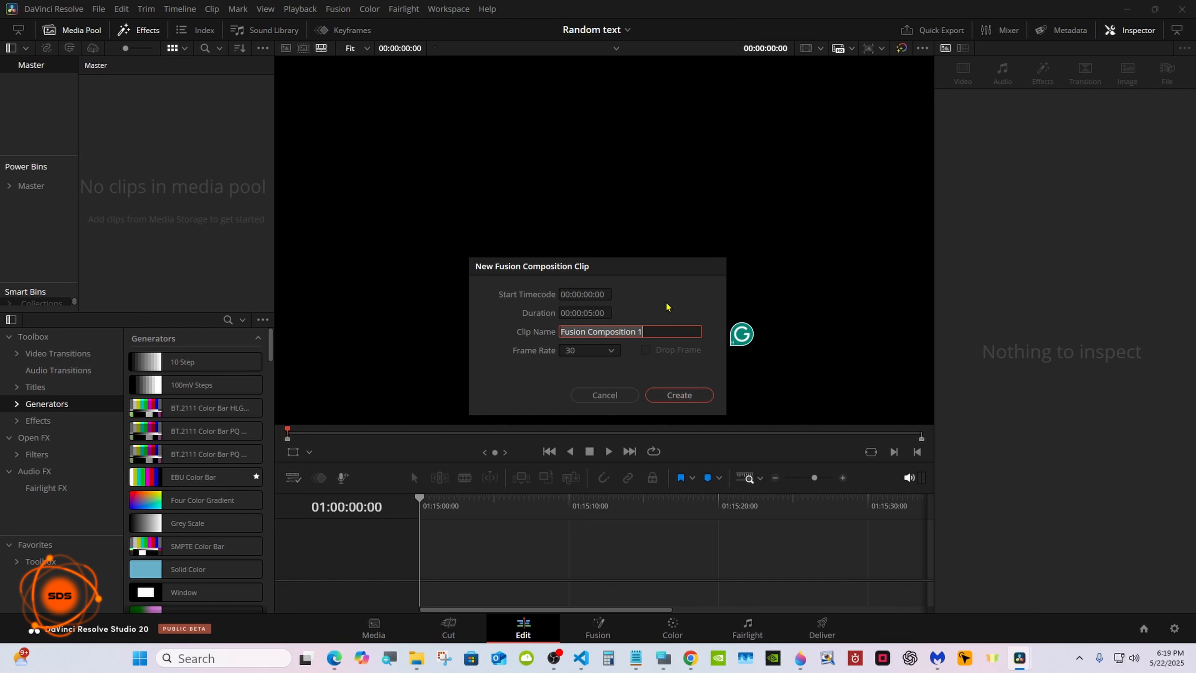
Create the 5-second, 30 fps clip Fusion Composition 1, place it on the timeline and open it on the Fusion page.
left_click(666, 398)
left_click_drag(134, 99, 486, 339)
left_click(599, 627)
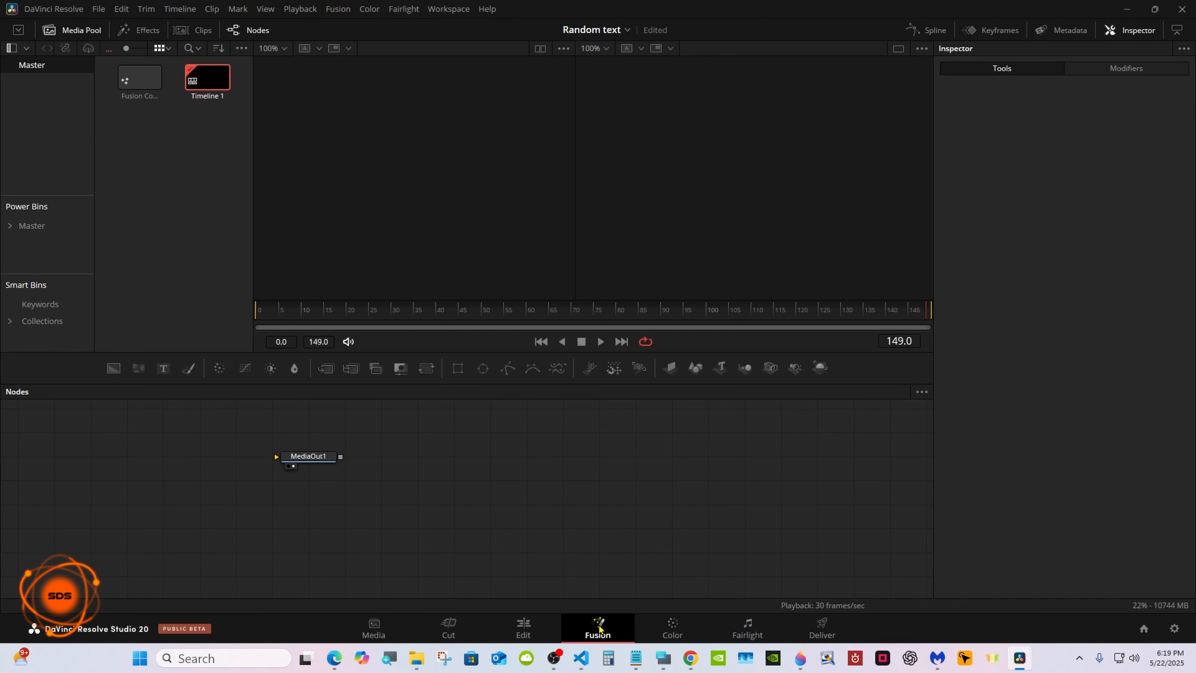
Bring up the On-Screen Keyboard beside the node area and move the MediaOut1 node well away to make room.
left_click(664, 658)
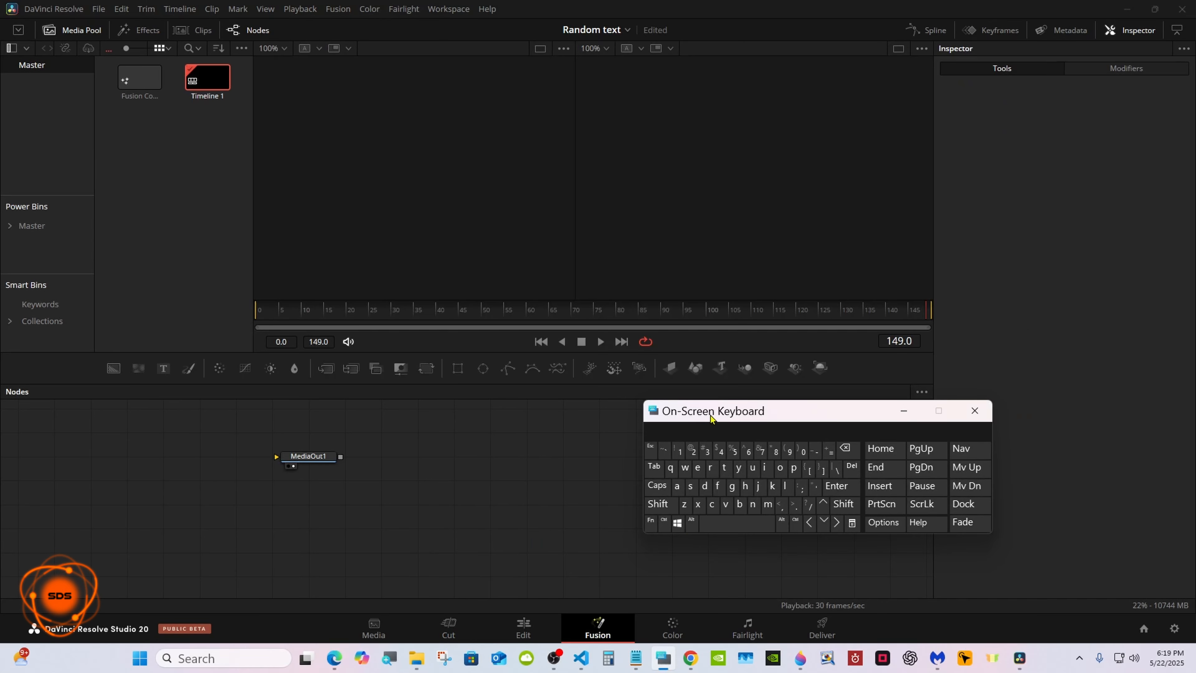
left_click_drag(712, 419, 926, 456)
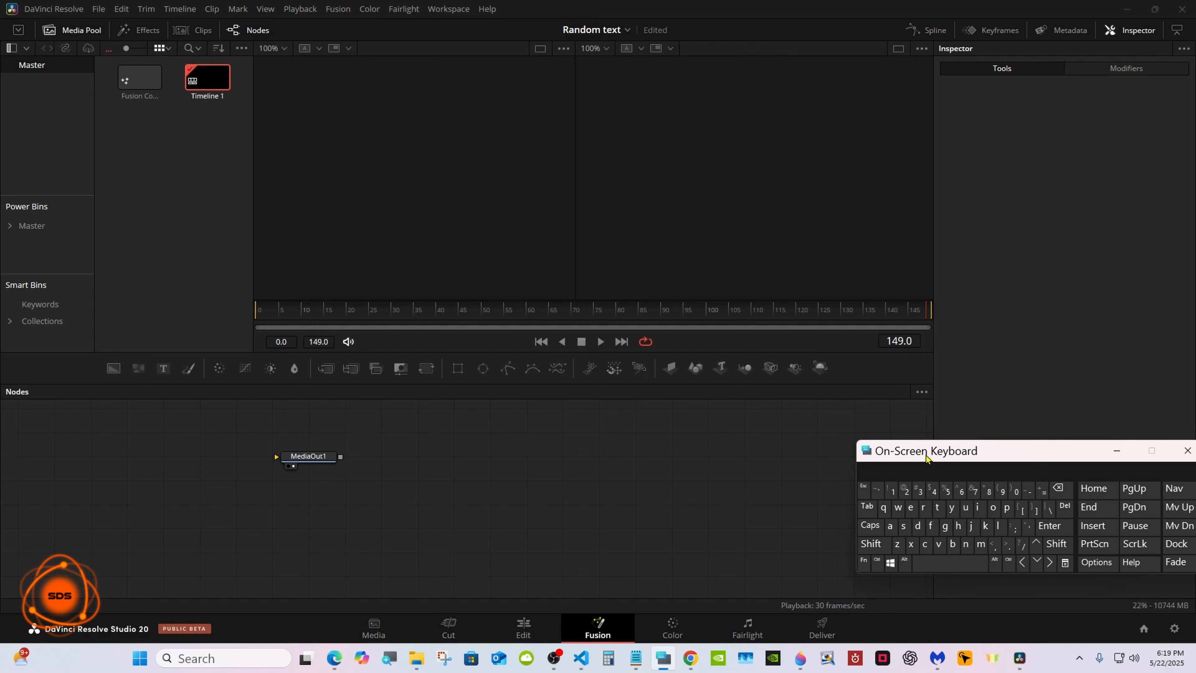
left_click_drag(926, 456, 926, 468)
left_click_drag(316, 457, 714, 482)
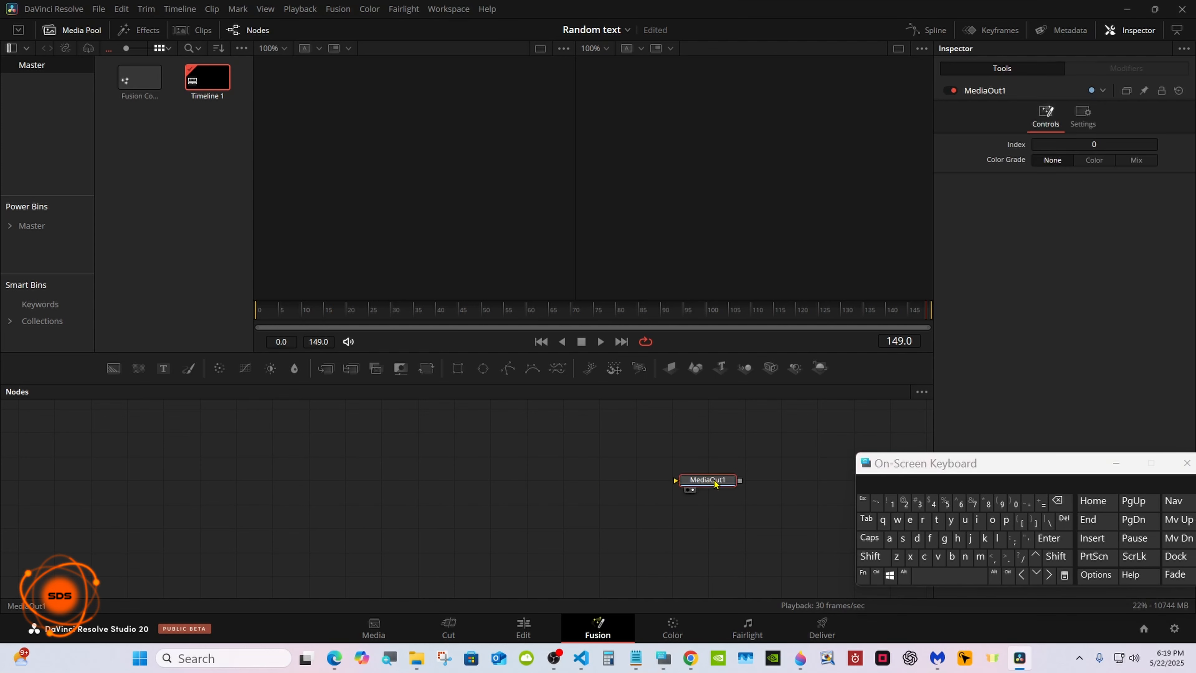
Find the sText tool in the tool search and add it as a node in the empty space before MediaOut1.
left_click(402, 488)
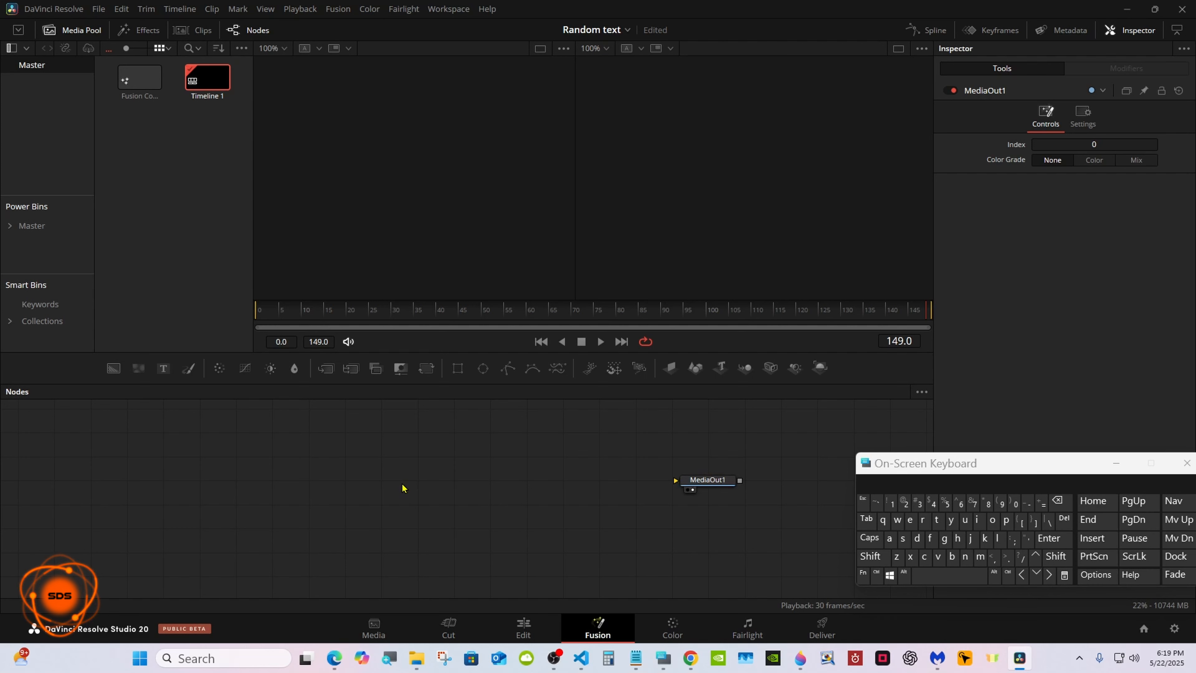
left_click(870, 556)
left_click(943, 573)
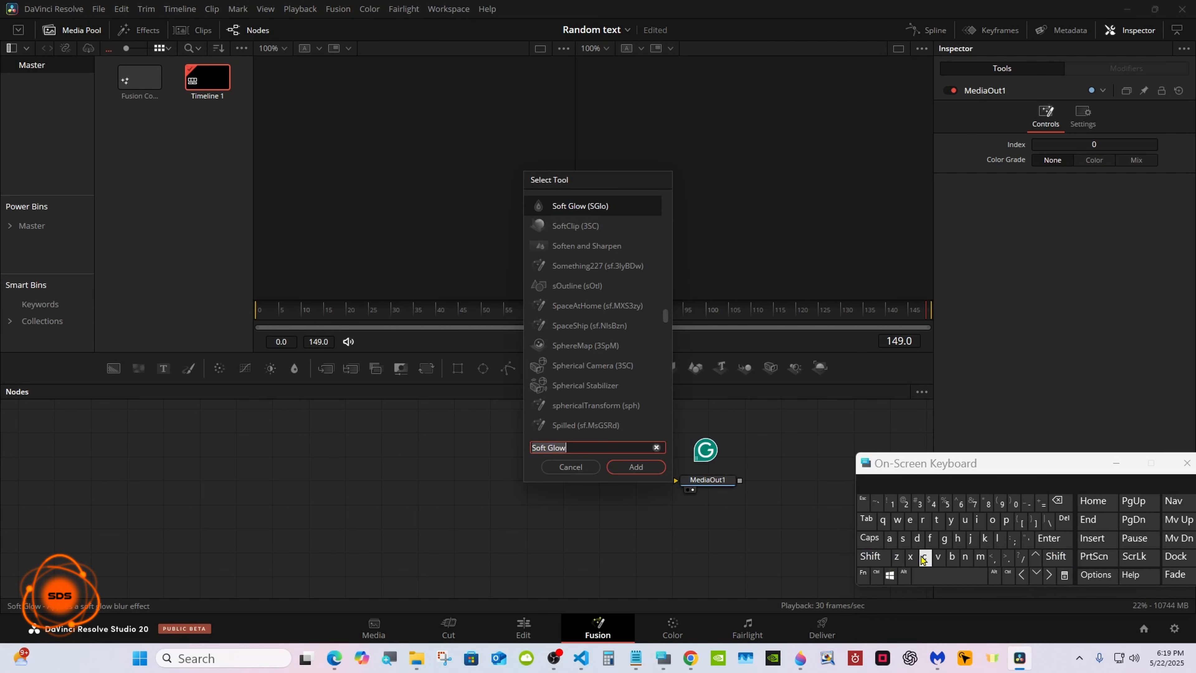
left_click(904, 539)
left_click(936, 520)
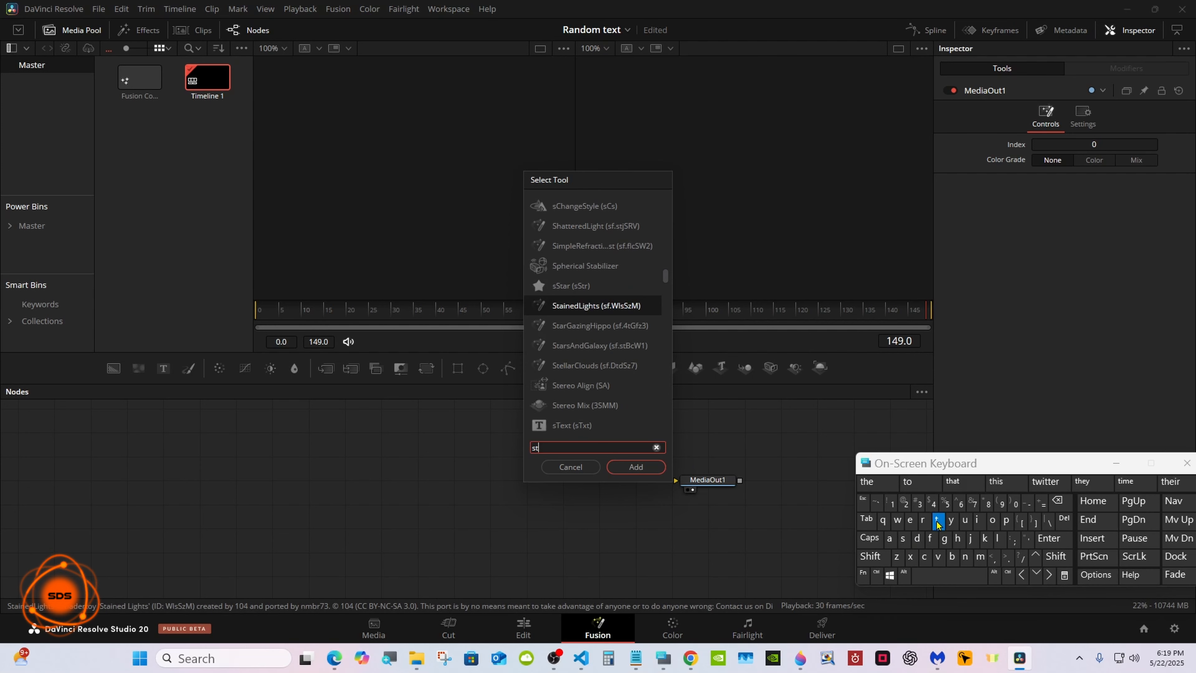
left_click(912, 524)
left_click(593, 366)
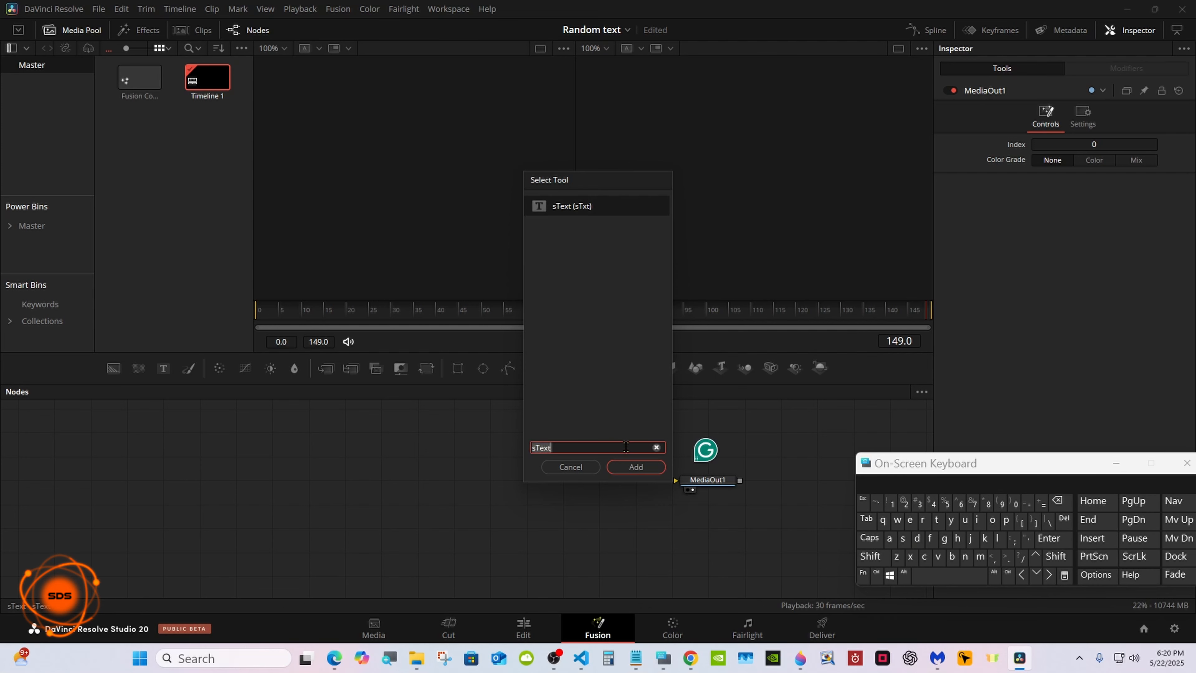
left_click(629, 468)
Add an Extrude 3D node after sText1 using the tool search.
left_click(867, 556)
left_click(930, 575)
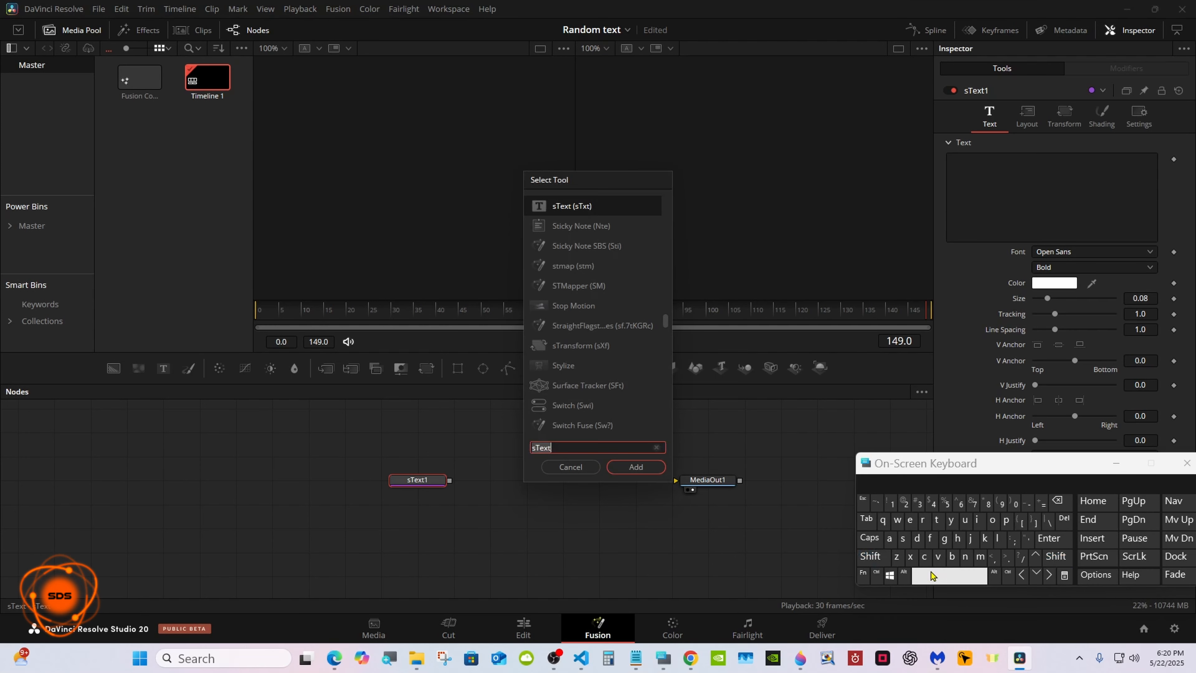
left_click(910, 520)
left_click(911, 557)
left_click(937, 519)
left_click(923, 519)
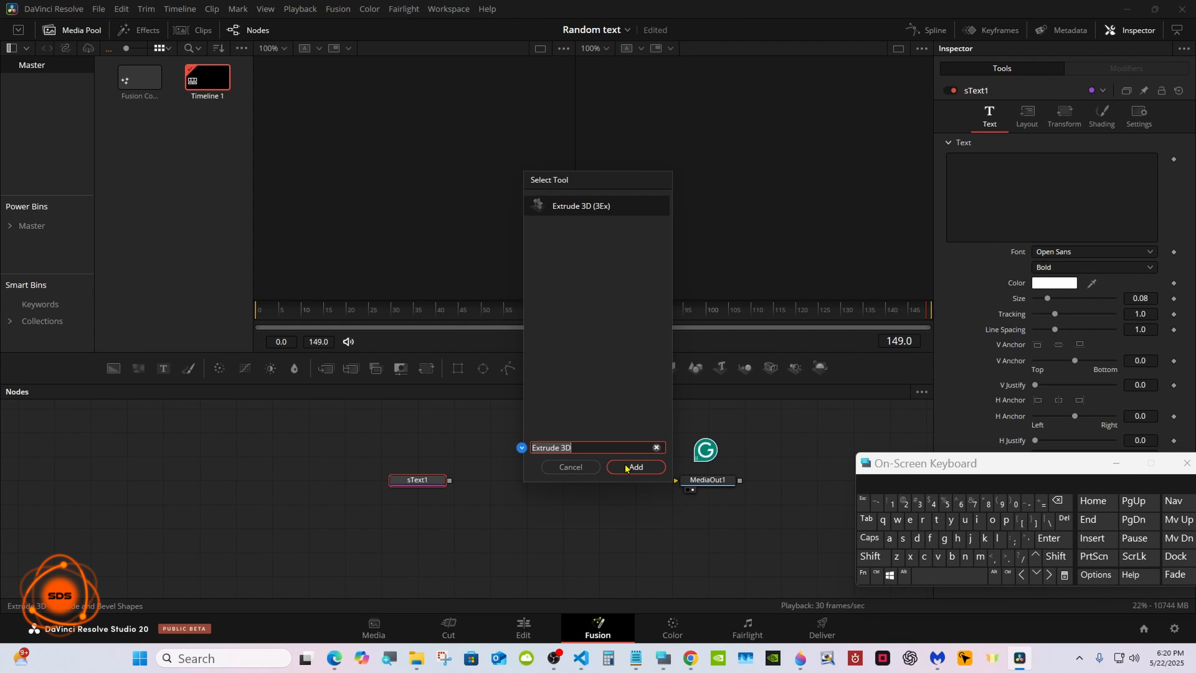
left_click(636, 466)
Build the 3D scene after Extrude3D1 with Merge 3D, Camera 3D, Spot Light and Renderer 3D nodes, and connect the renderer to MediaOut1.
left_click_drag(693, 486, 765, 486)
left_click(502, 488)
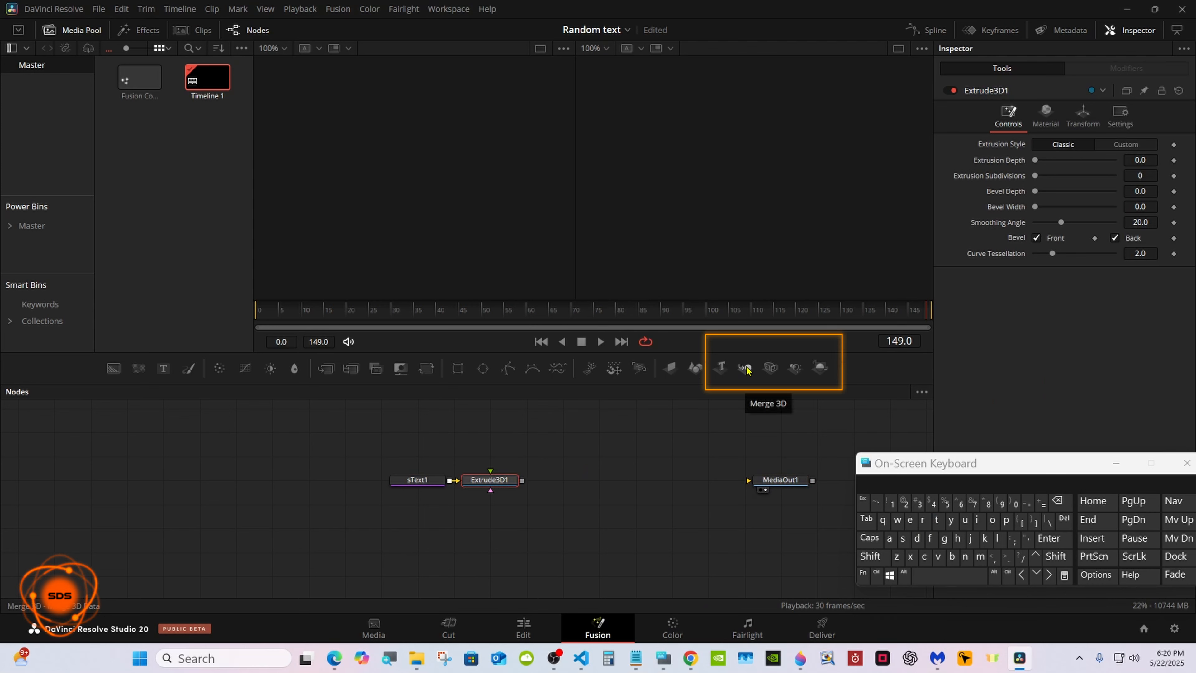
left_click(746, 369)
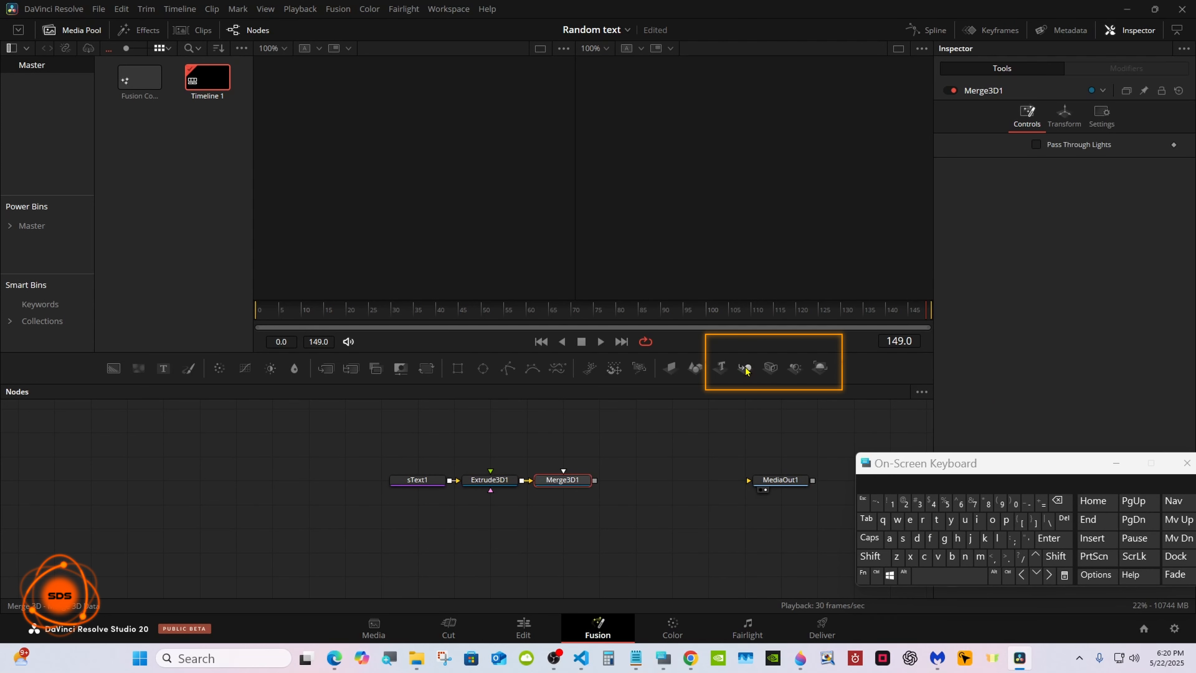
left_click(770, 370)
left_click(794, 368)
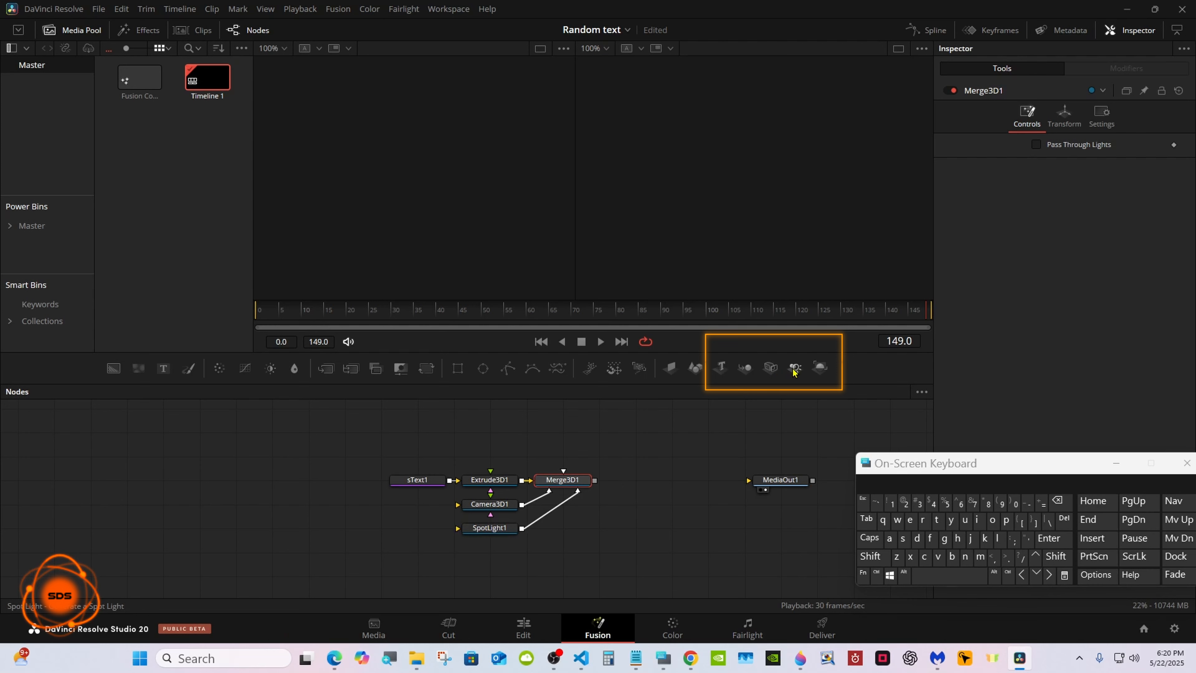
left_click(819, 368)
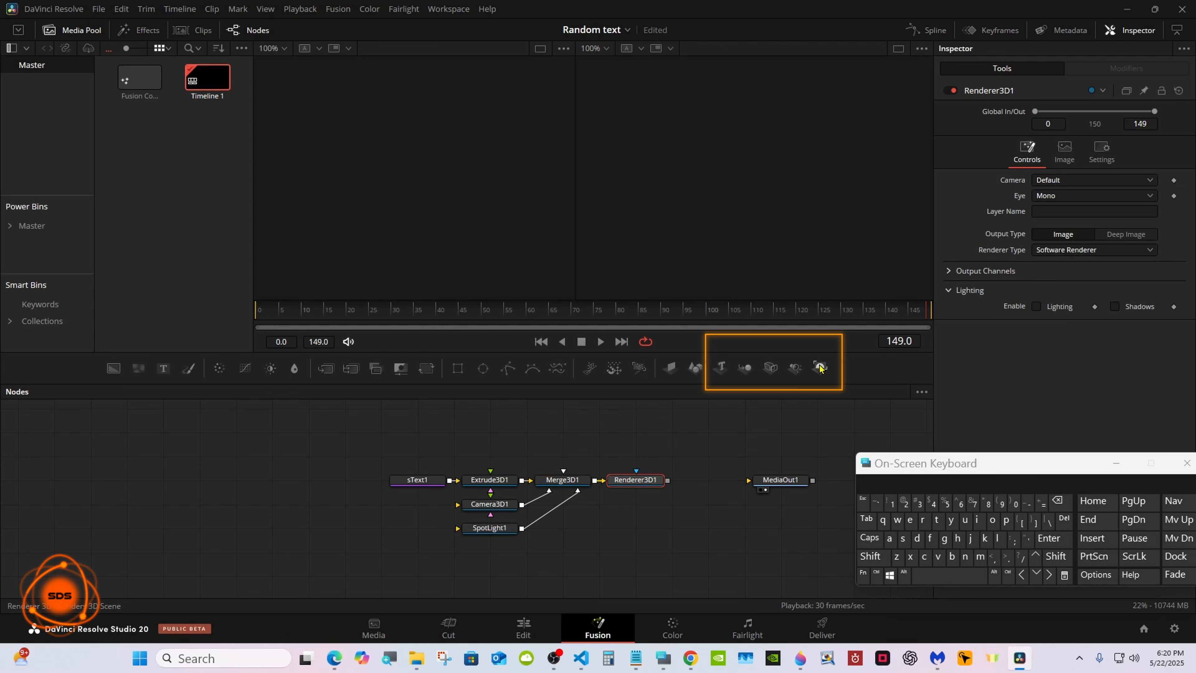
left_click_drag(667, 480, 753, 481)
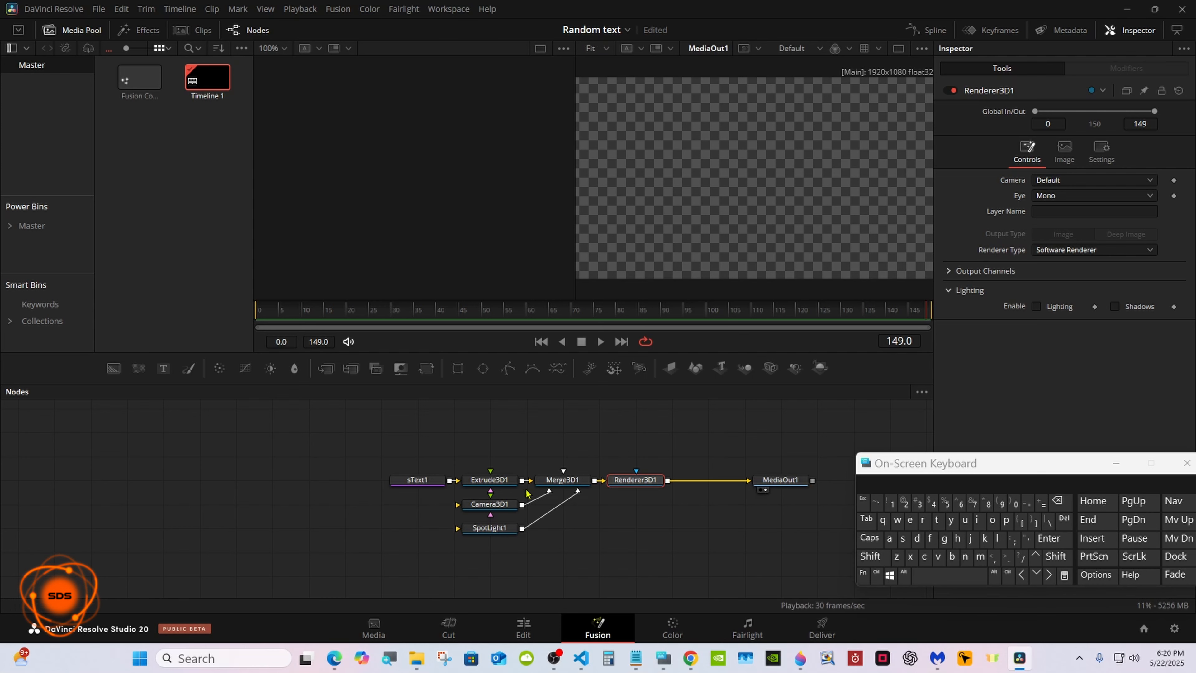
Move the sText1 node further from Extrude3D1 and switch to a single viewer showing MediaOut1.
left_click_drag(405, 483, 368, 483)
left_click_drag(914, 463, 661, 466)
left_click(972, 156)
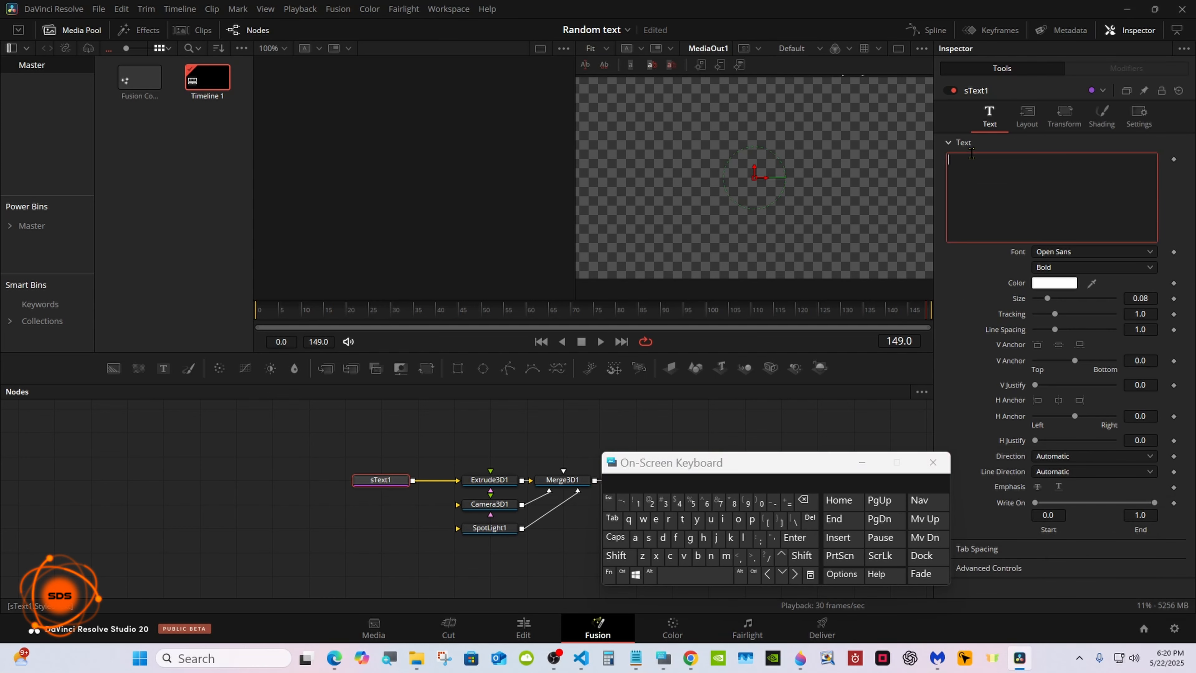
left_click(895, 49)
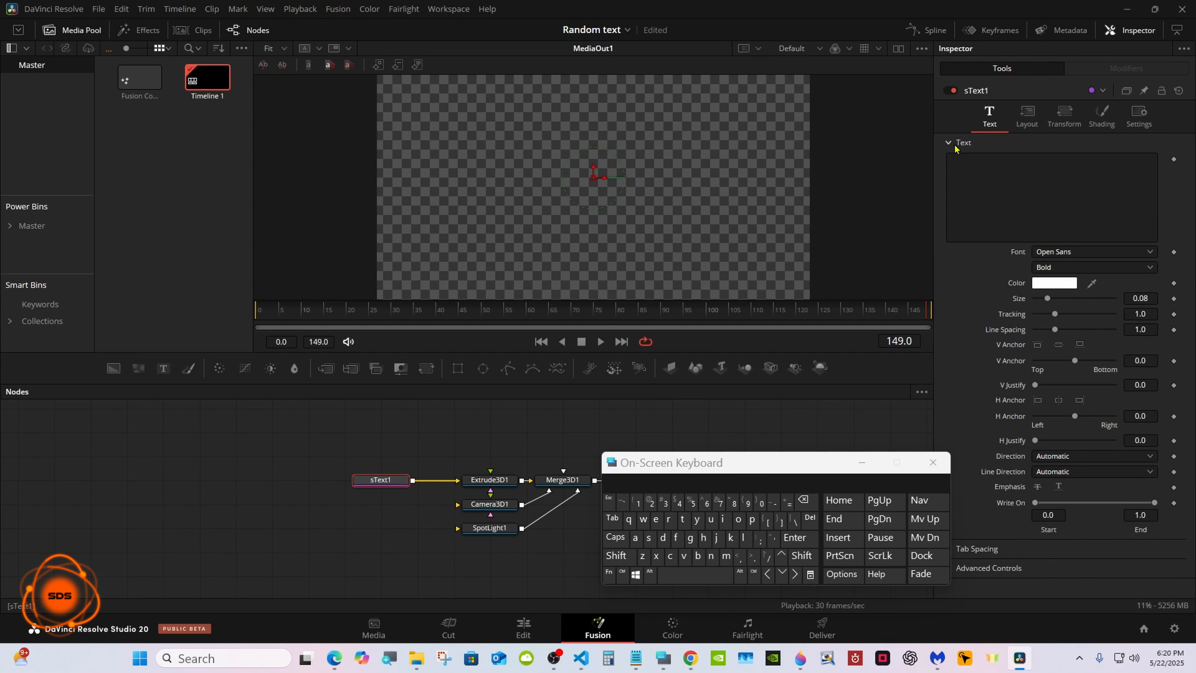
Enter INSPIRATION in capitals as the text of the sText1 node.
left_click(969, 159)
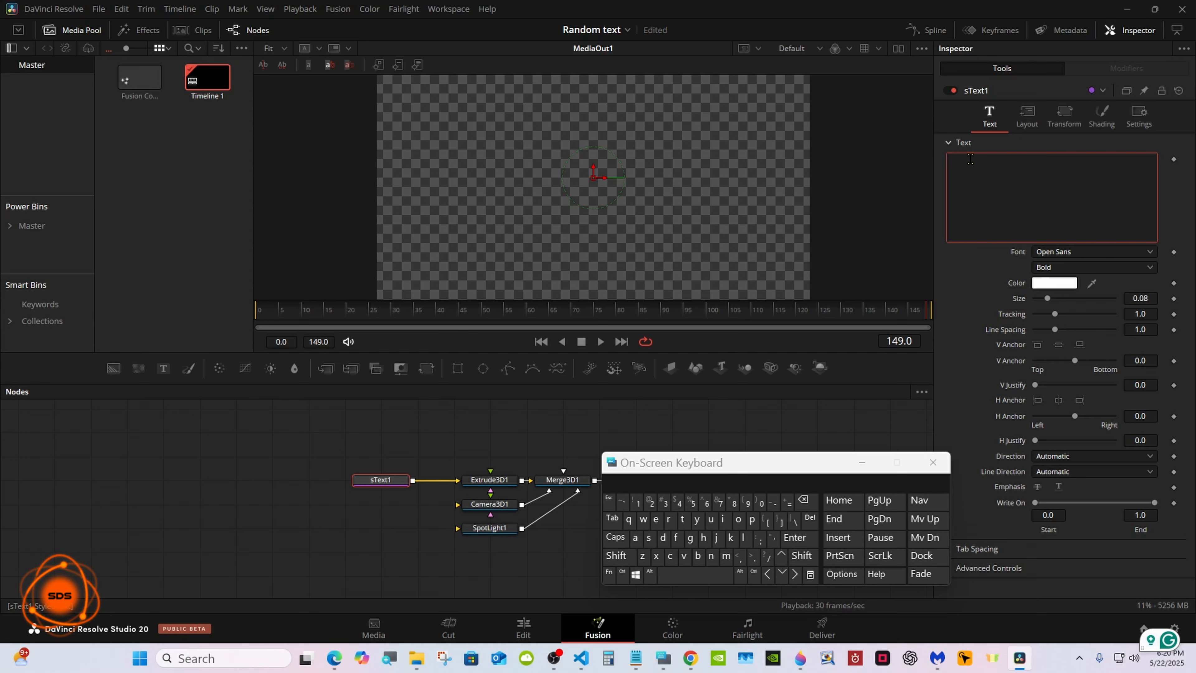
left_click(615, 537)
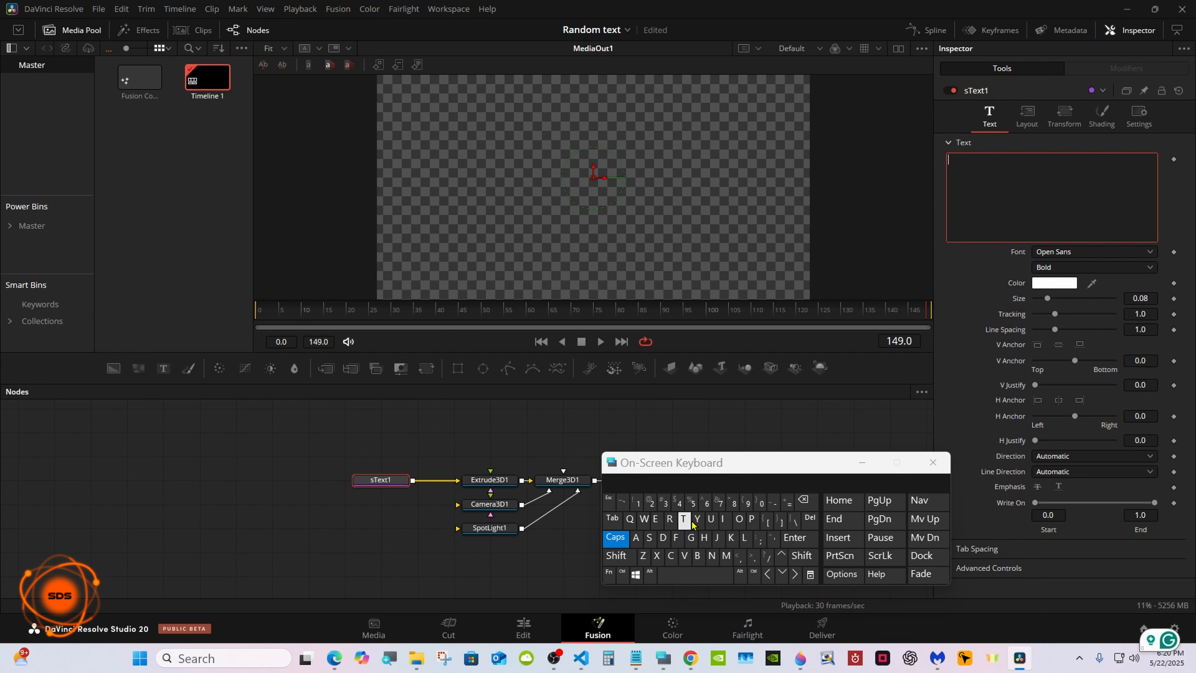
left_click(723, 520)
left_click(711, 555)
left_click(649, 537)
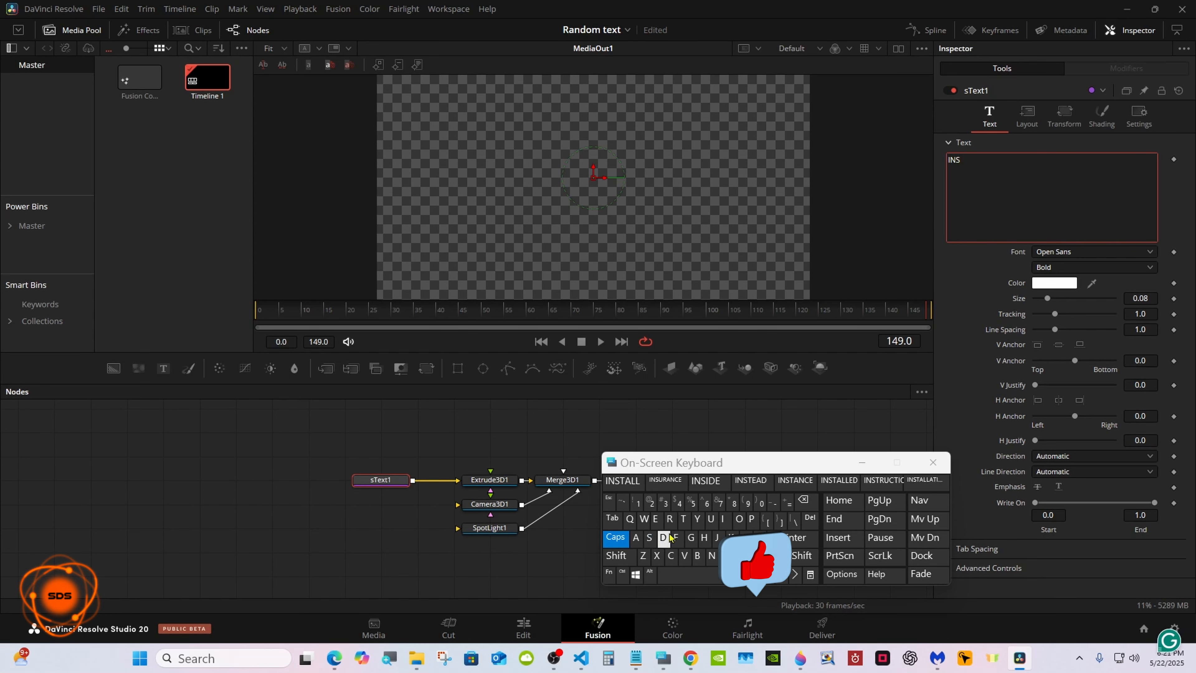
left_click(751, 518)
left_click(724, 520)
left_click(669, 519)
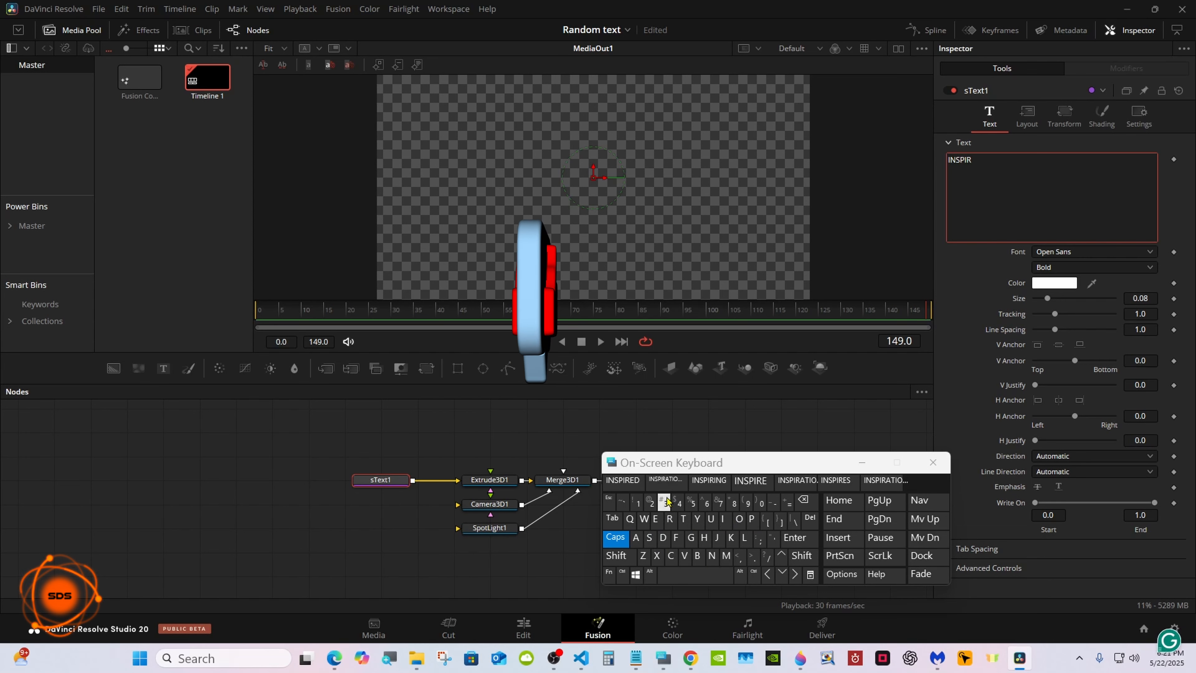
left_click(664, 481)
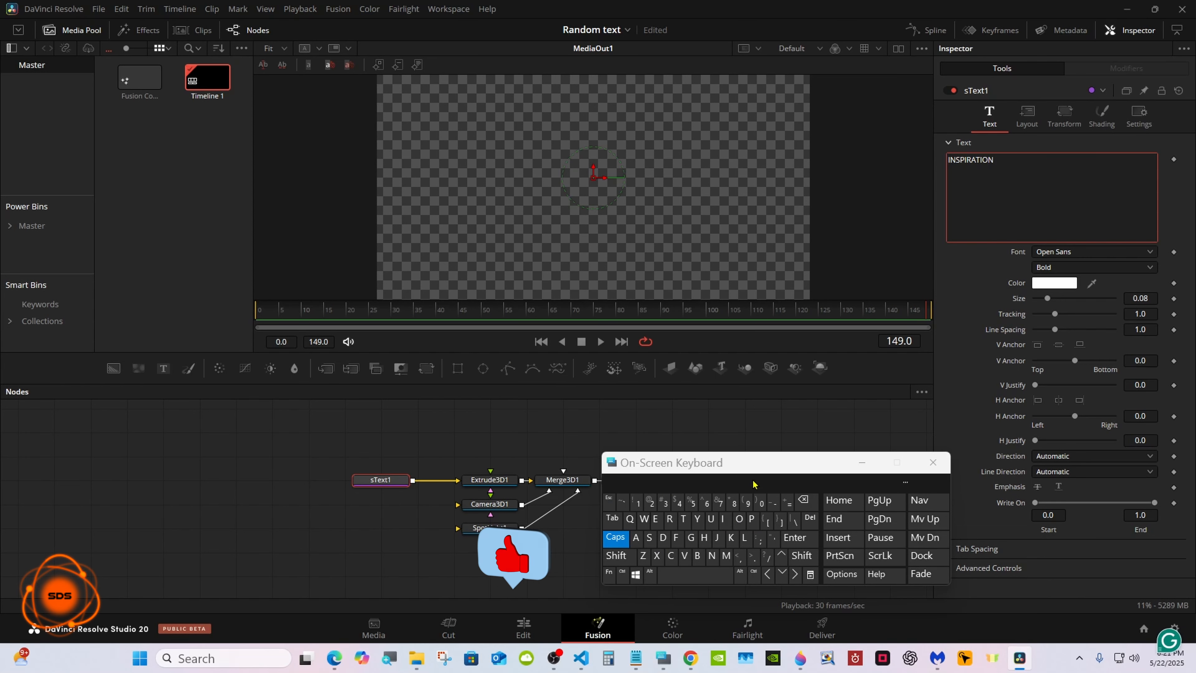
Set the sText1 font style to Regular, keeping the Open Sans font.
left_click_drag(770, 467, 808, 501)
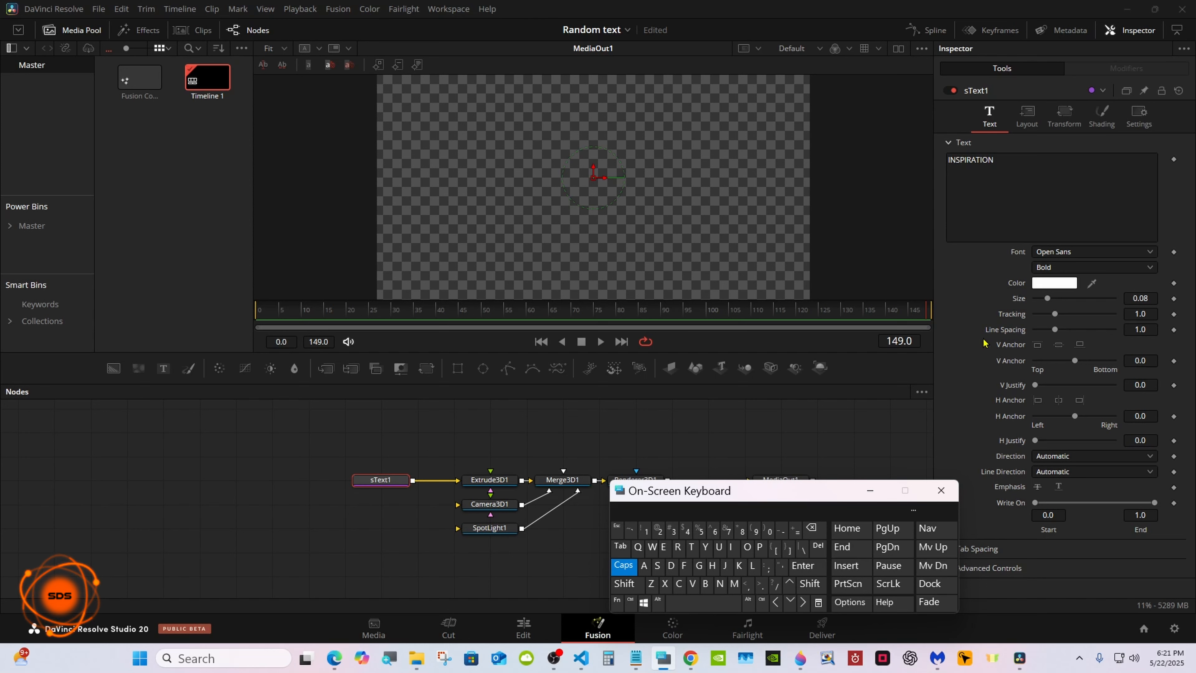
left_click(1054, 252)
left_click(1054, 252)
left_click(1057, 273)
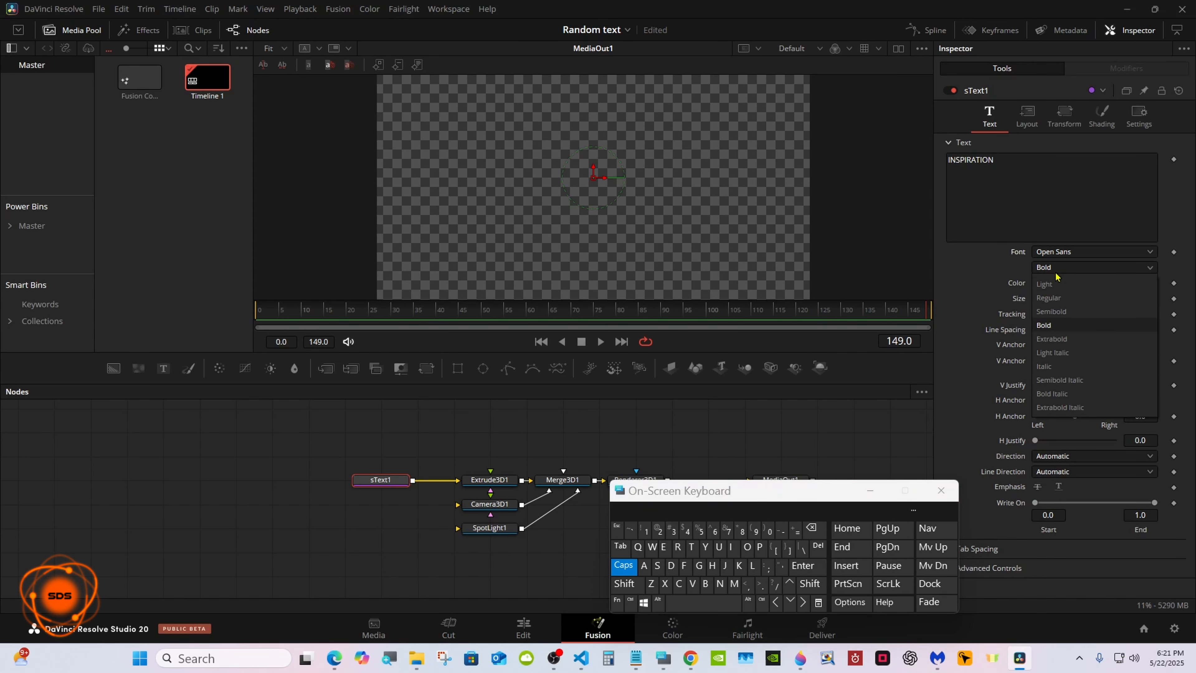
left_click(1055, 297)
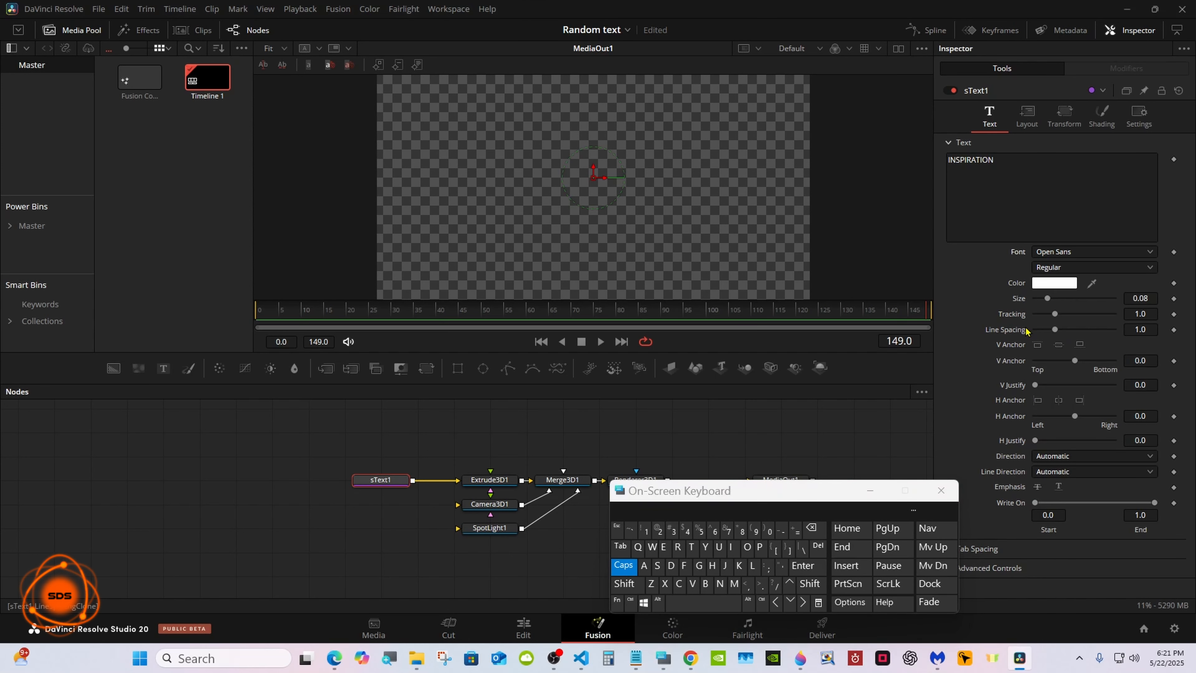
Enable Use Target in the Camera3D1 transform settings.
left_click(496, 508)
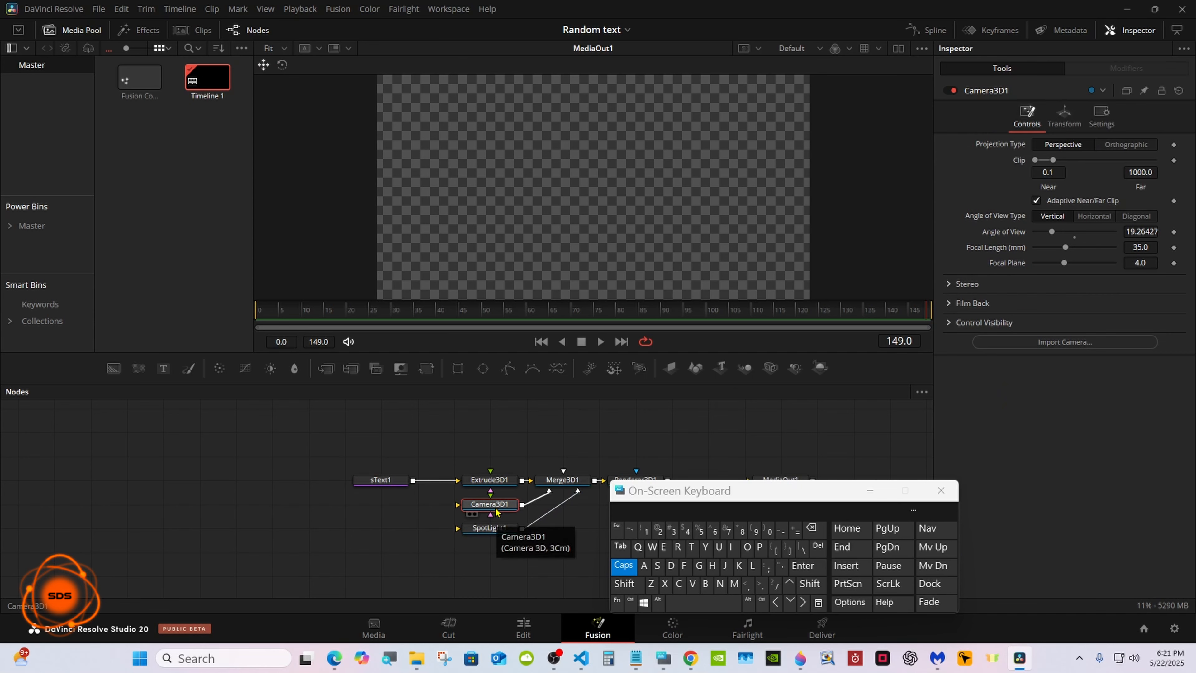
left_click(1065, 117)
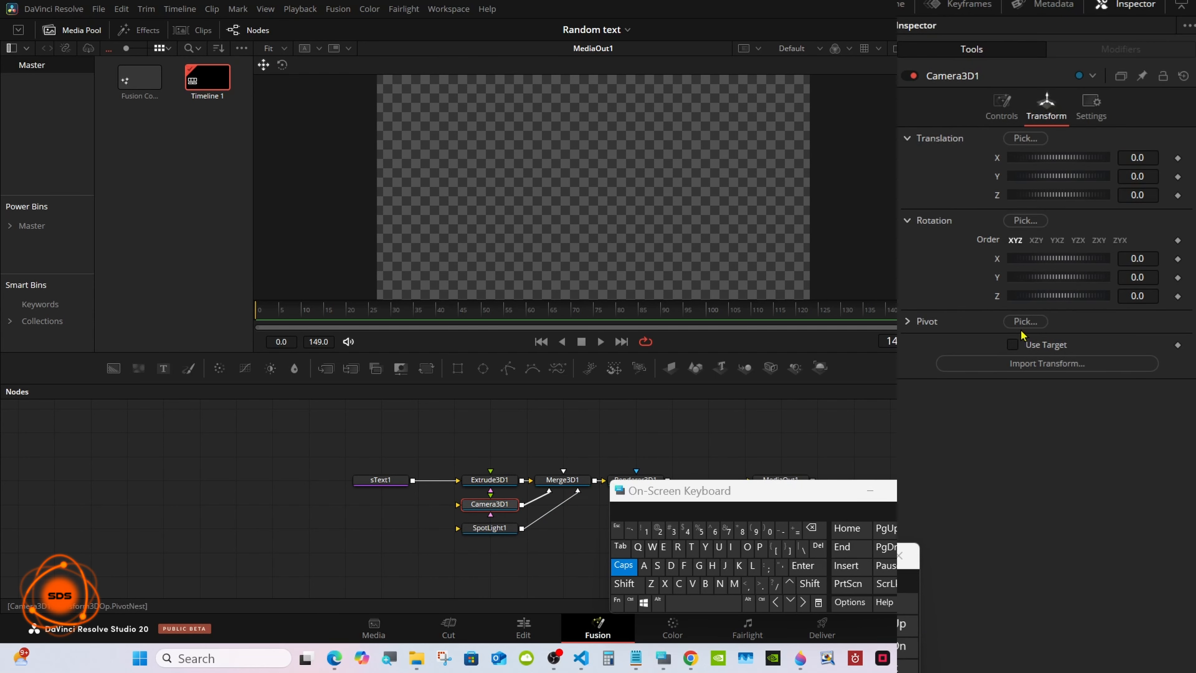
left_click(1012, 345)
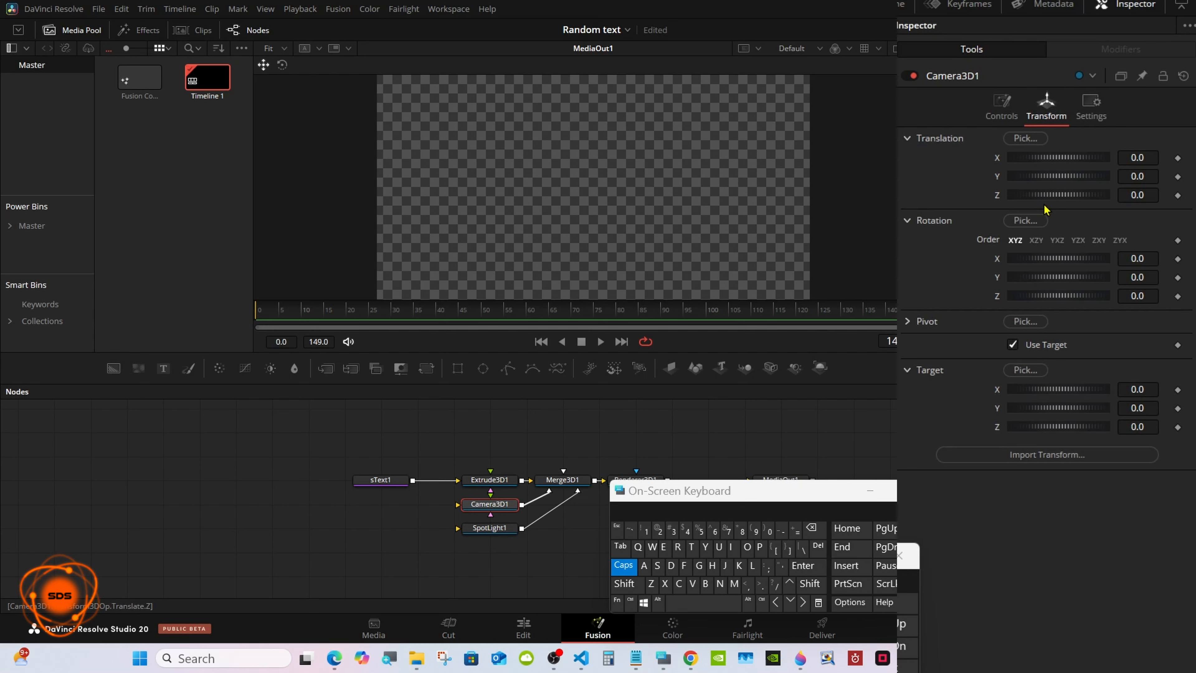
Pull Camera3D1 back by setting its Z translation to 0.76 so the whole word fits the frame.
left_click_drag(1044, 197, 1049, 197)
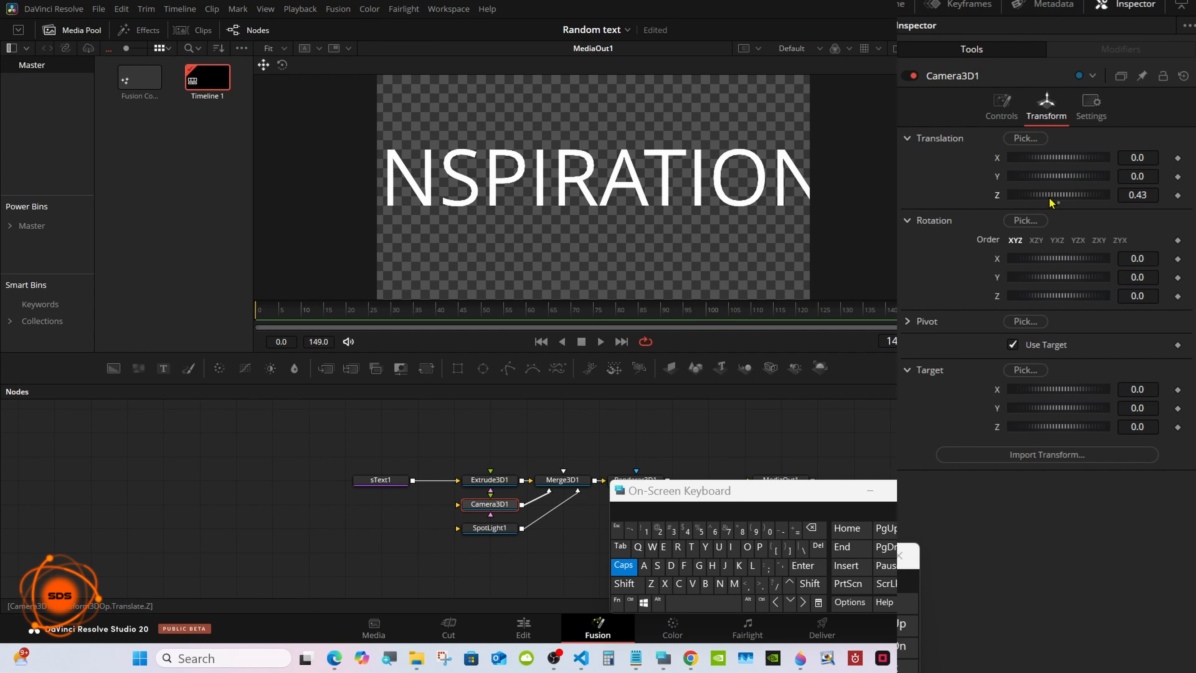
left_click_drag(1123, 192, 1126, 194)
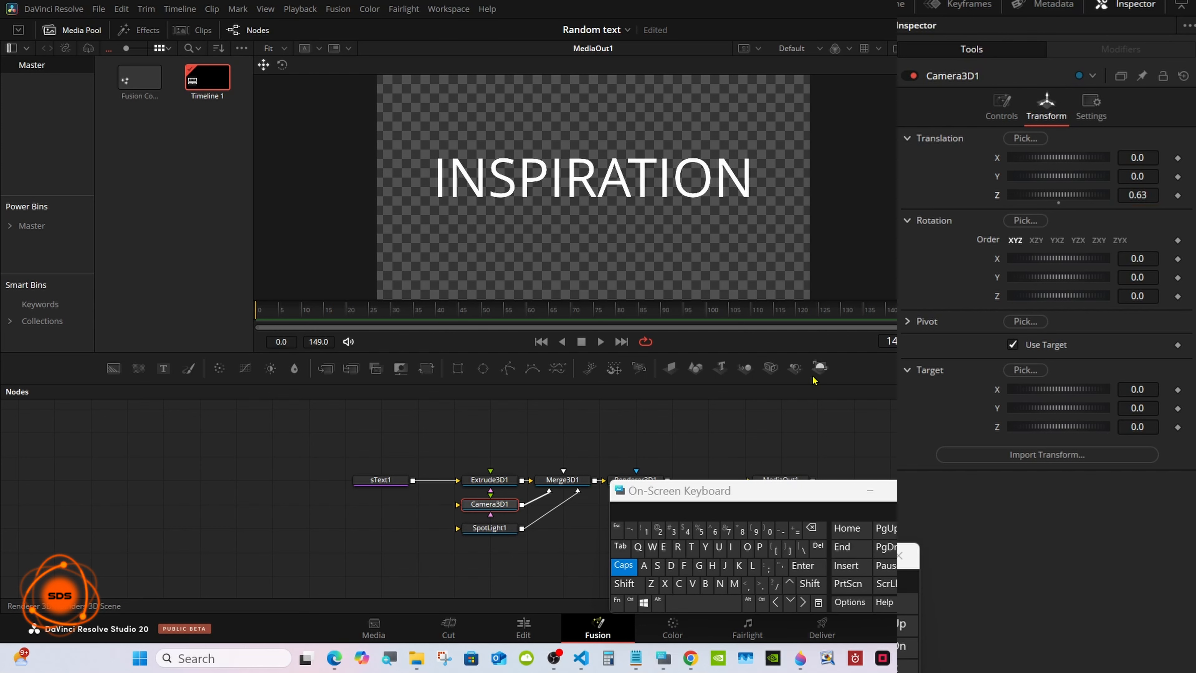
left_click_drag(738, 493, 767, 495)
left_click_drag(1134, 191, 1140, 191)
left_click_drag(715, 489, 781, 491)
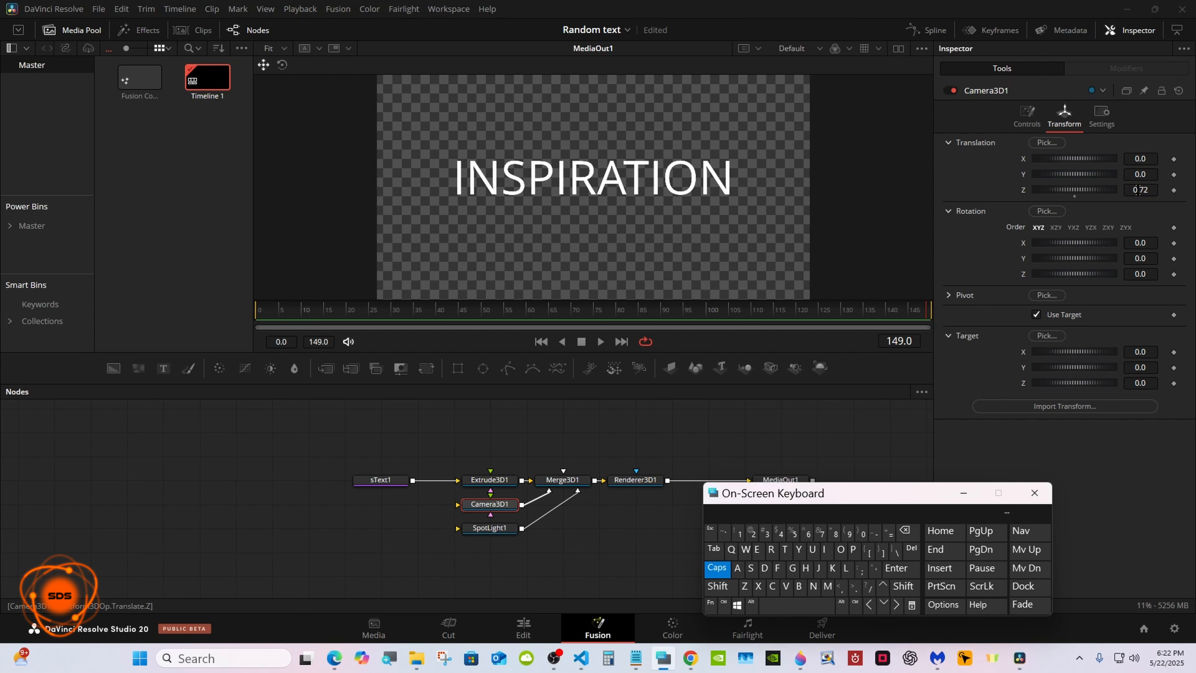
left_click_drag(1138, 191, 1141, 191)
left_click_drag(757, 495, 771, 494)
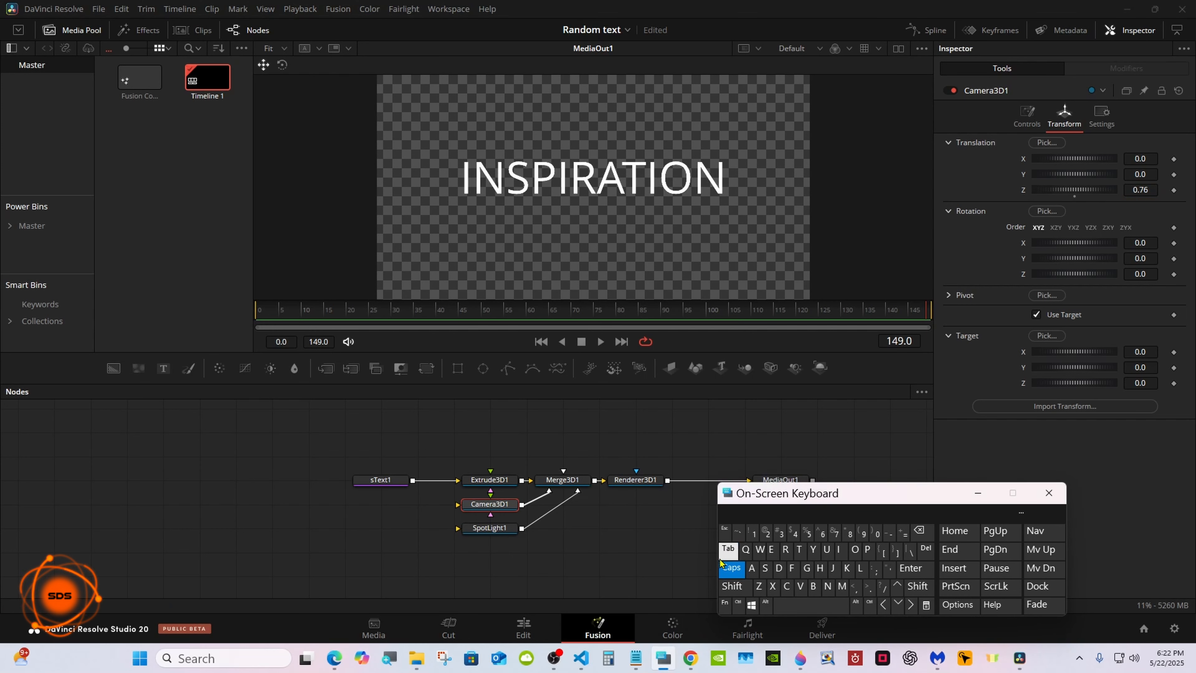
Turn off Caps Lock, restore the dual viewers and display Merge3D1 alongside MediaOut1, keeping the On-Screen Keyboard clear of the nodes.
left_click(723, 565)
left_click(898, 48)
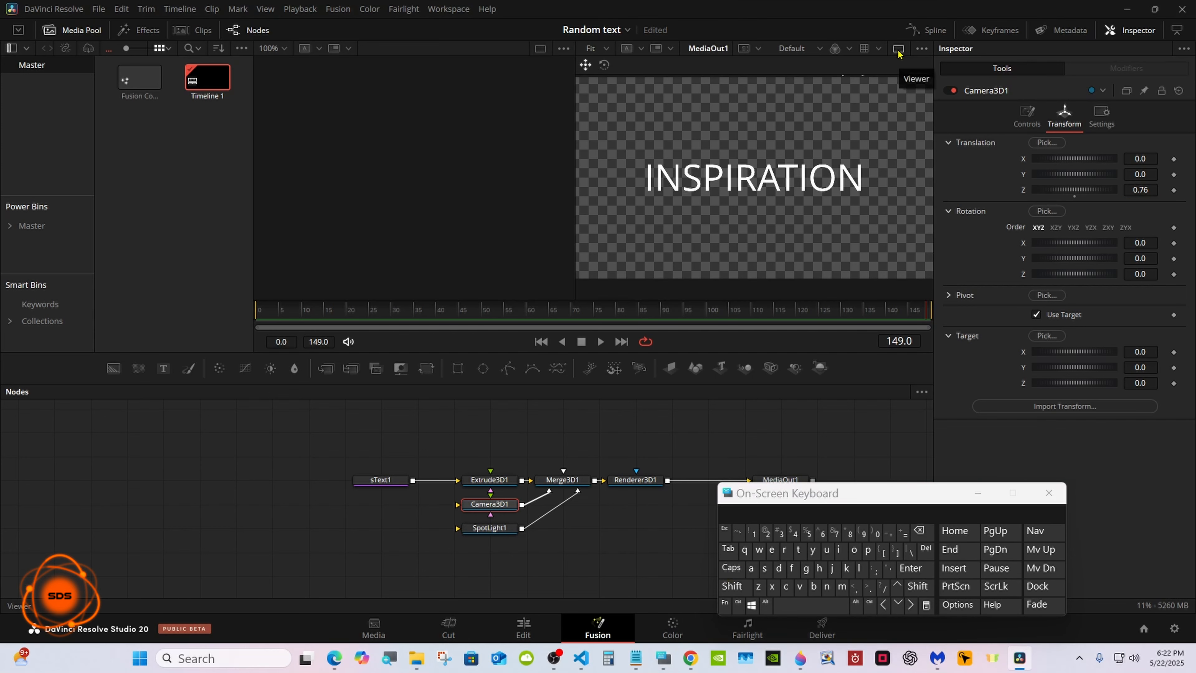
left_click(543, 490)
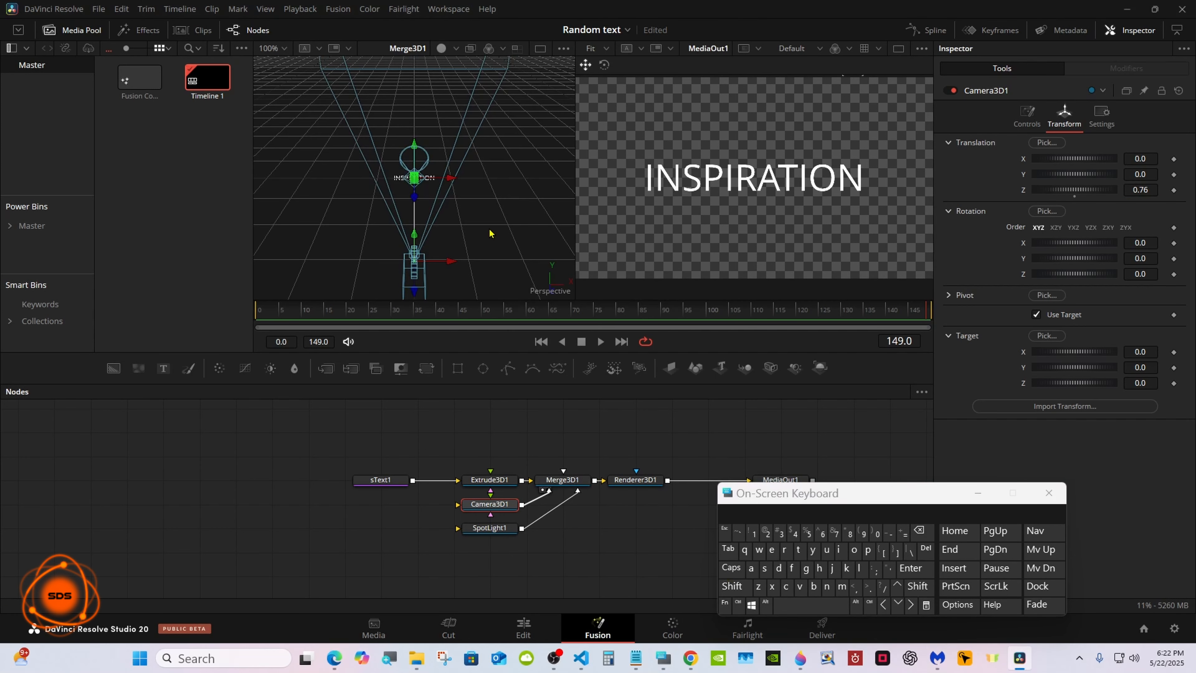
left_click_drag(767, 495, 663, 528)
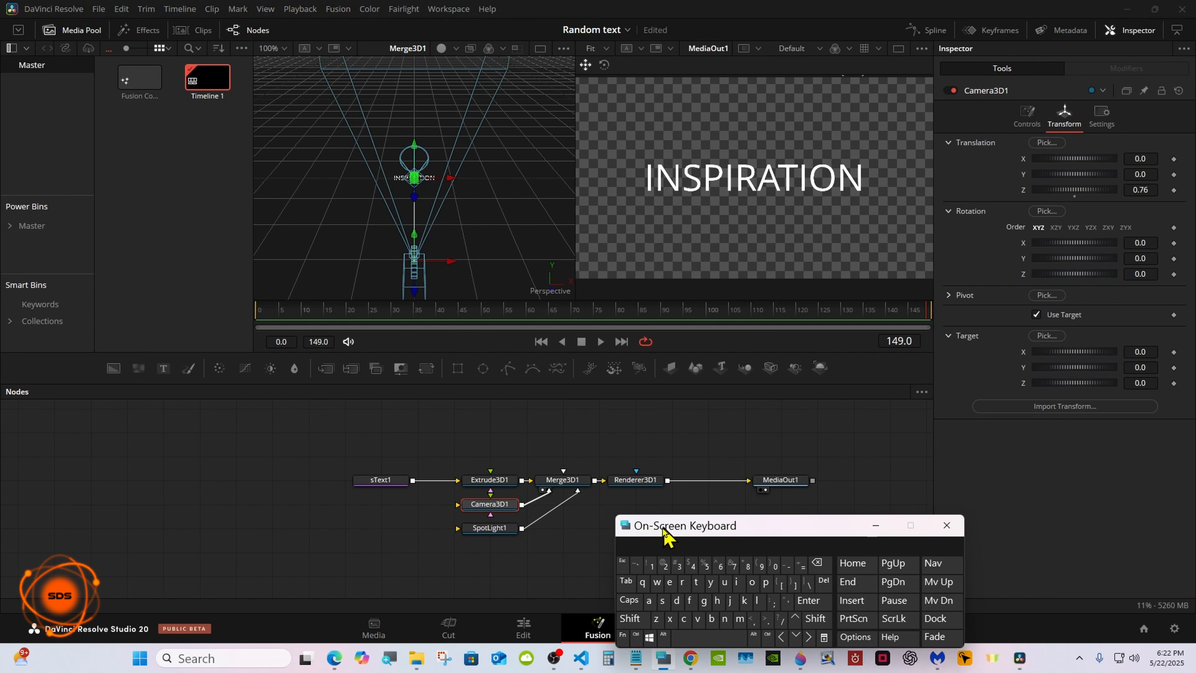
Switch Renderer3D1 to the Hardware Renderer and enable both Lighting and Shadows for it.
left_click(638, 481)
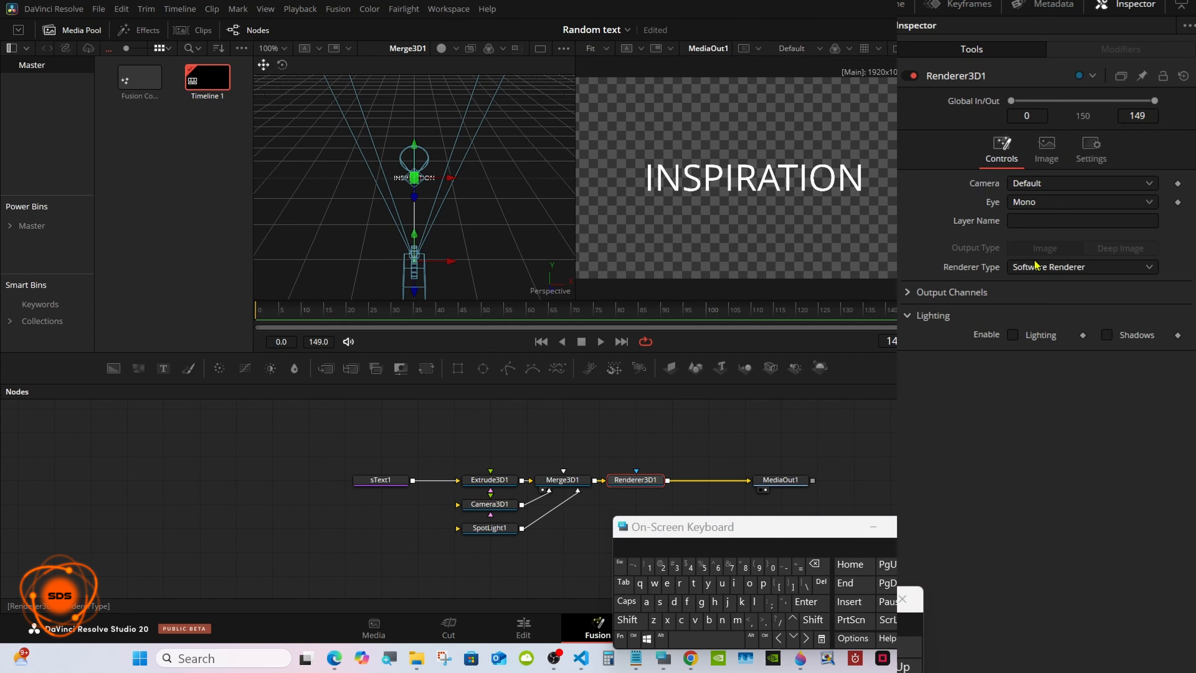
left_click(1081, 268)
left_click(1061, 289)
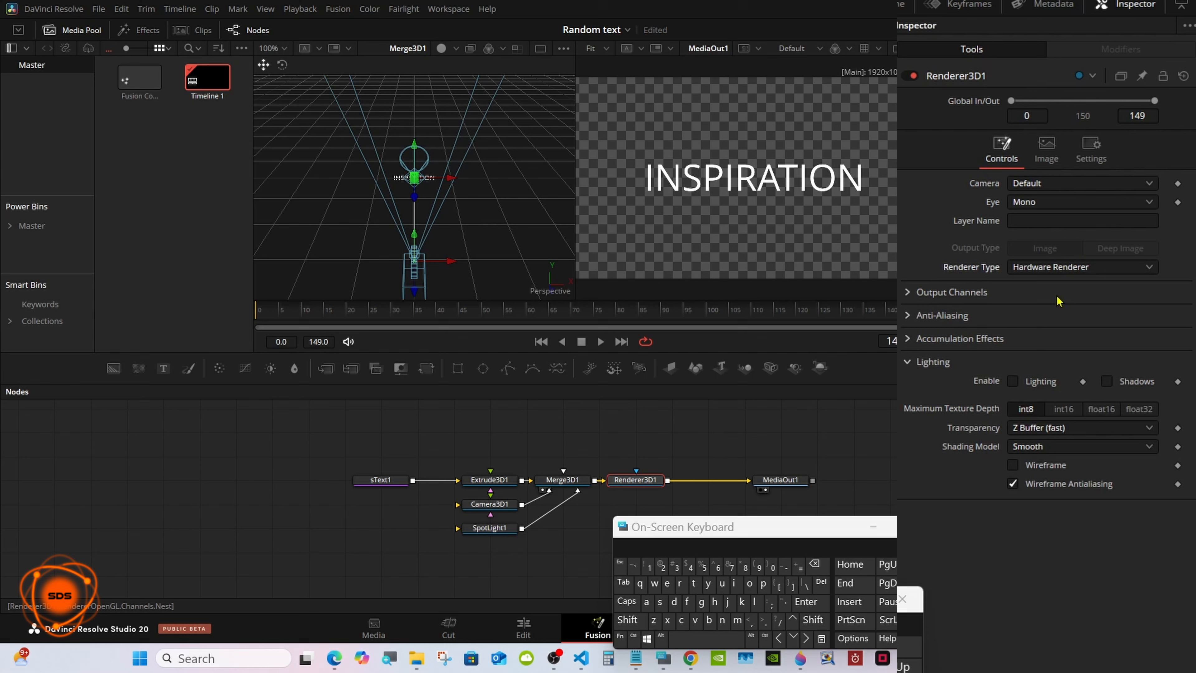
left_click(1013, 381)
left_click(1106, 381)
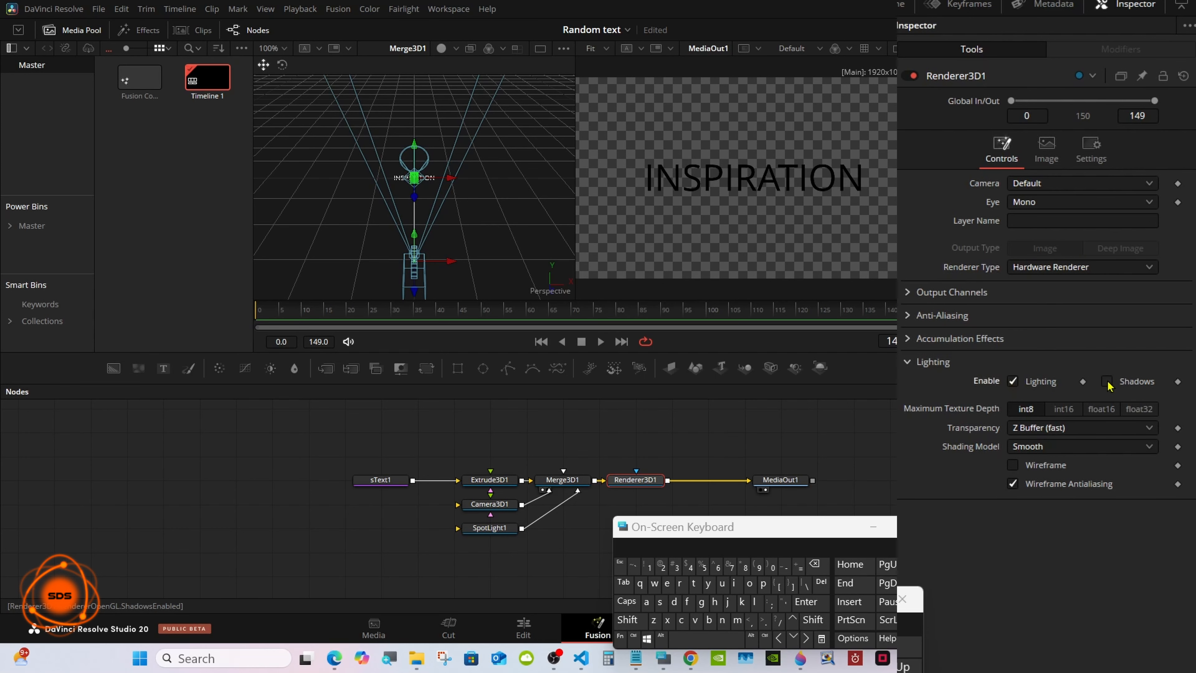
left_click_drag(680, 536, 764, 521)
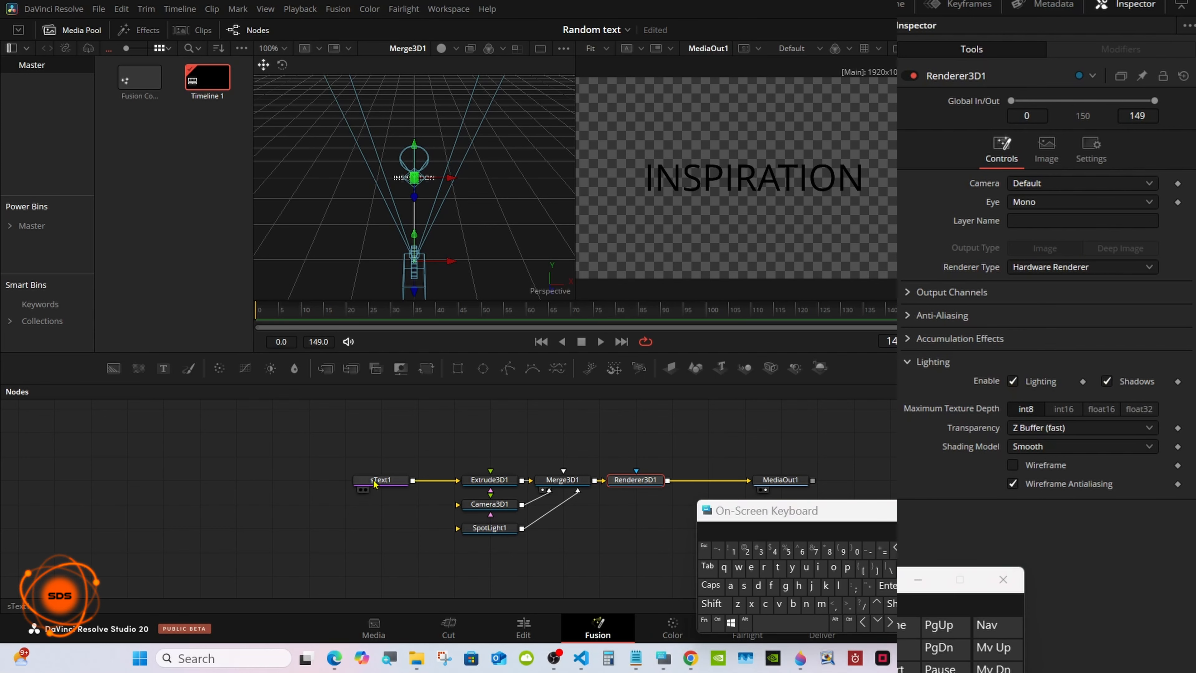
Enable Use Target on SpotLight1 and move the light to Y 0.128 and Z 0.69.
left_click(483, 531)
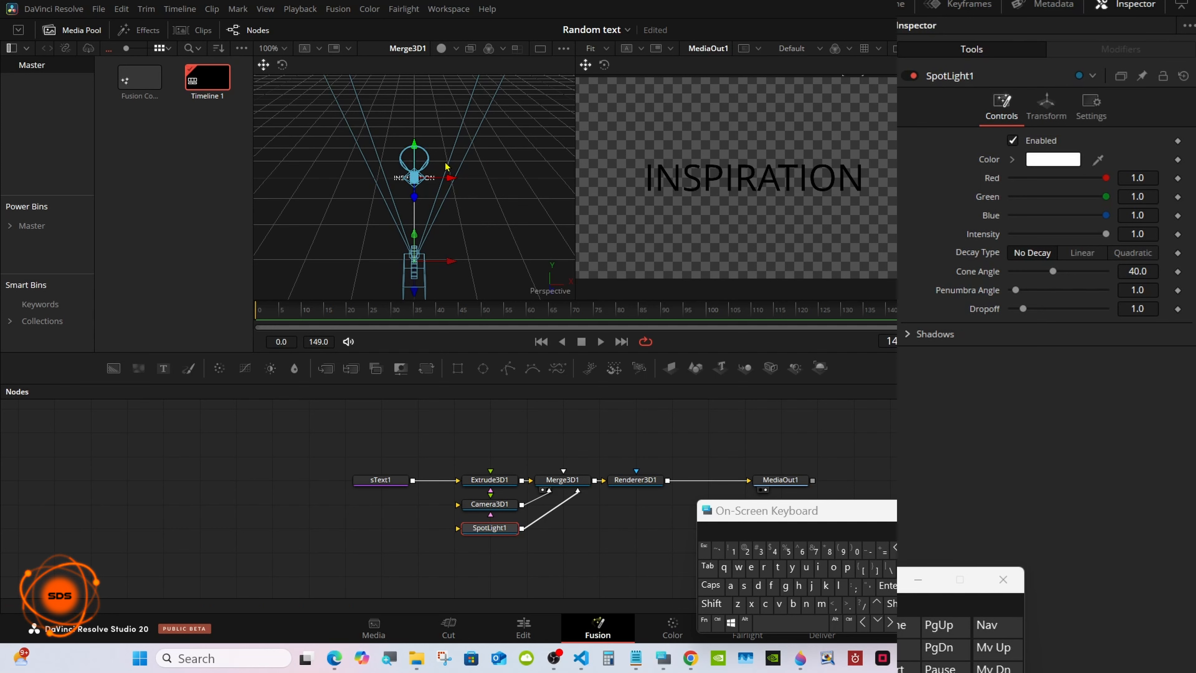
left_click(1034, 113)
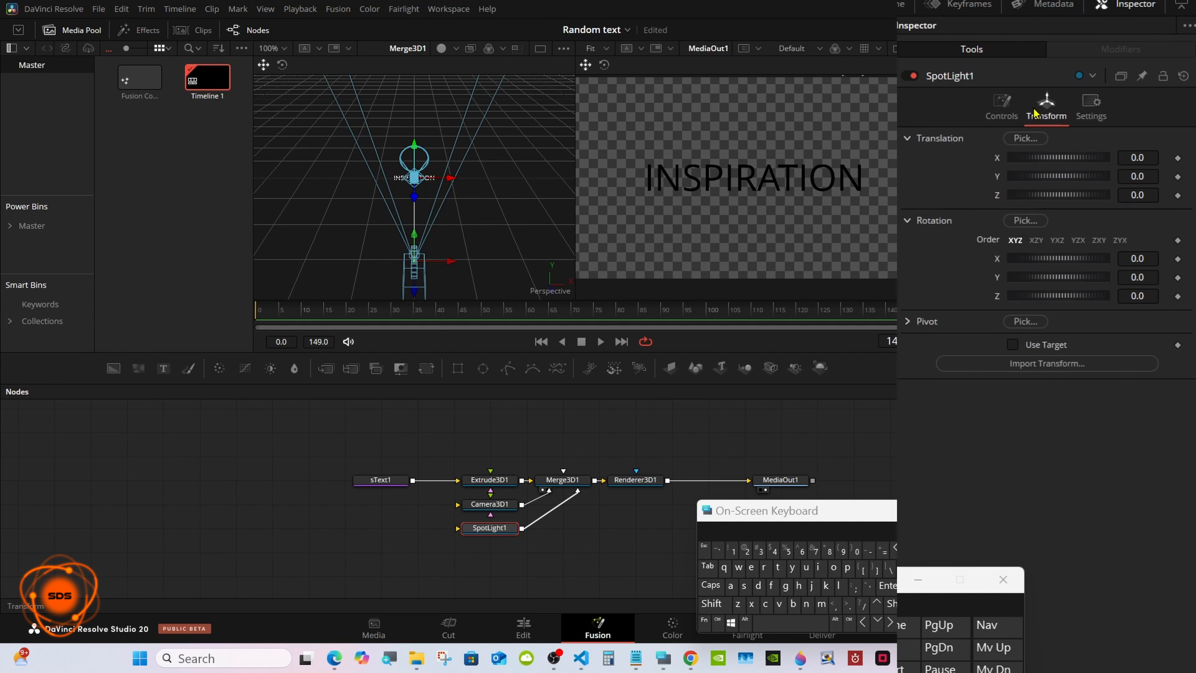
left_click(1012, 345)
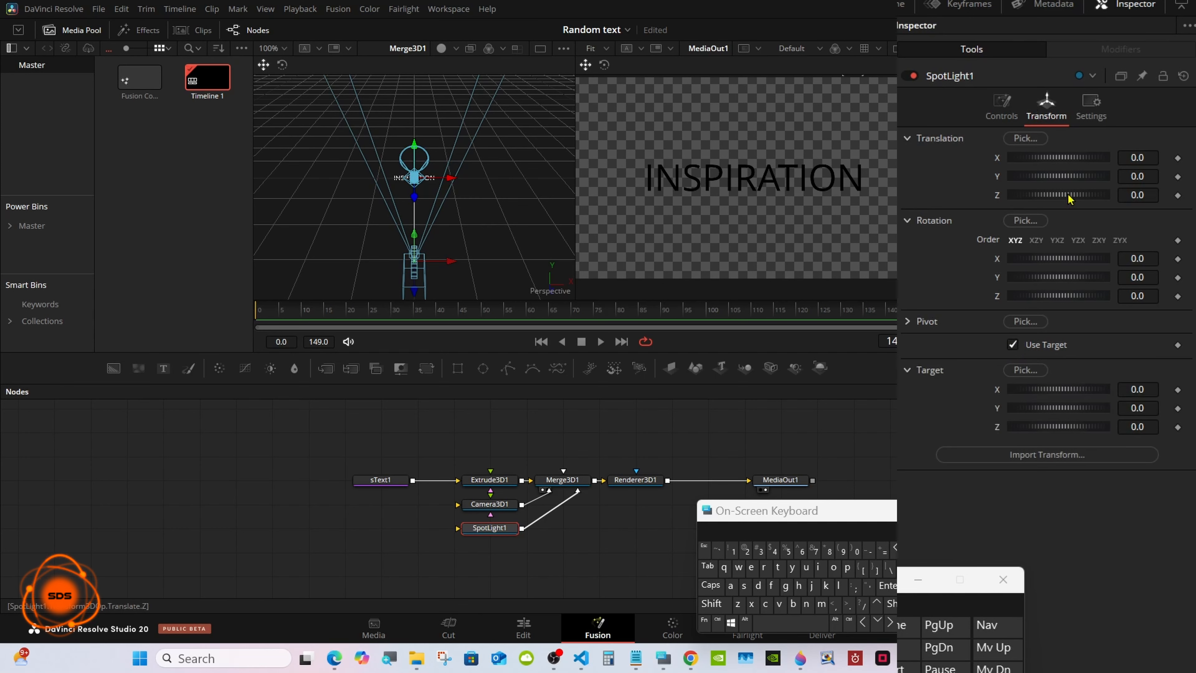
mouse_move(1135, 194)
left_mouse_down()
mouse_move(1156, 195)
mouse_move(1129, 190)
mouse_move(1128, 173)
left_mouse_up()
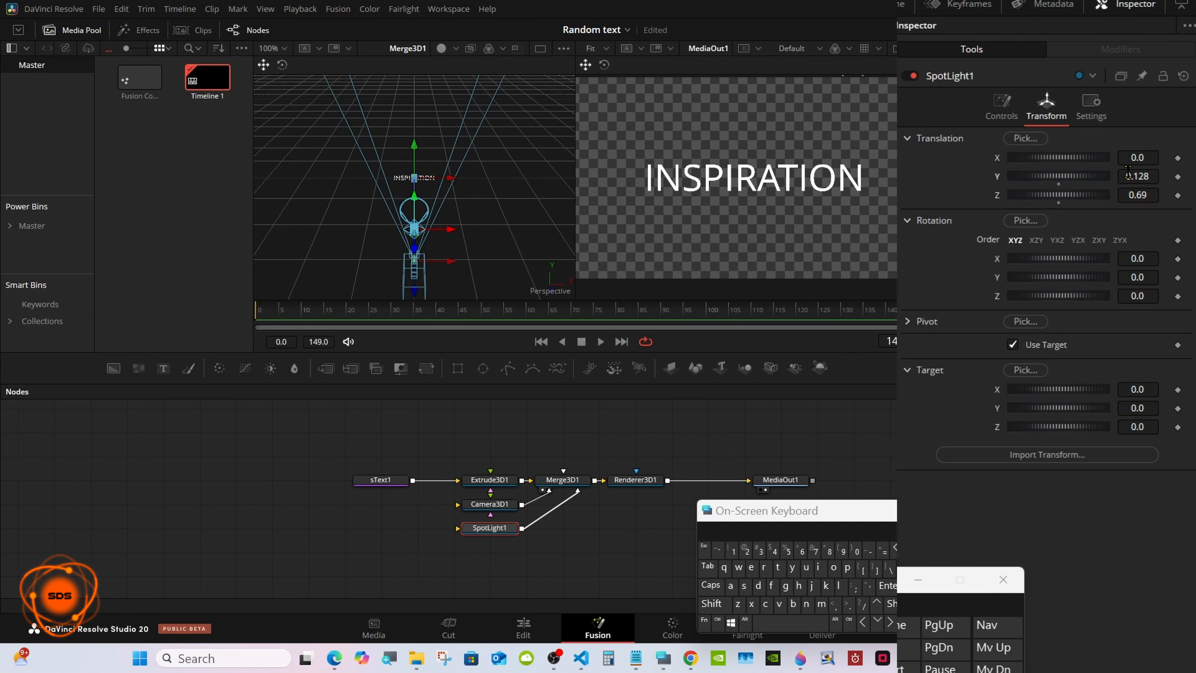
Widen SpotLight1's cone angle to 90 and move the On-Screen Keyboard away from the node chain.
left_click(1010, 117)
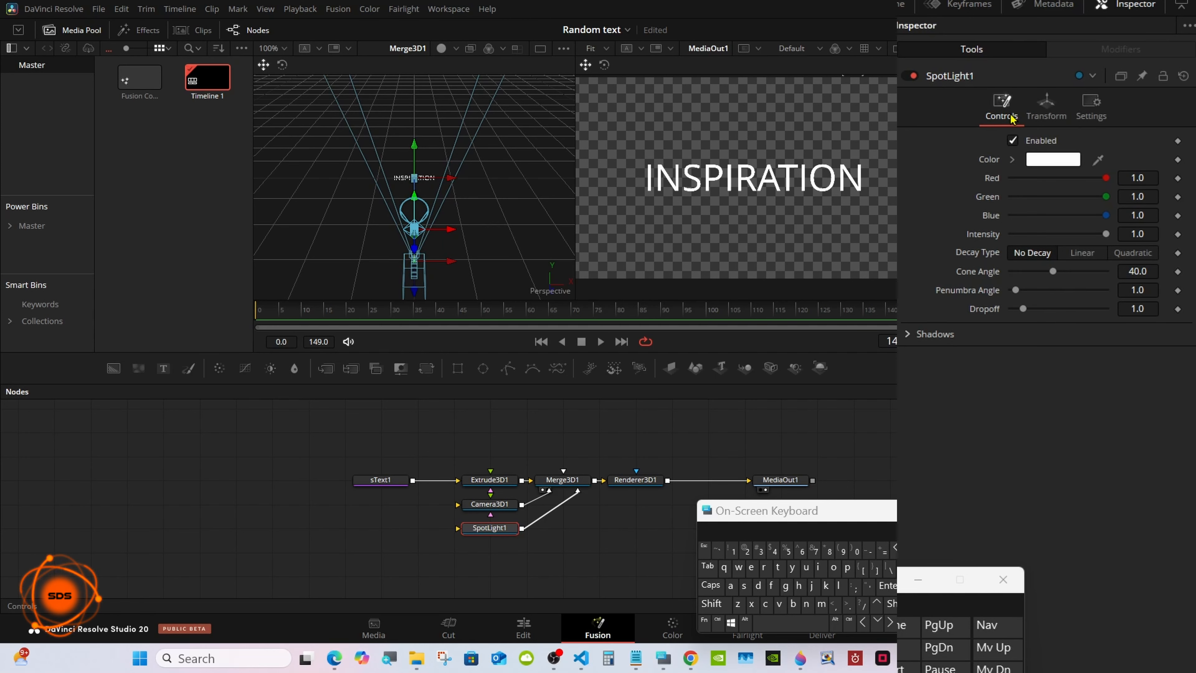
left_click_drag(1052, 272, 1143, 271)
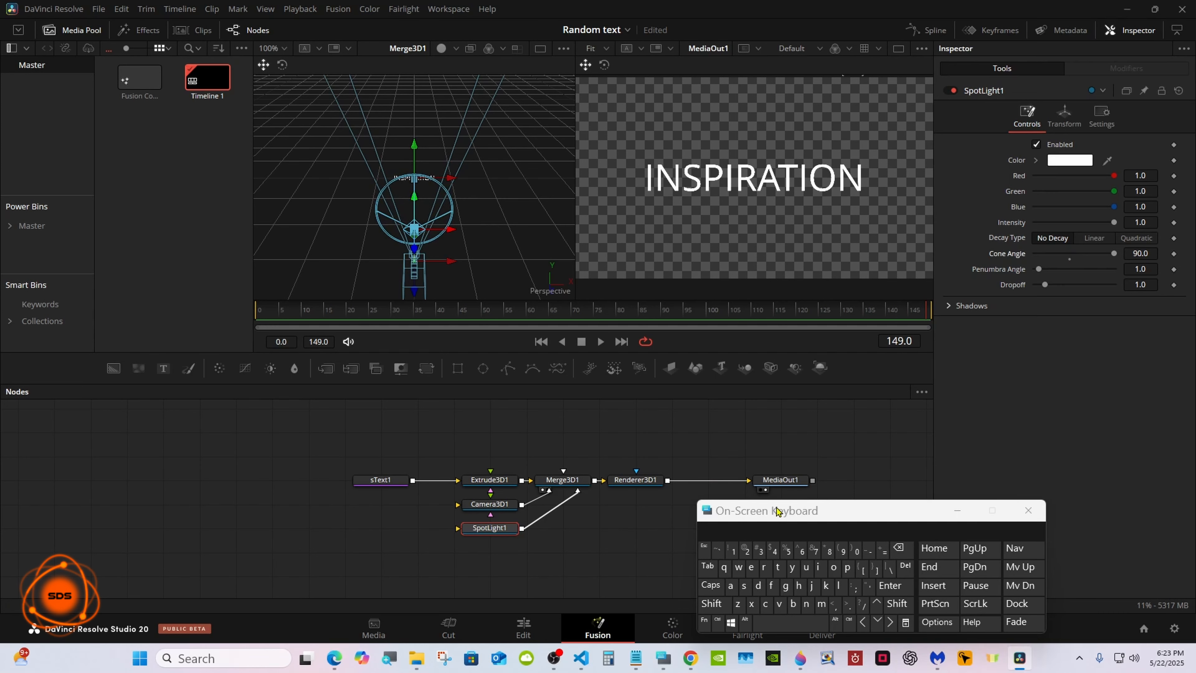
left_click_drag(726, 517, 823, 503)
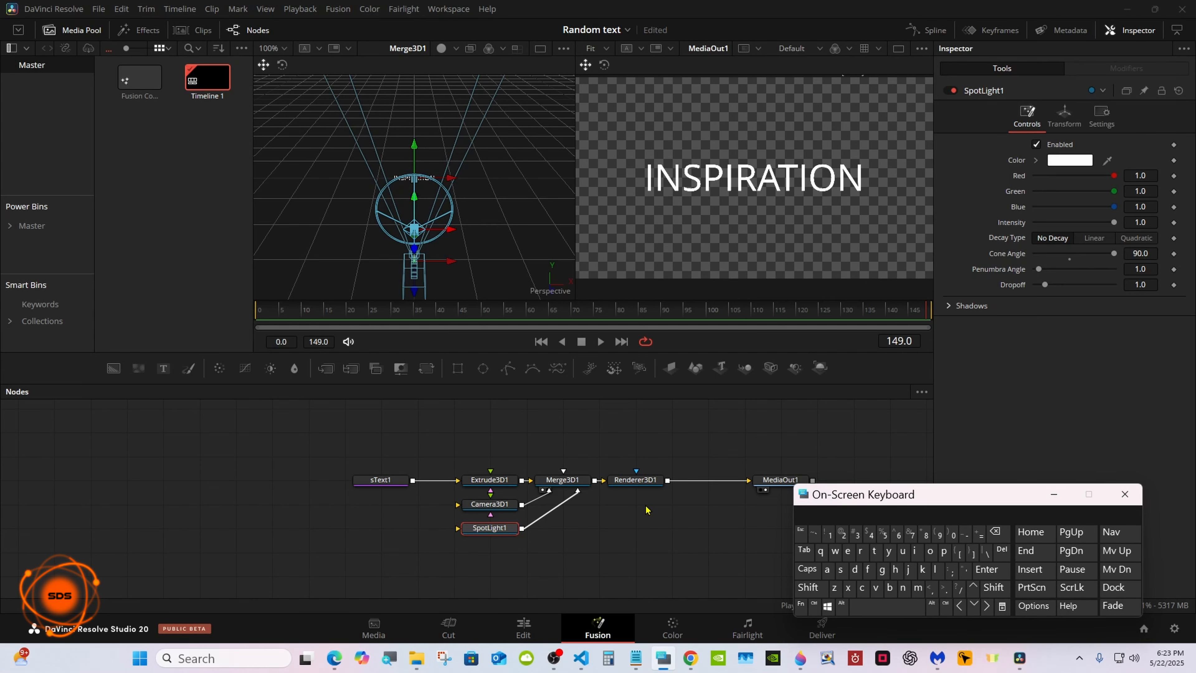
Show sText1 alongside MediaOut1 and enlarge its view to 76% so individual letters are easy to select.
left_click(631, 508)
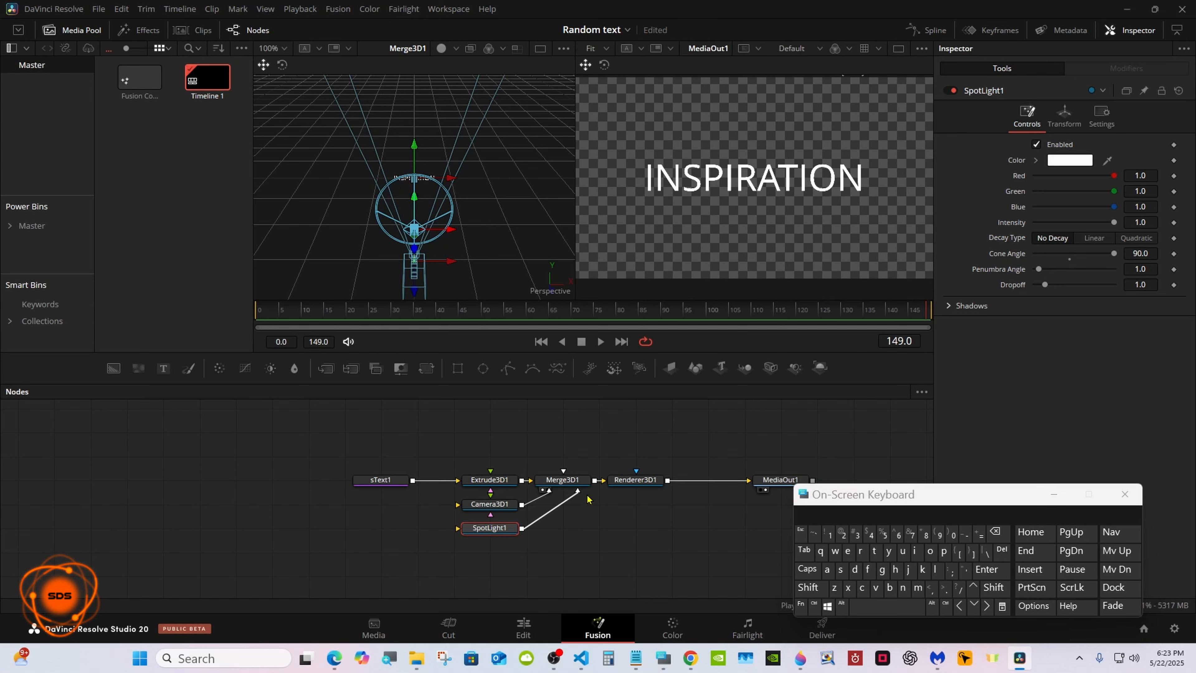
left_click(361, 491)
left_click_drag(868, 497, 629, 500)
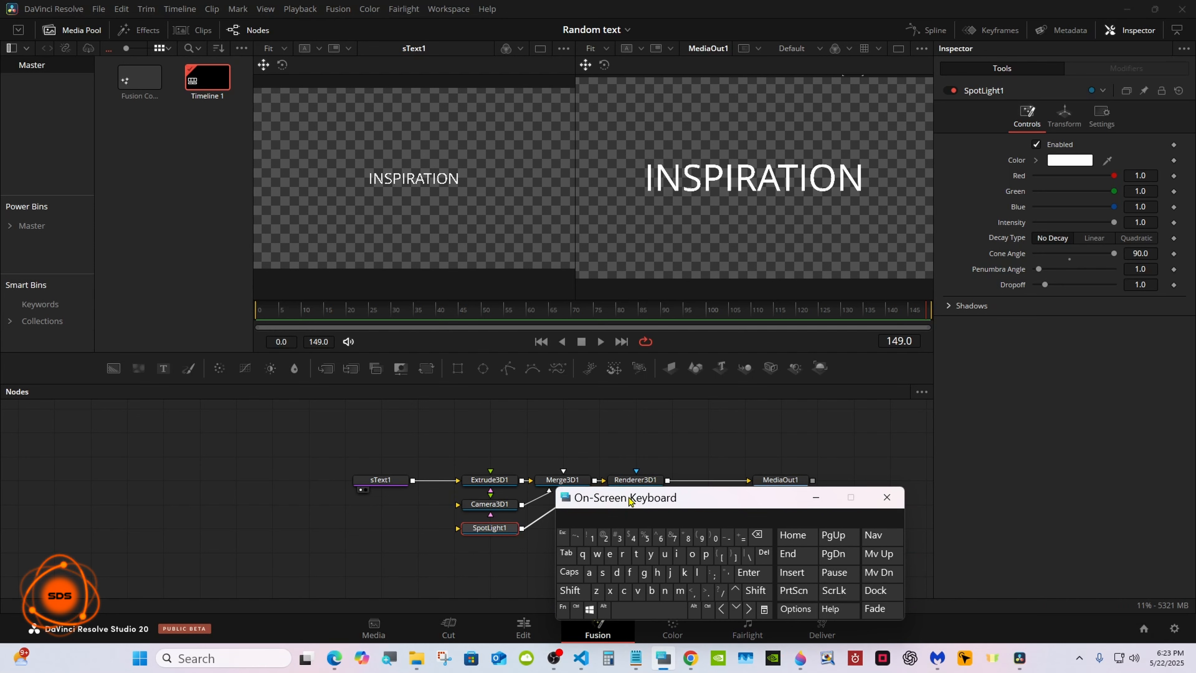
right_click(481, 191)
mouse_move(542, 197)
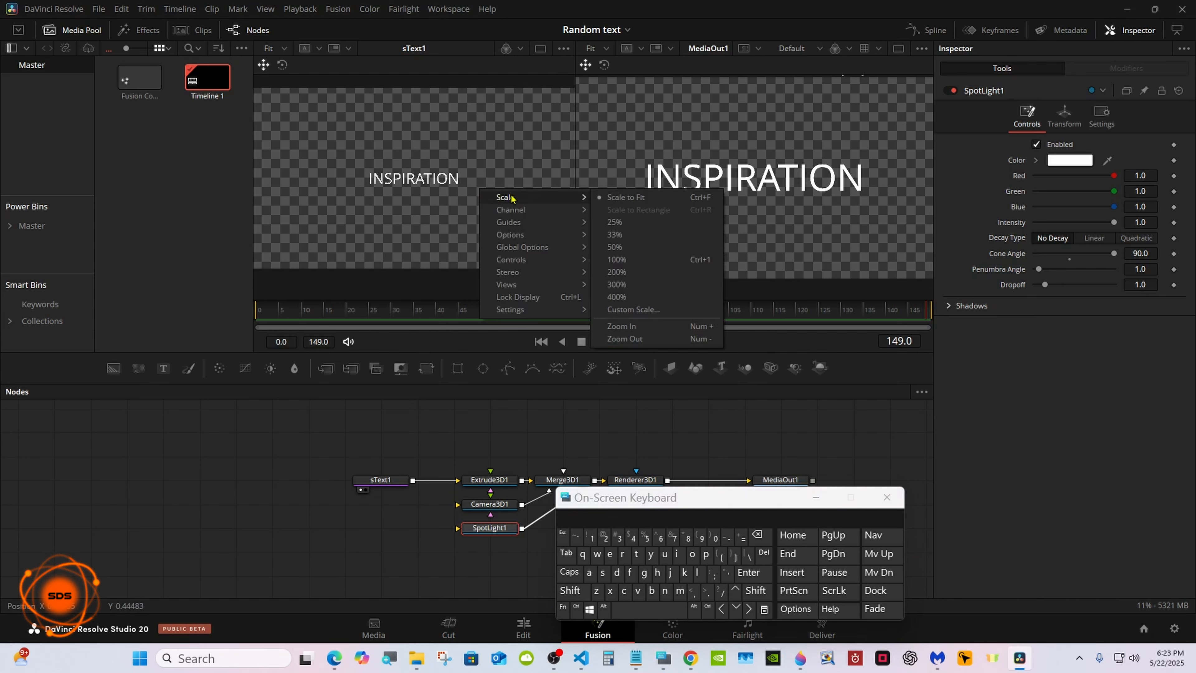
left_click(616, 326)
right_click(513, 223)
mouse_move(538, 231)
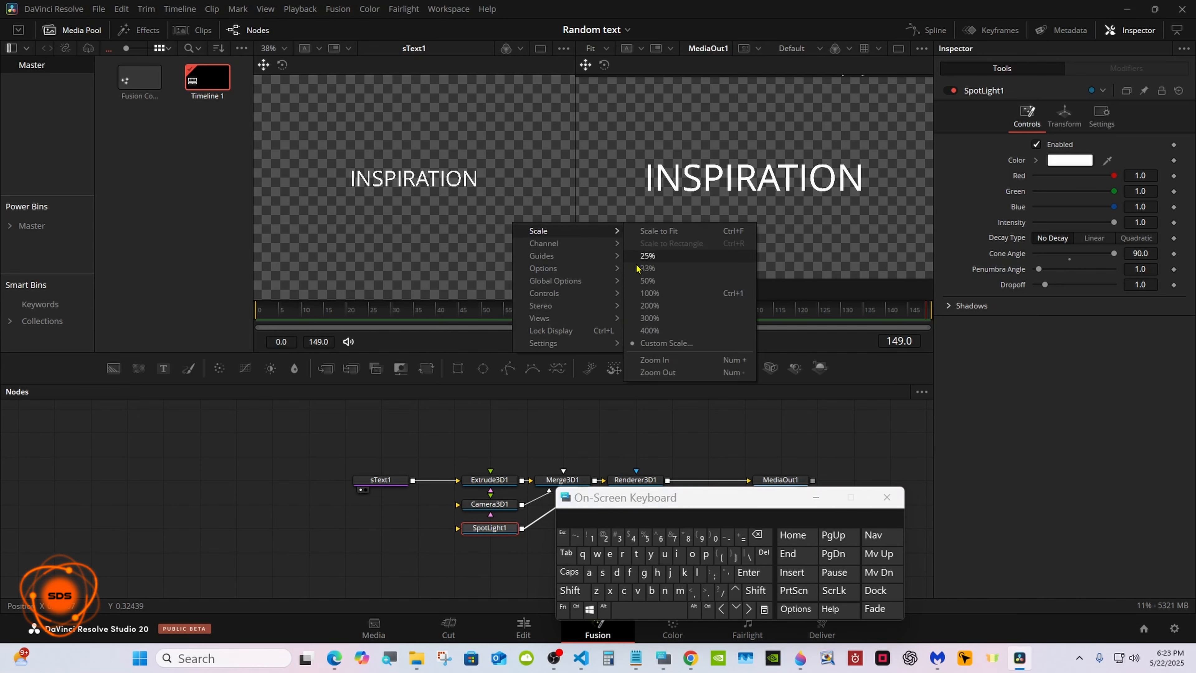
left_click(642, 359)
right_click(516, 239)
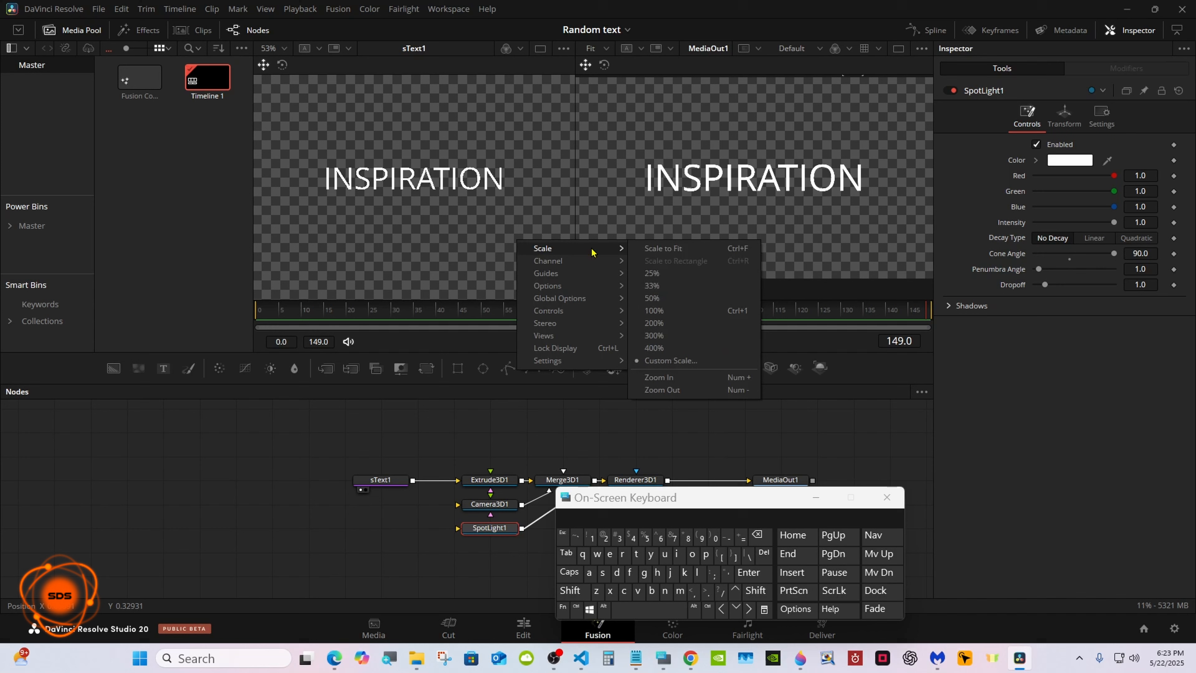
left_click(652, 374)
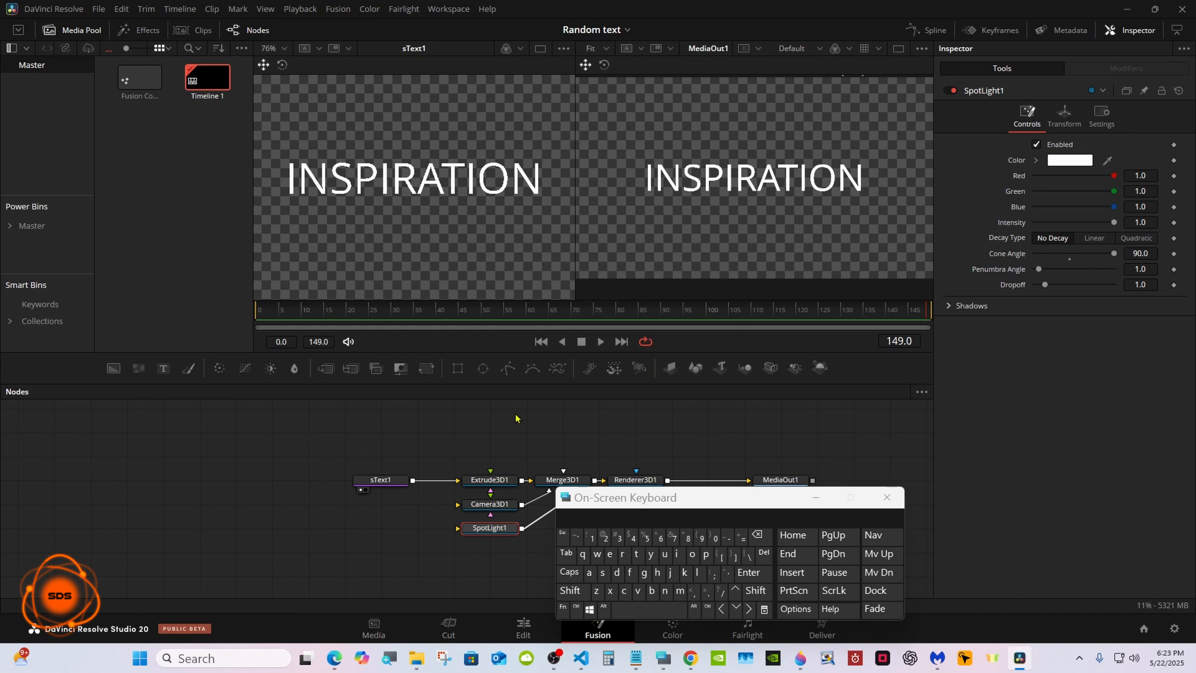
Apply the Character Level Styling modifier to sText1's text and display the modifier's settings.
left_click(397, 481)
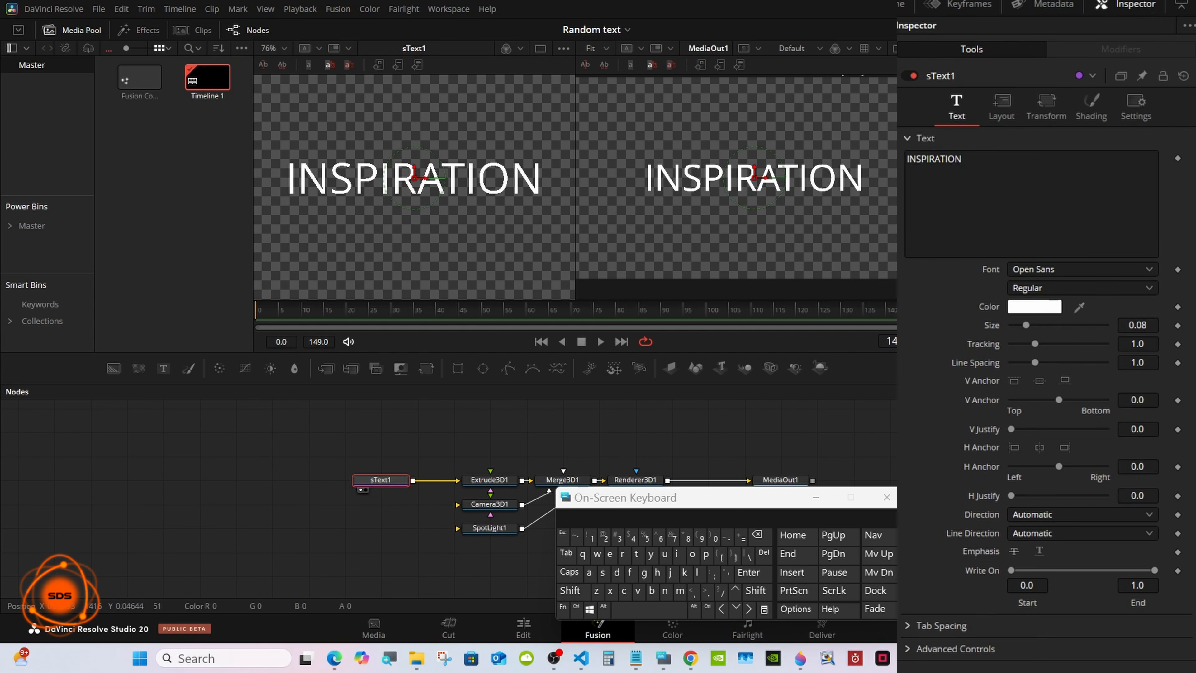
right_click(1036, 199)
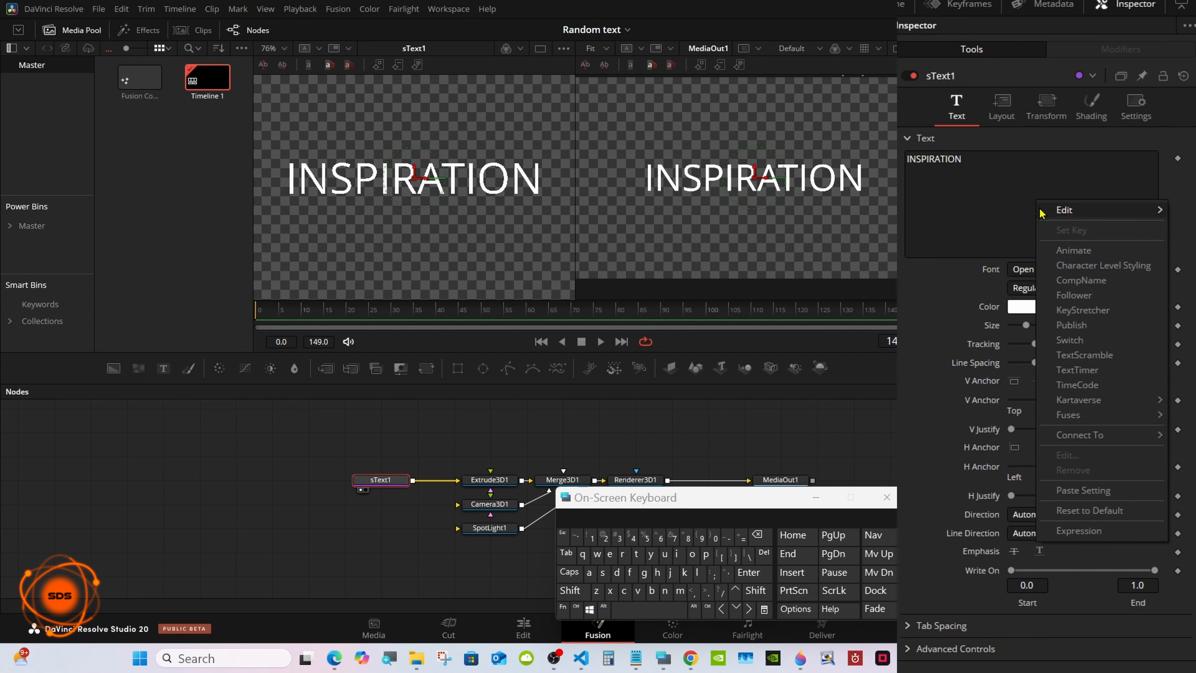
left_click(1071, 267)
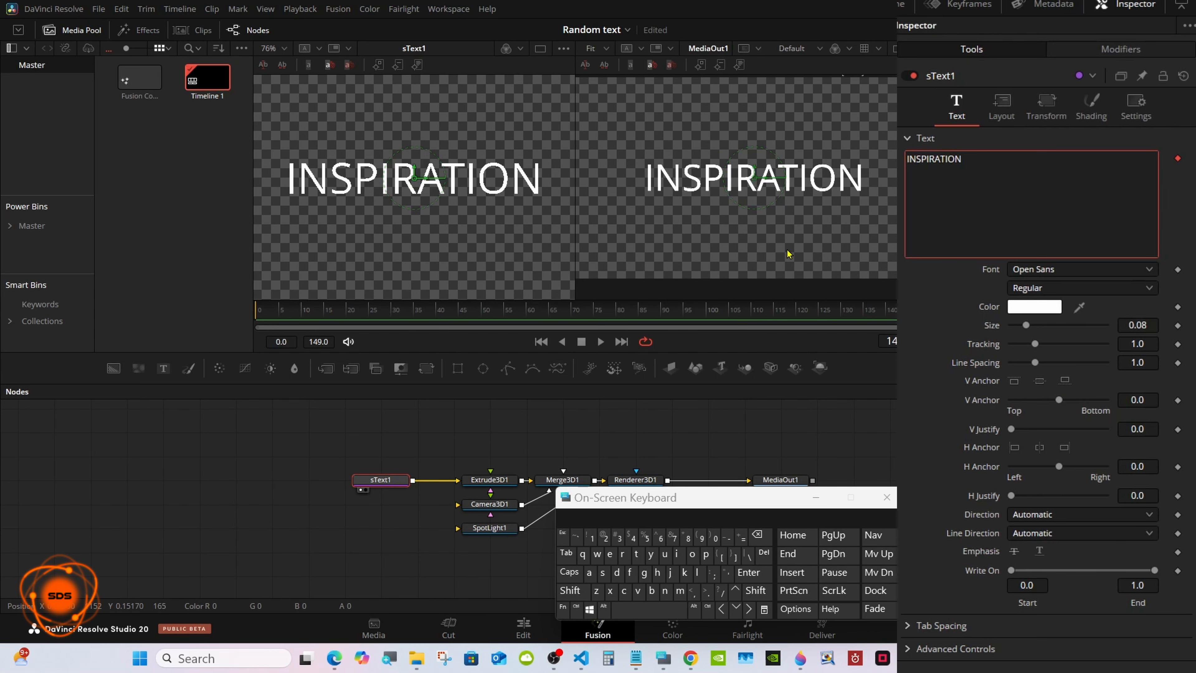
left_click(1110, 56)
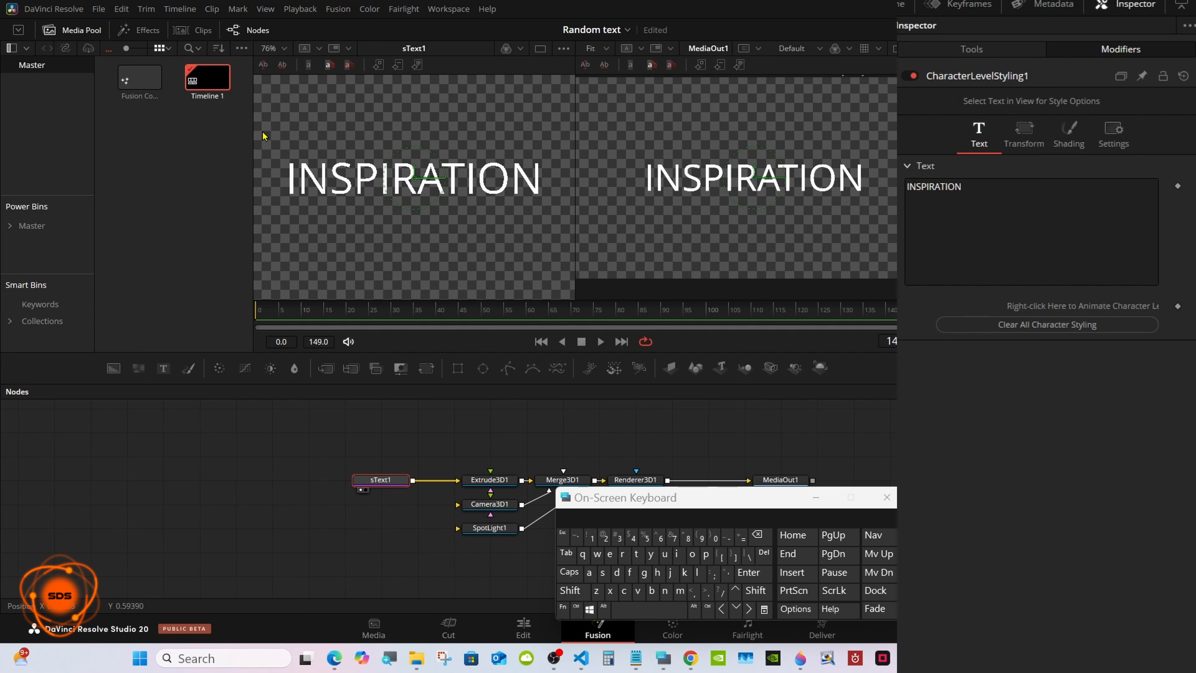
Color the first letter I violet-blue (#5500ff) and the letter N orange (#ff5500) in sText1.
left_click_drag(262, 136, 296, 208)
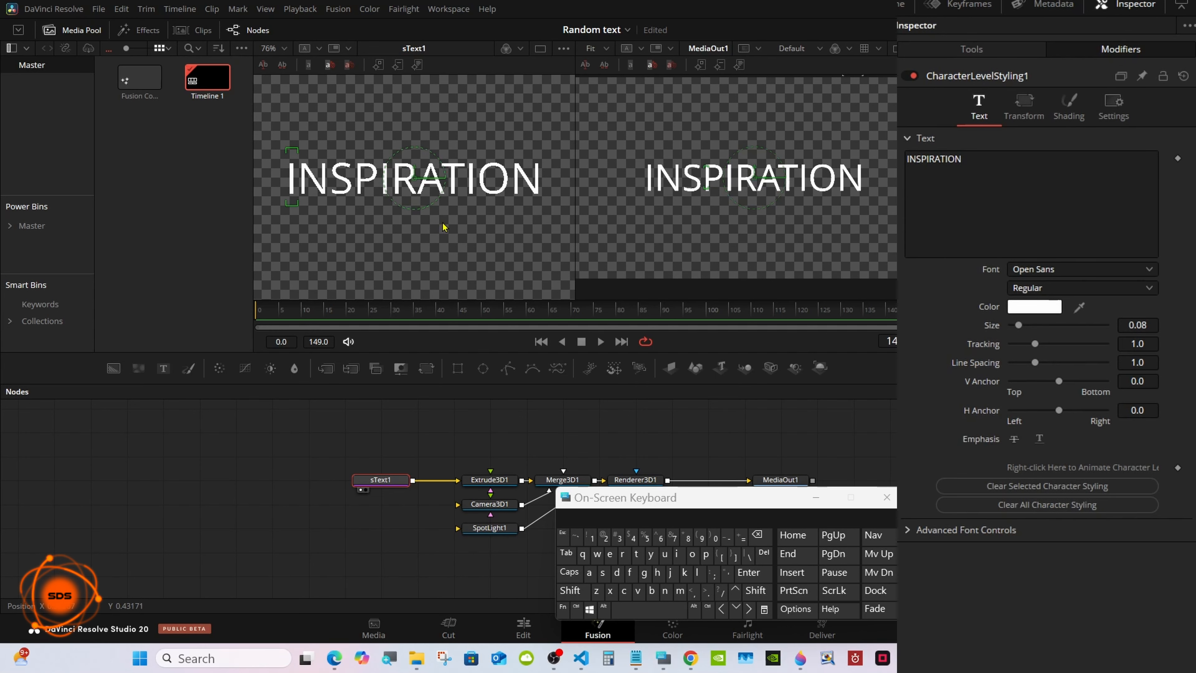
left_click(1026, 307)
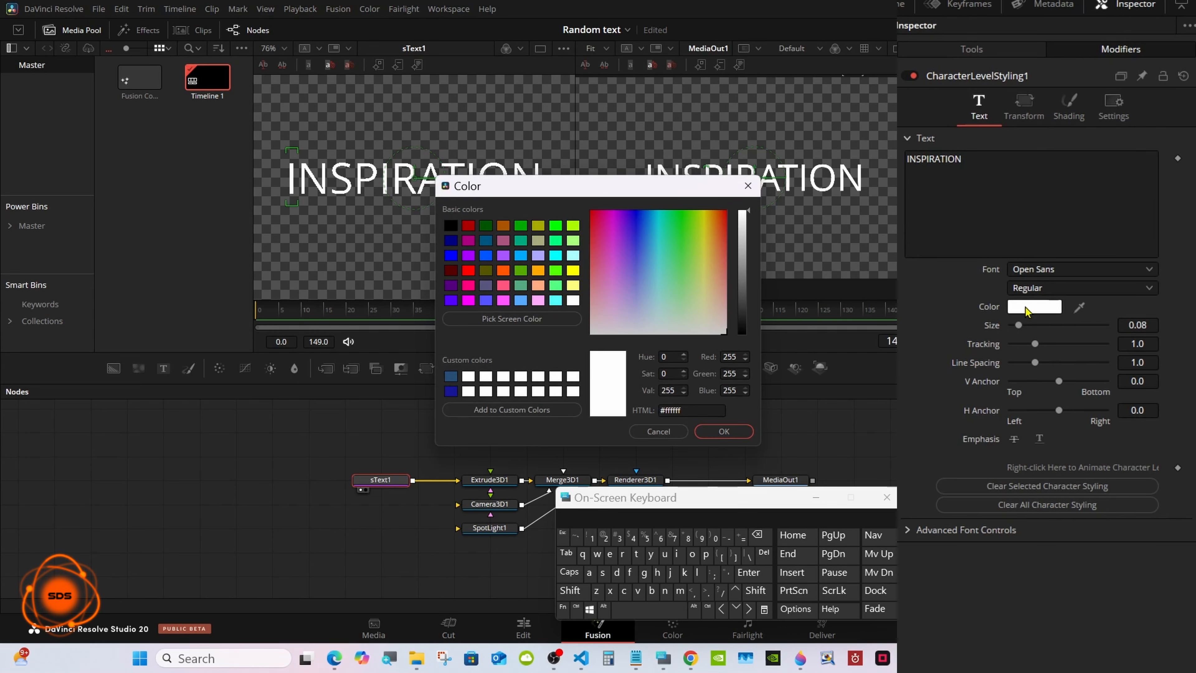
left_click(454, 300)
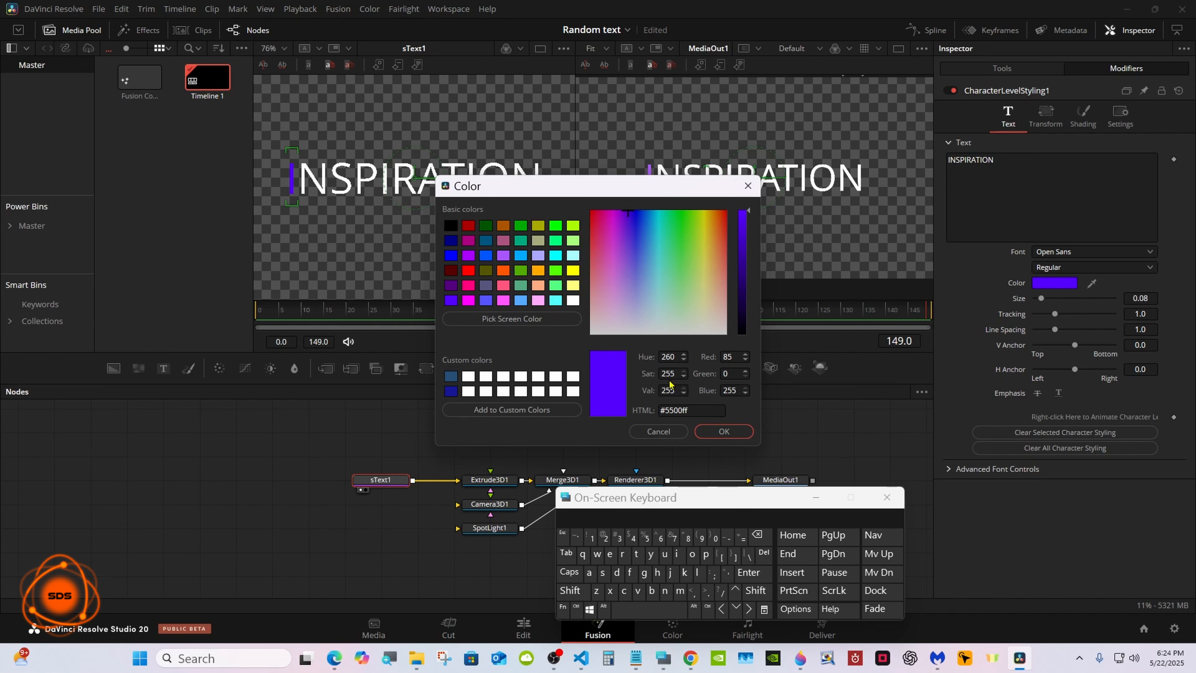
left_click(723, 431)
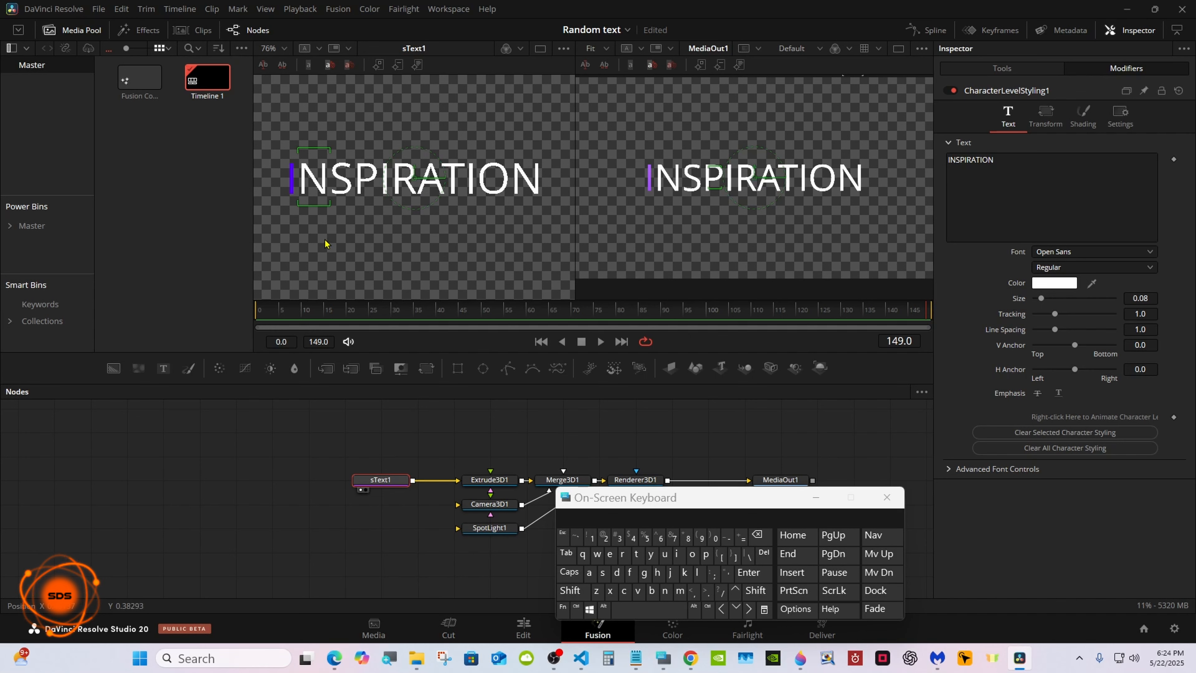
left_click(1039, 283)
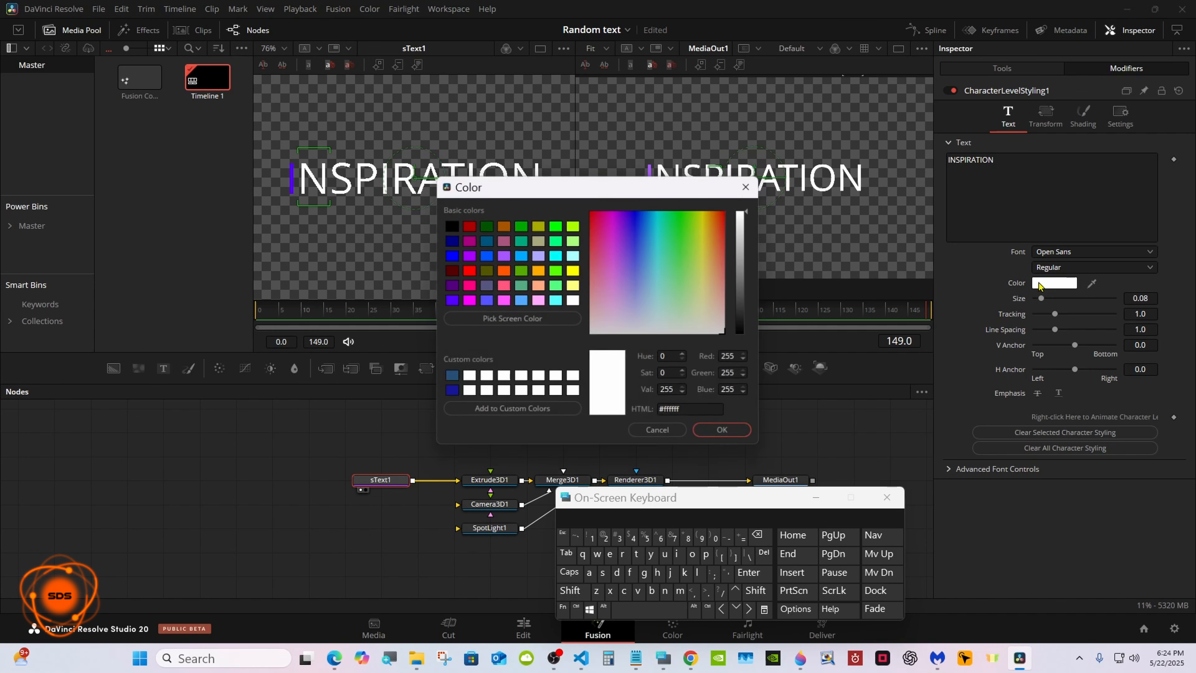
left_click(503, 270)
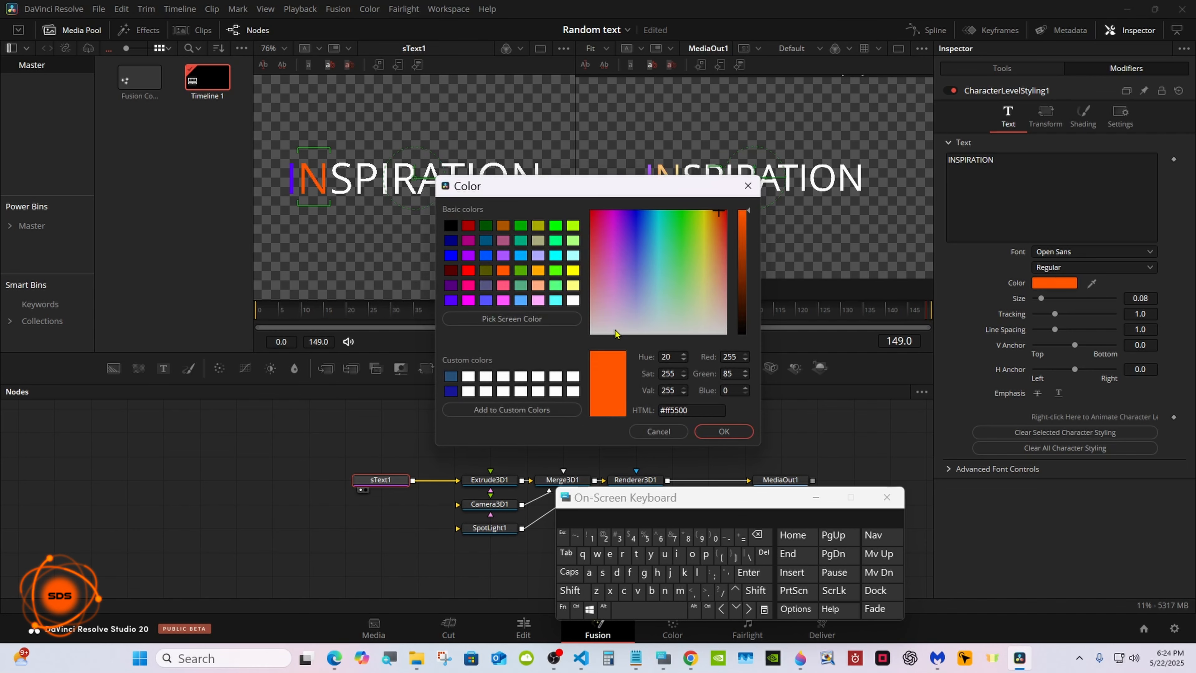
left_click(723, 431)
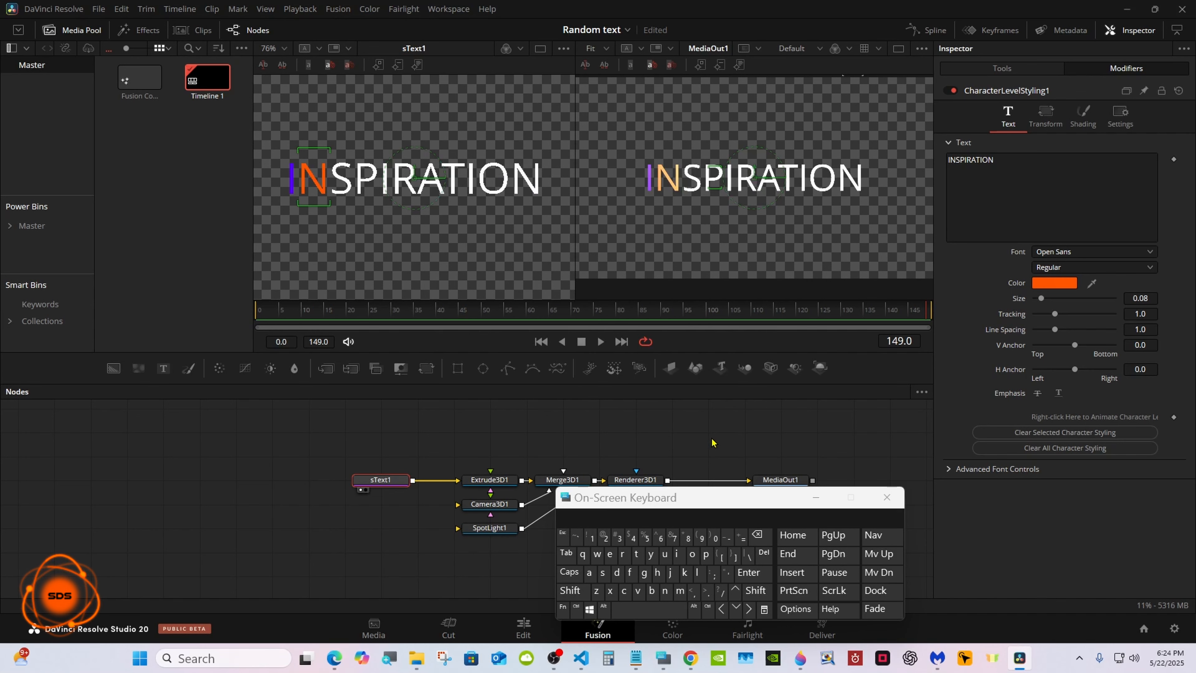
Color the letter S green and the letter P yellow using the basic color swatches.
left_click(341, 179)
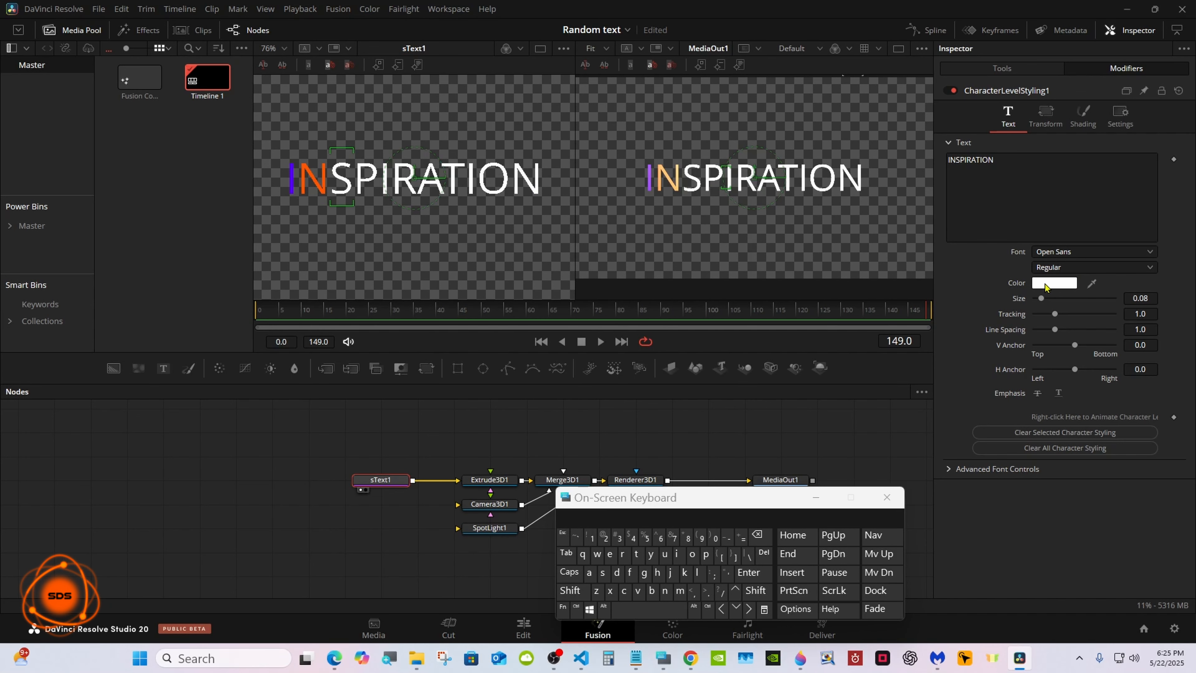
left_click(1054, 283)
left_click(522, 227)
left_click(723, 431)
left_click(368, 178)
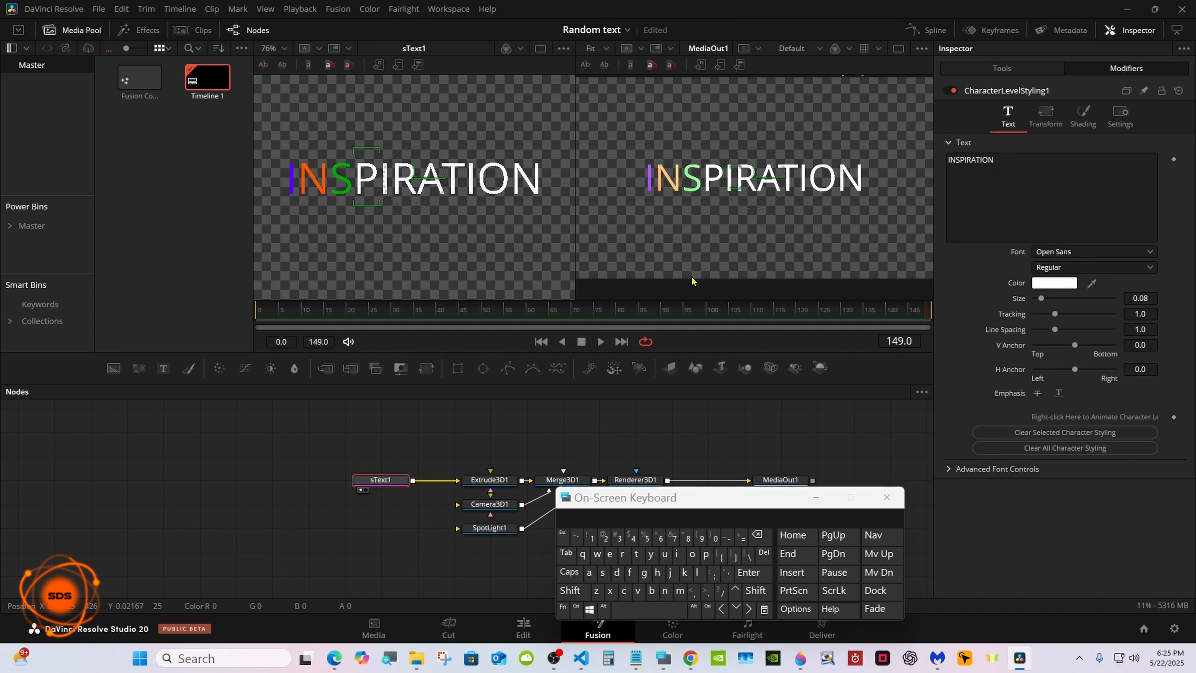
left_click(1055, 283)
left_click(573, 270)
left_click(723, 431)
Color the second letter I light cyan and the letter R red (#ff0000).
left_click(385, 178)
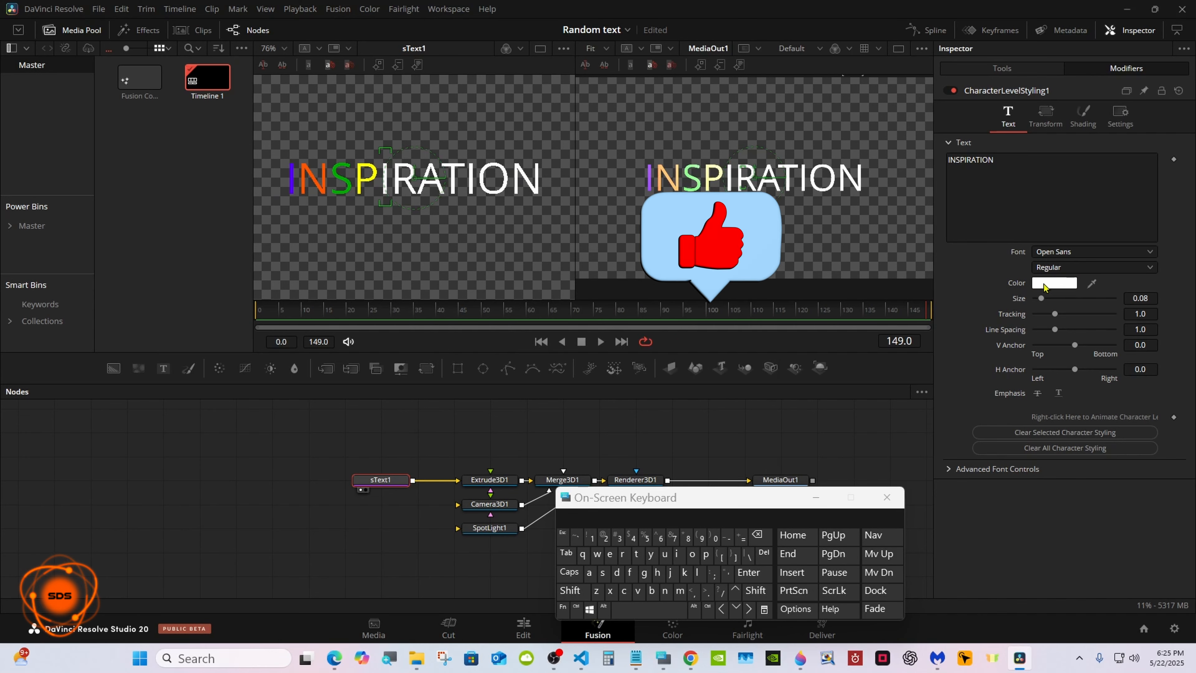
left_click(1054, 282)
left_click(723, 432)
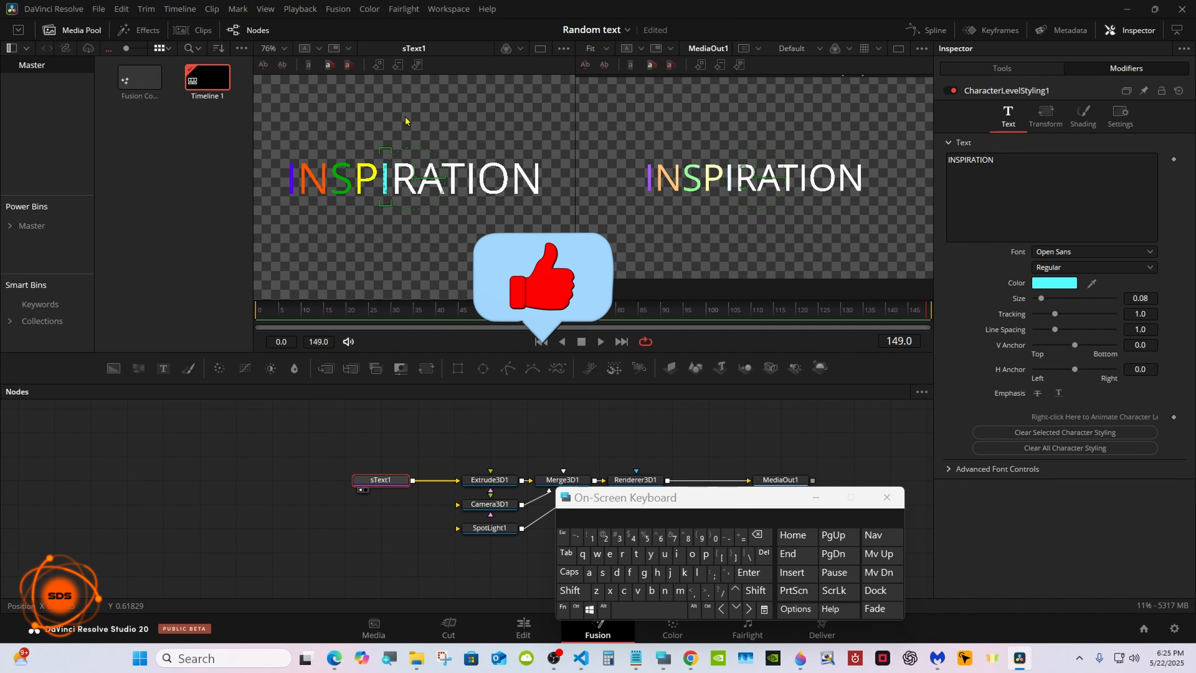
left_click_drag(405, 121, 409, 207)
left_click(1042, 286)
left_click(468, 270)
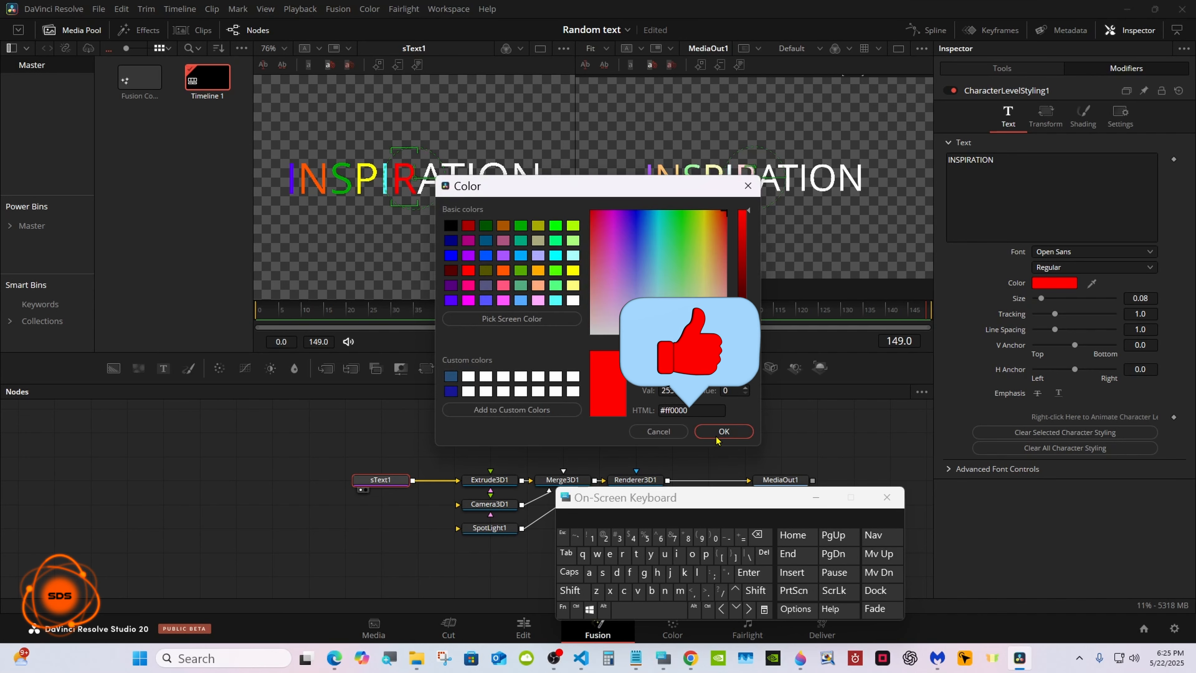
left_click(724, 432)
Color the letter A of INSPIRATION pink, using a basic color swatch.
left_click_drag(430, 122, 432, 208)
left_click(1055, 283)
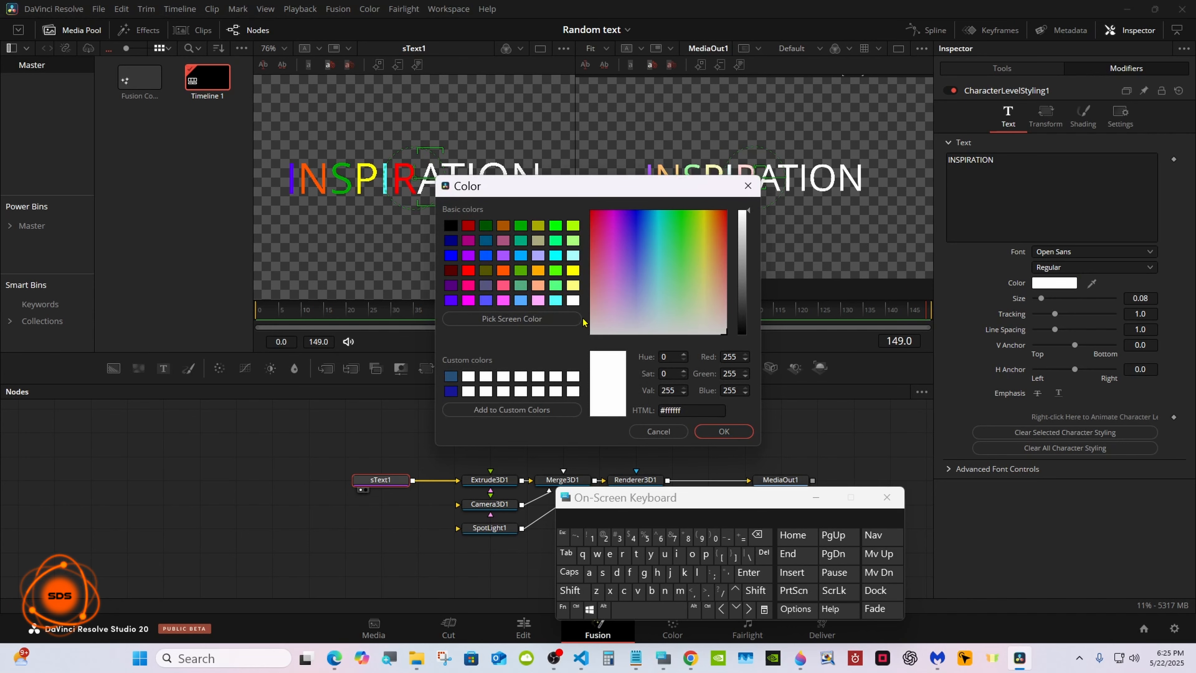
left_click(469, 285)
left_click(724, 431)
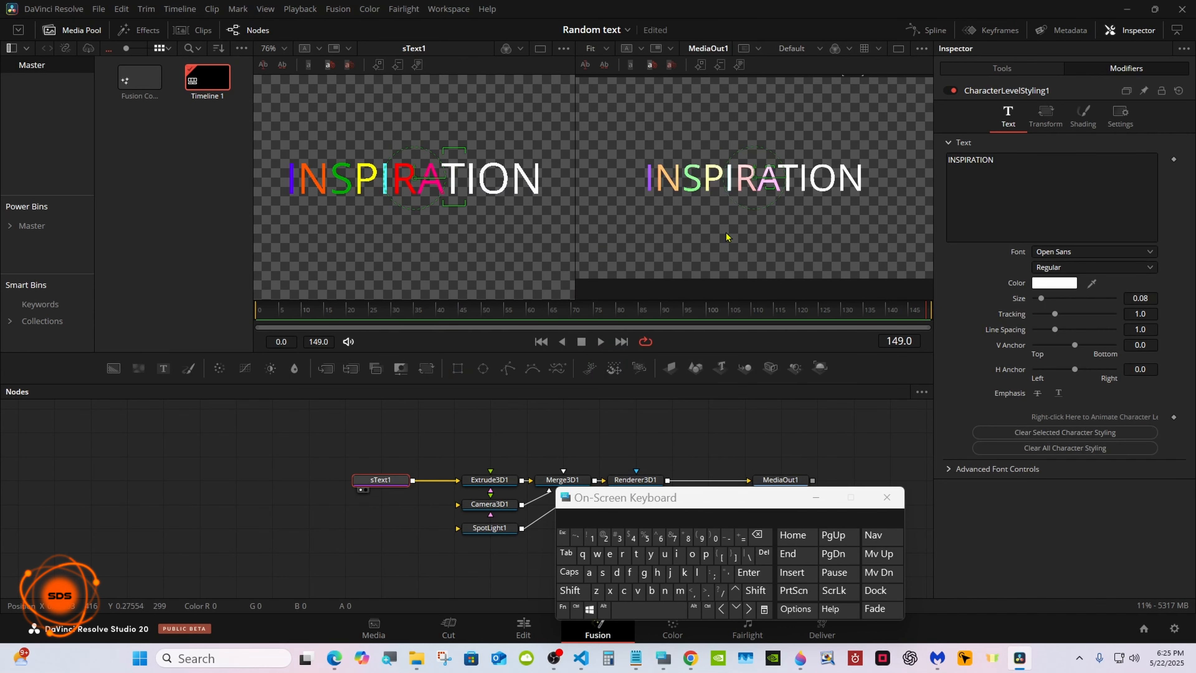
Color the letter T magenta and the third letter I amber (#ffaa00) in the character-level styling.
left_click(1053, 283)
left_click(468, 300)
left_click(723, 432)
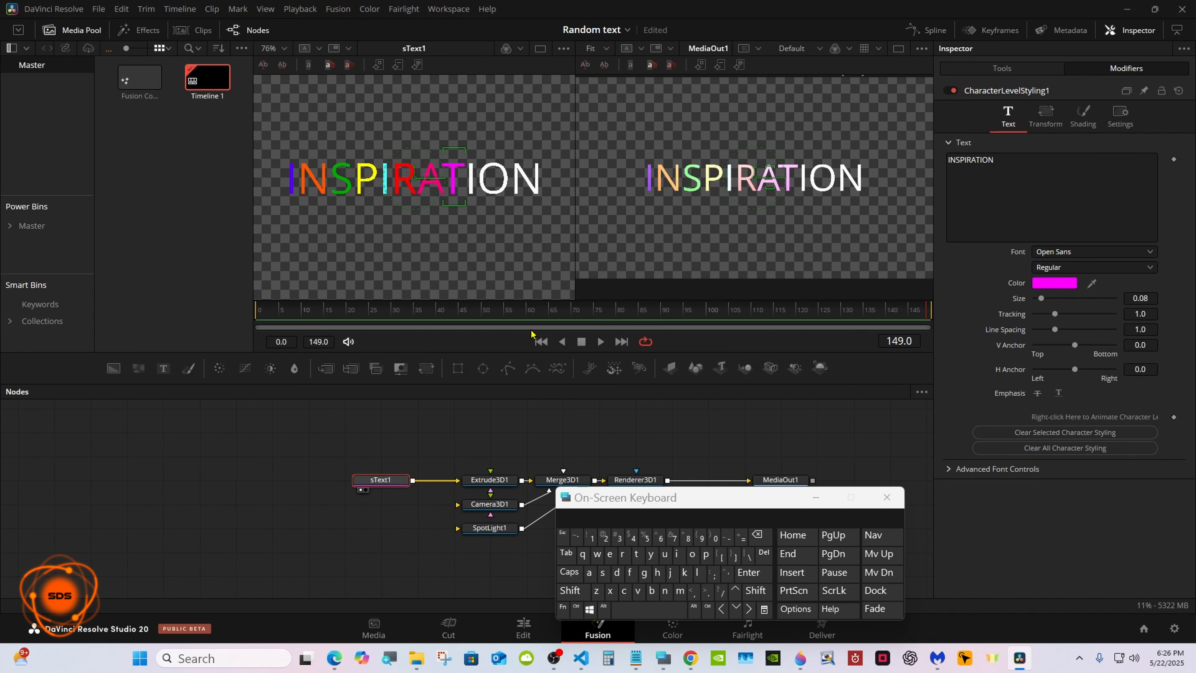
left_click_drag(481, 132, 474, 230)
left_click(1055, 283)
left_click(538, 271)
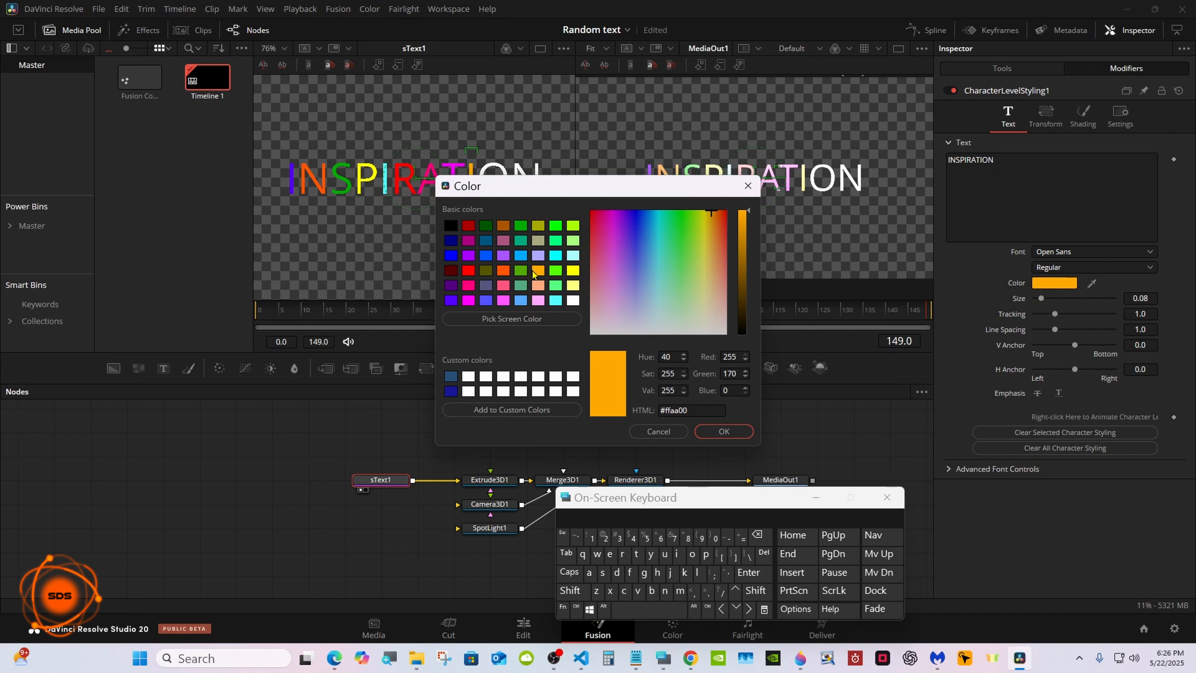
left_click(724, 432)
Color the letter O lime (#aaff00) and the final letter N light blue.
left_click_drag(515, 143, 503, 231)
left_click(1065, 282)
left_click(573, 226)
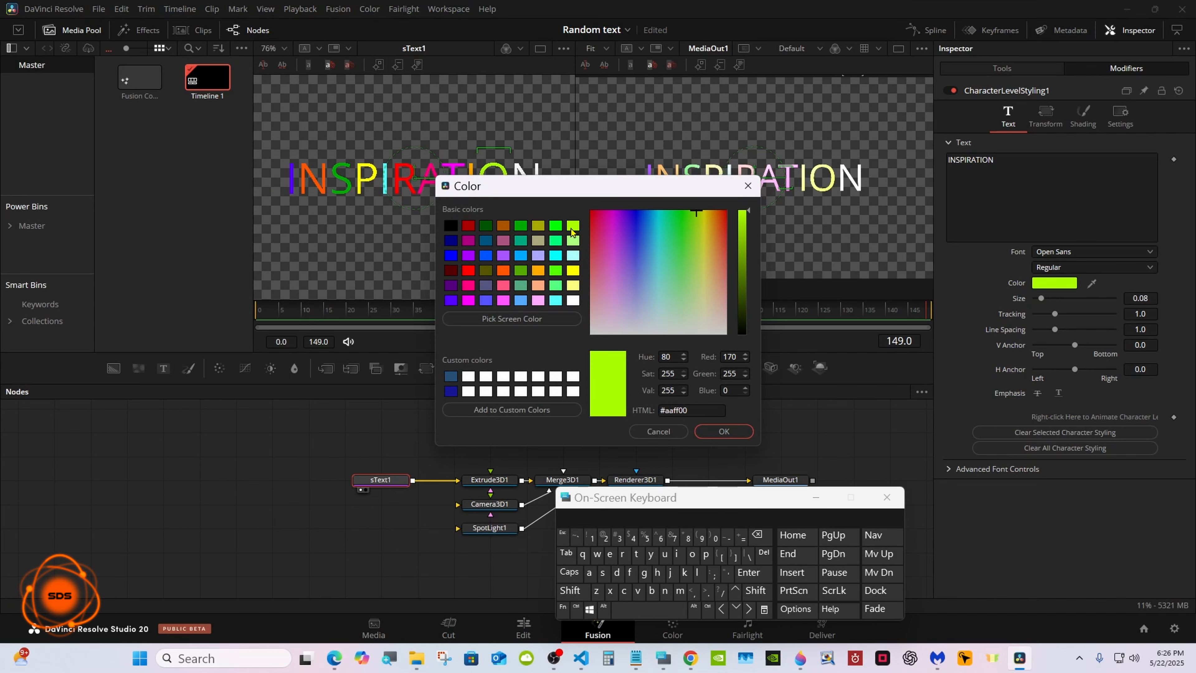
left_click(724, 432)
left_click_drag(546, 137, 531, 231)
left_click(1054, 283)
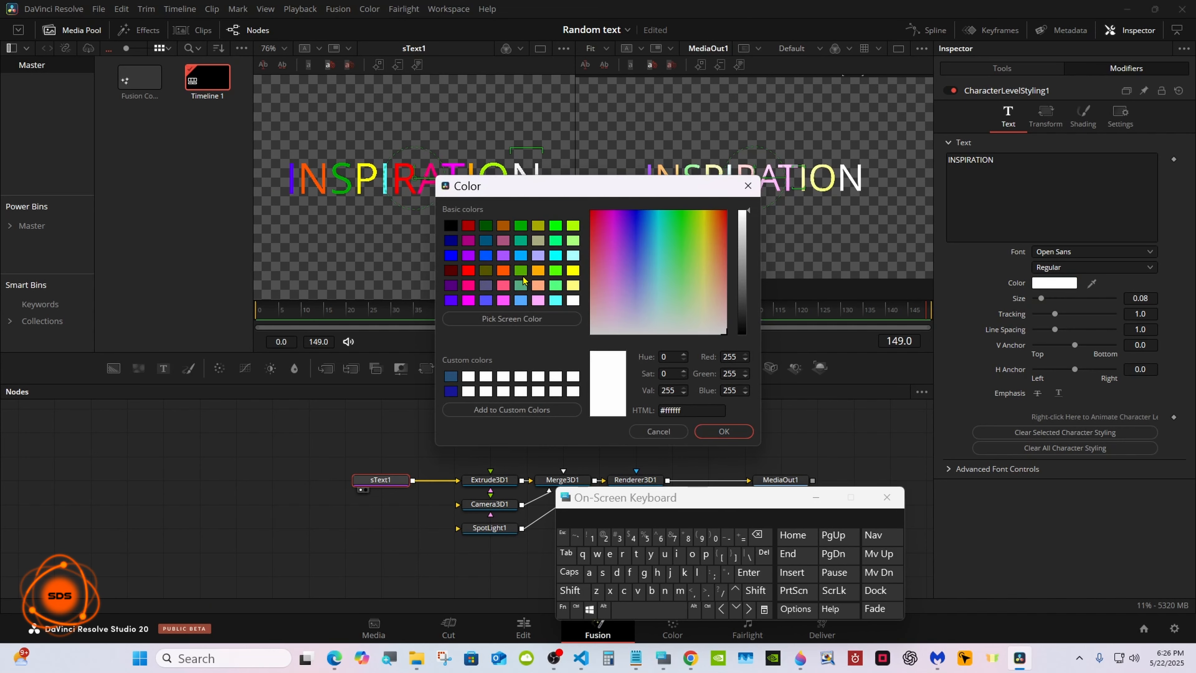
left_click(521, 300)
left_click(697, 433)
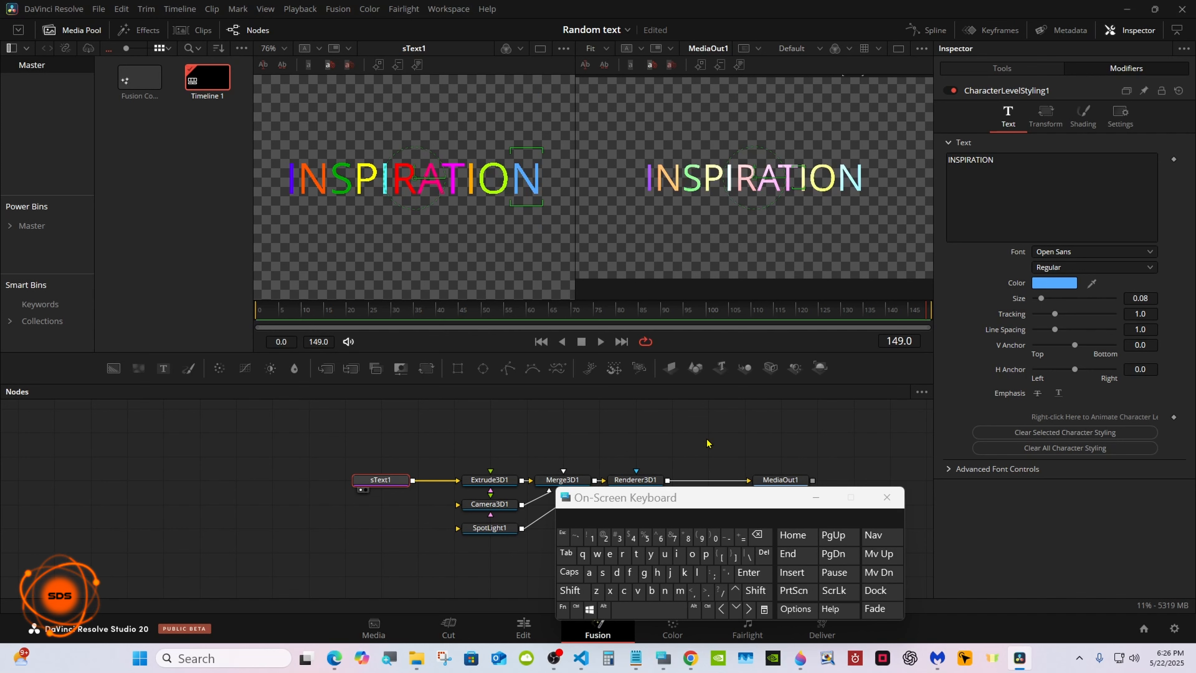
Show Extrude3D1 in the viewer that displays sText1, fit it, and orbit to see the text from the side.
left_click_drag(707, 498, 664, 515)
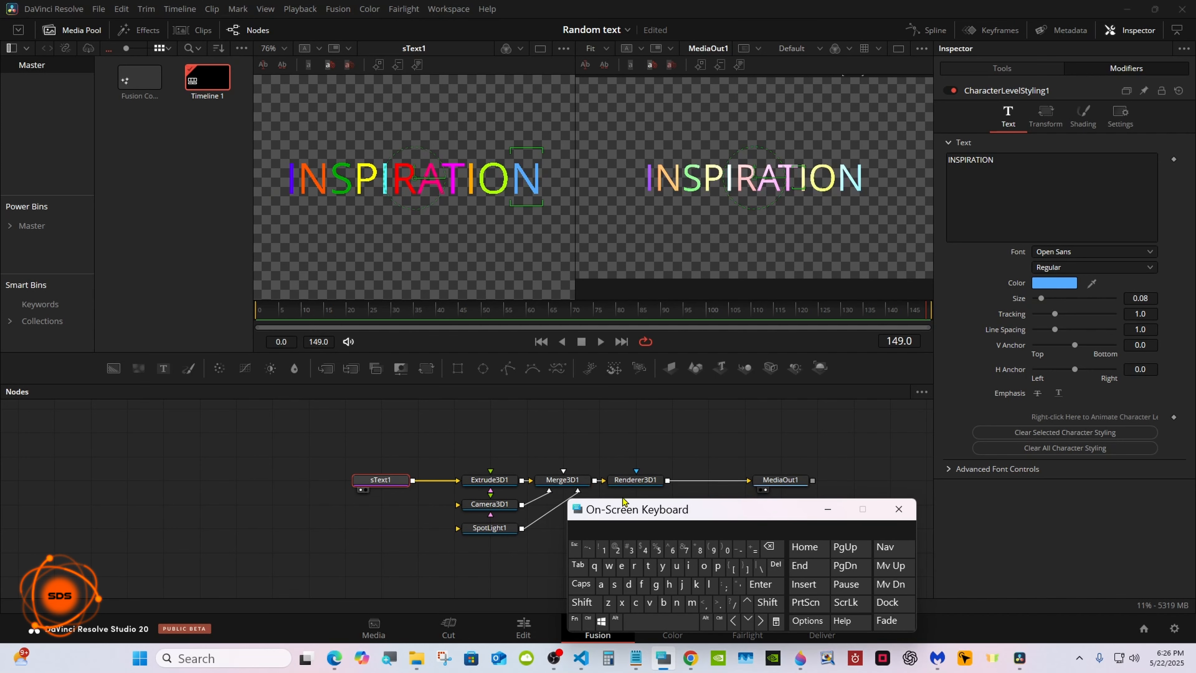
left_click(497, 482)
left_click_drag(497, 482, 485, 255)
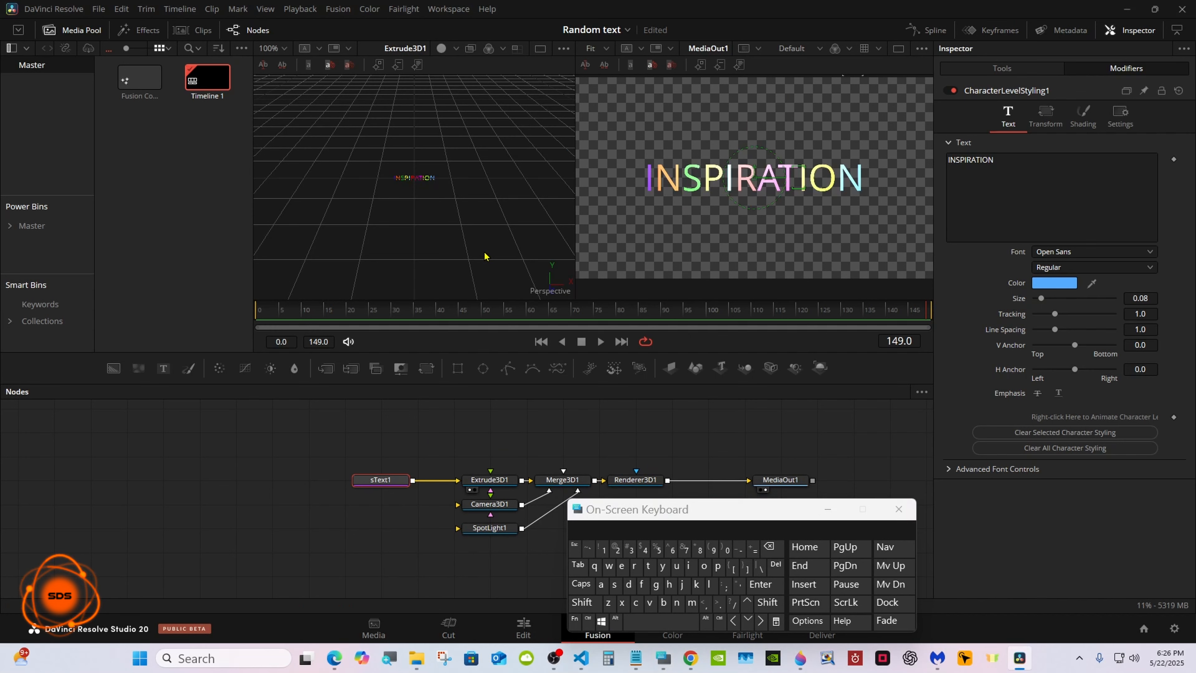
right_click(484, 250)
left_click(617, 254)
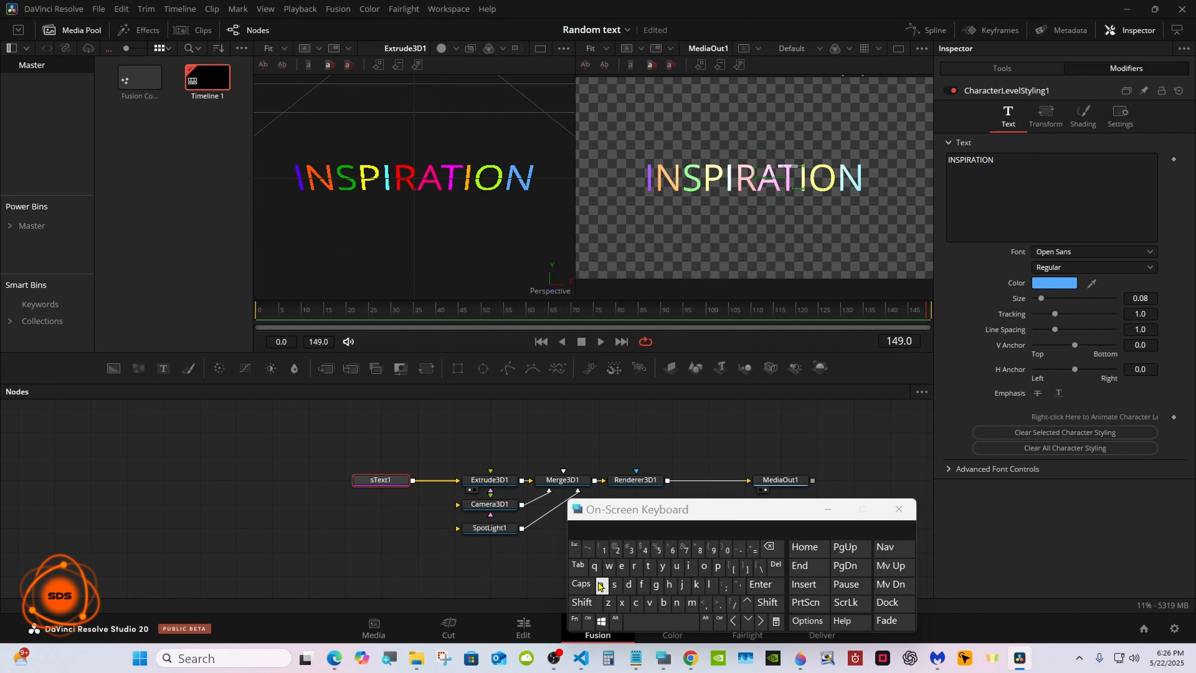
left_click(594, 605)
left_click_drag(429, 226, 612, 191)
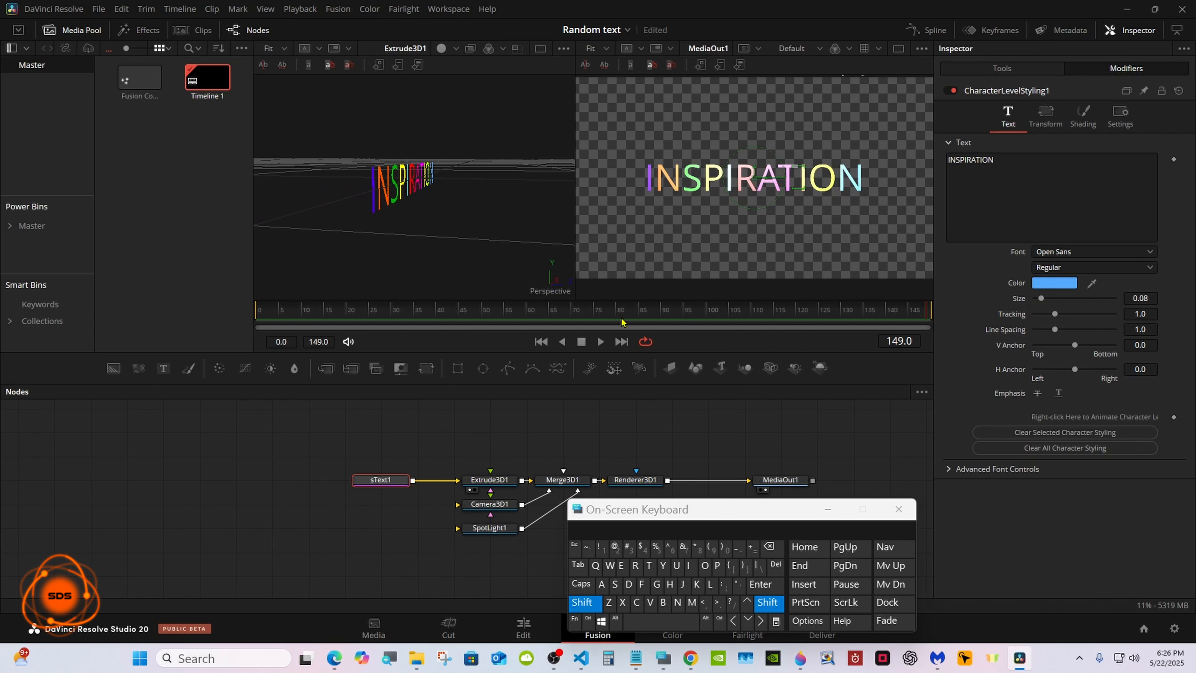
left_click(597, 624)
left_click_drag(638, 510, 629, 494)
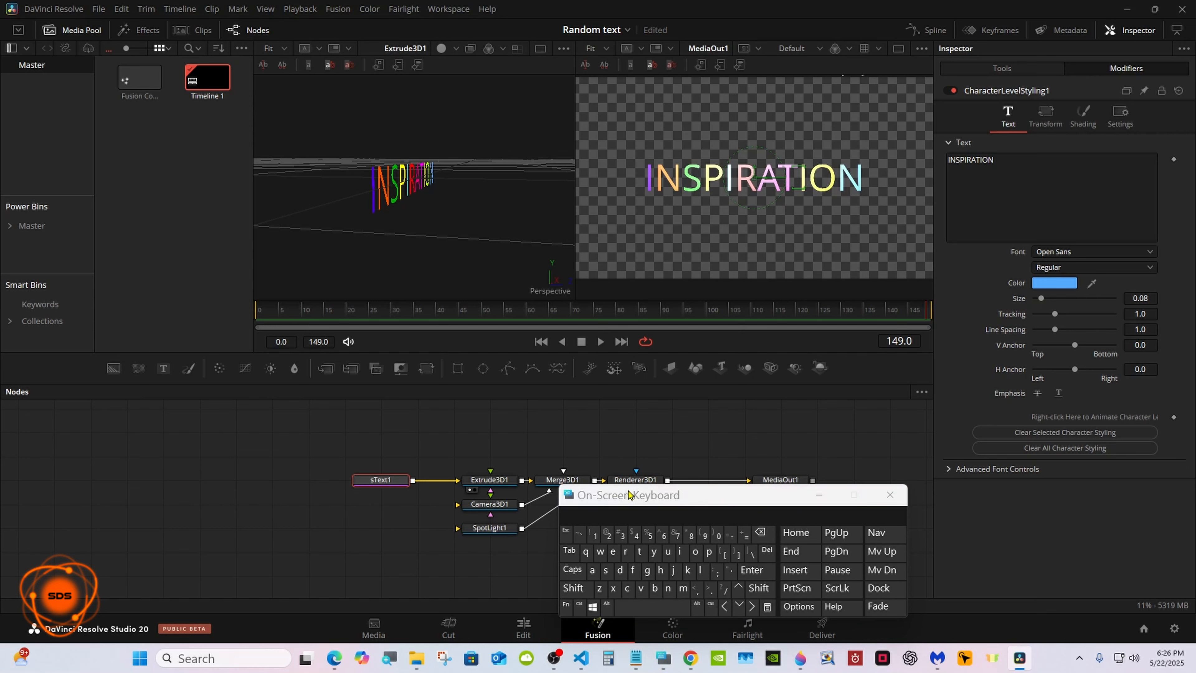
Try an extrusion depth of 0.006 on Extrude3D1 and check the letters' thickness from an end-on angle.
left_click(490, 481)
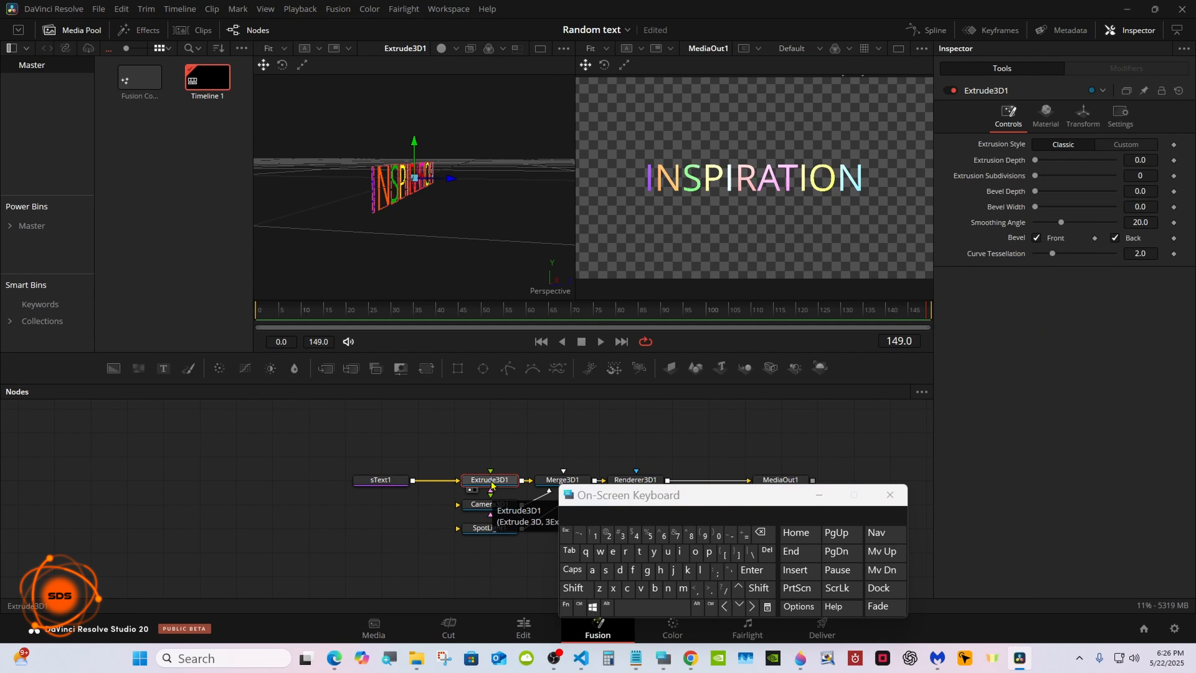
left_click_drag(1011, 132, 1029, 132)
left_click(1140, 131)
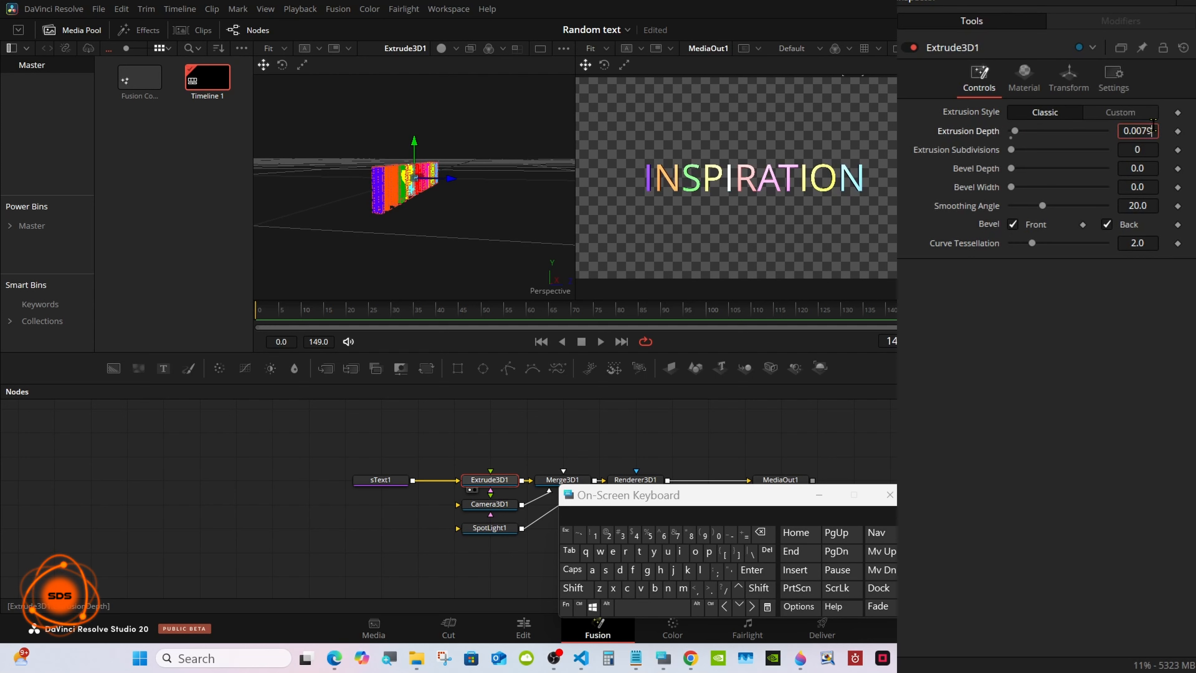
left_click(761, 533)
left_click(763, 534)
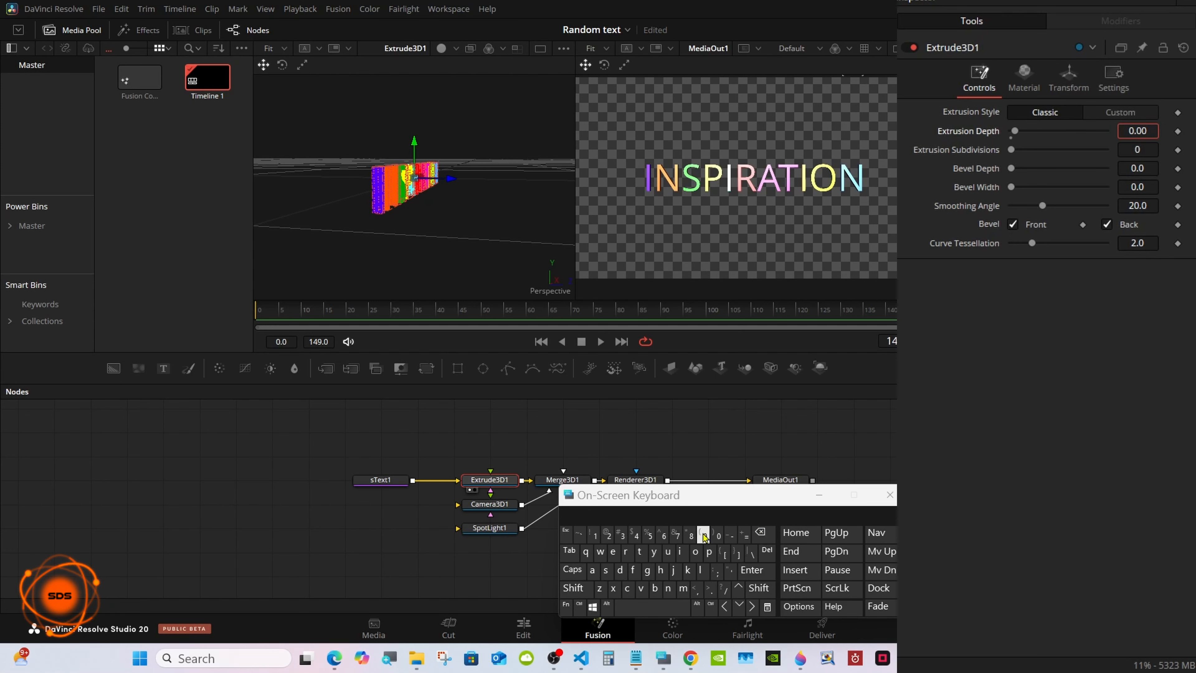
left_click(661, 536)
left_click(751, 568)
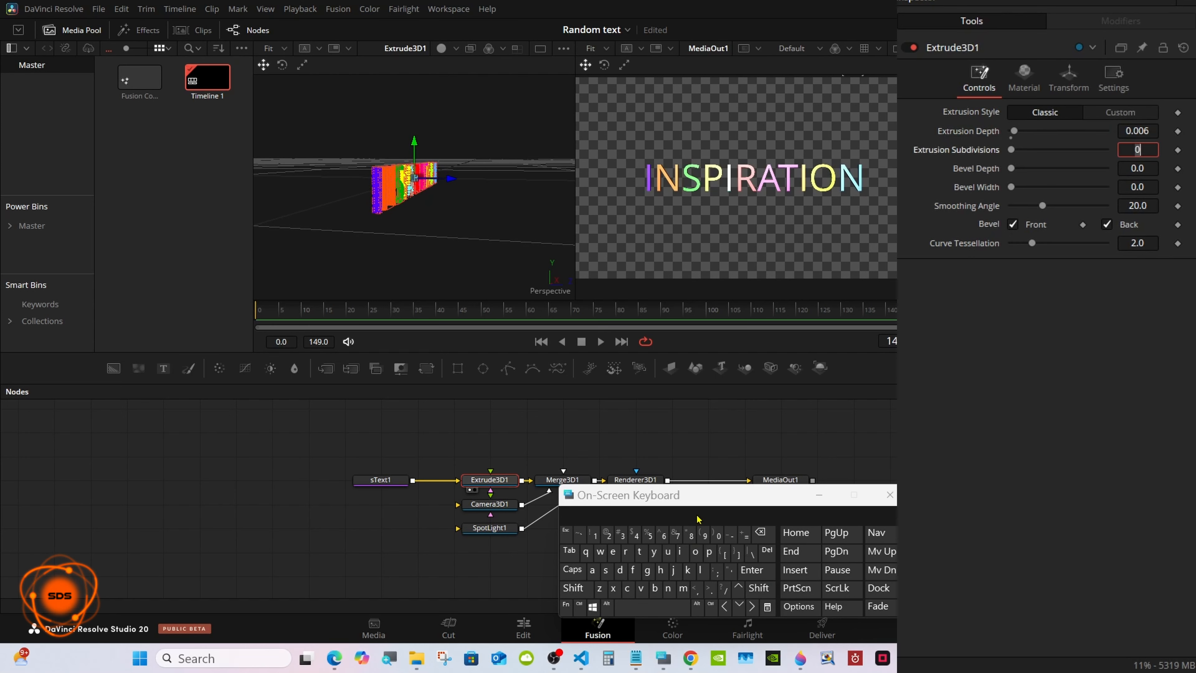
left_click(573, 587)
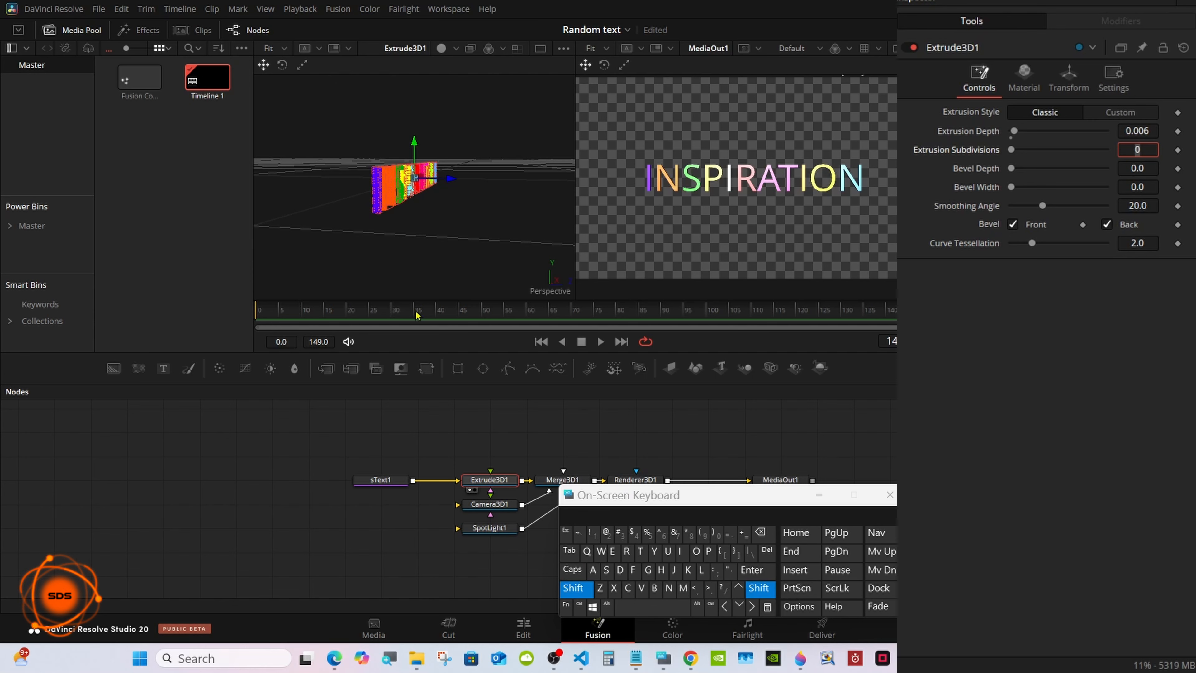
left_click_drag(420, 261, 441, 310)
left_click(572, 587)
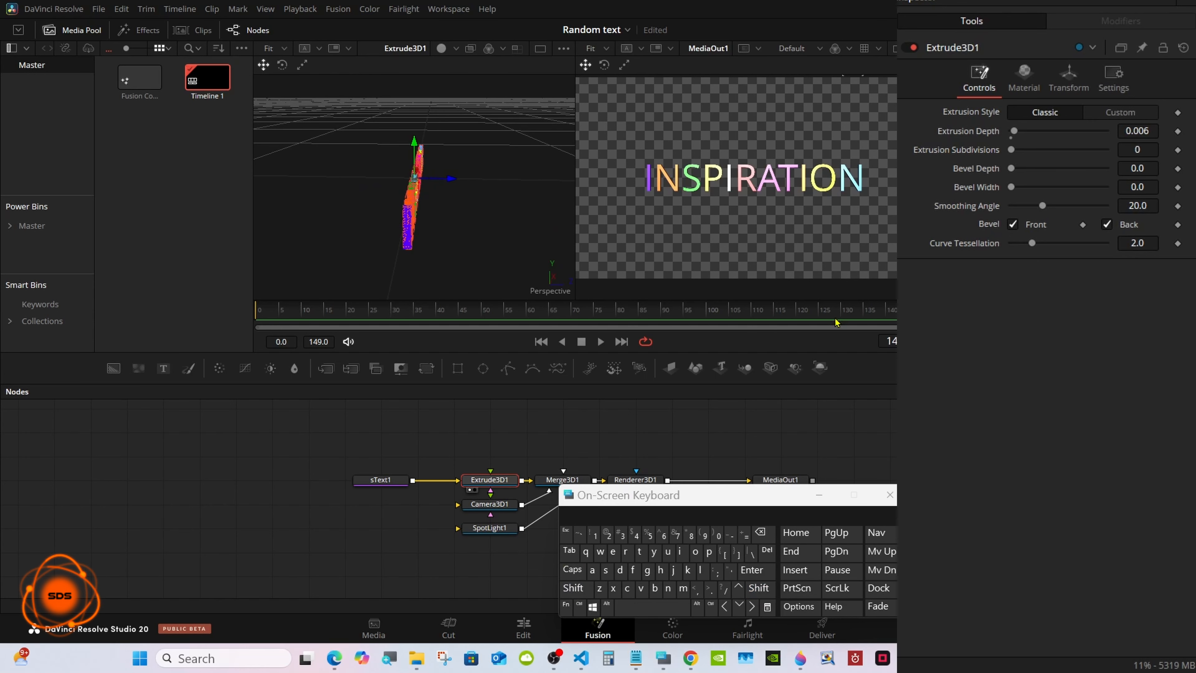
Try an extrusion depth of 0.008 on Extrude3D1.
left_click(1125, 128)
left_click(760, 532)
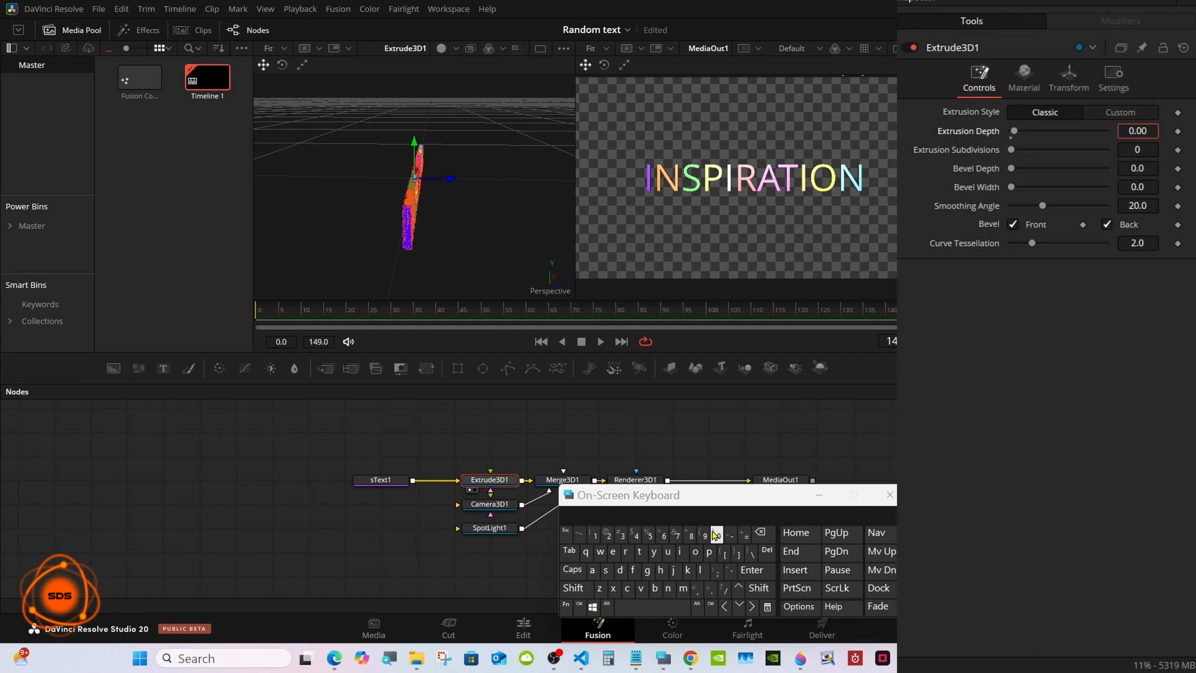
left_click(690, 535)
left_click(752, 570)
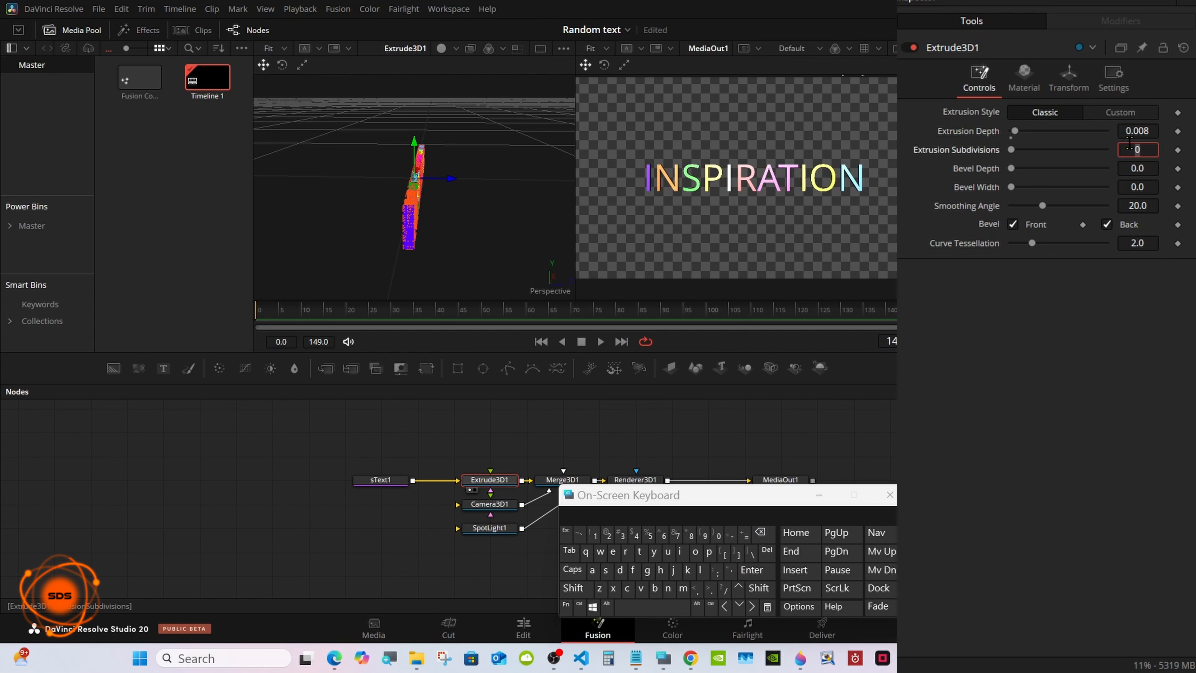
Set the extrusion depth of Extrude3D1 to 0.01.
left_click(1135, 131)
left_click(760, 532)
left_click(760, 533)
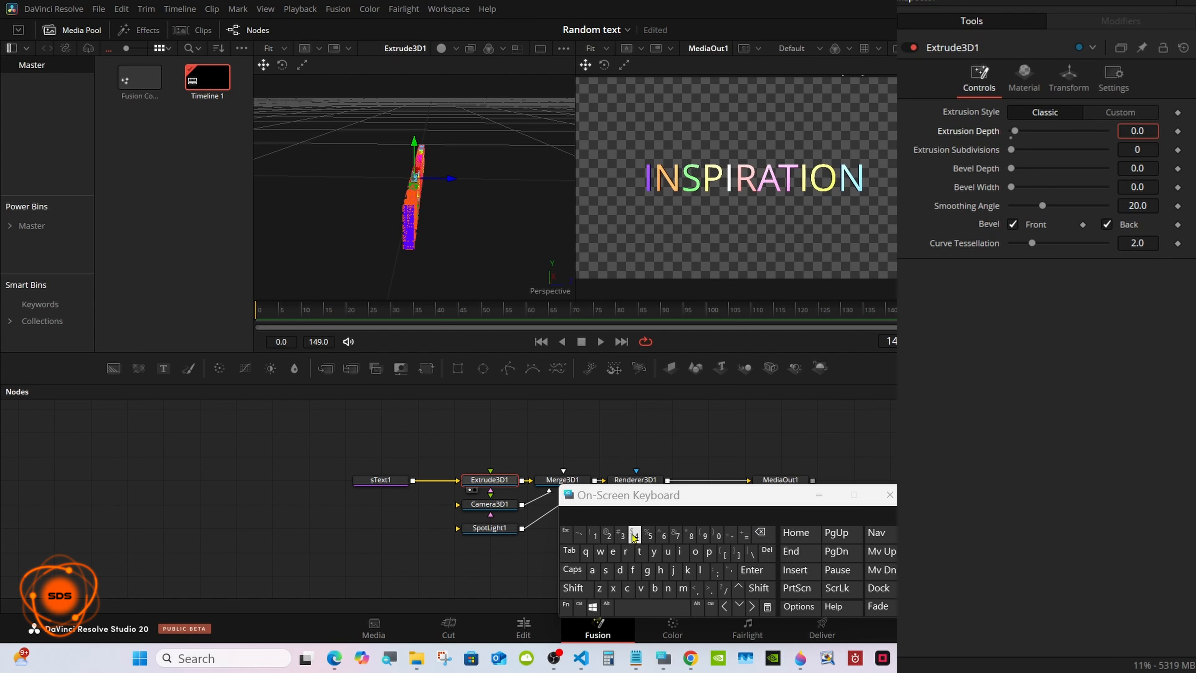
left_click(595, 535)
left_click(752, 570)
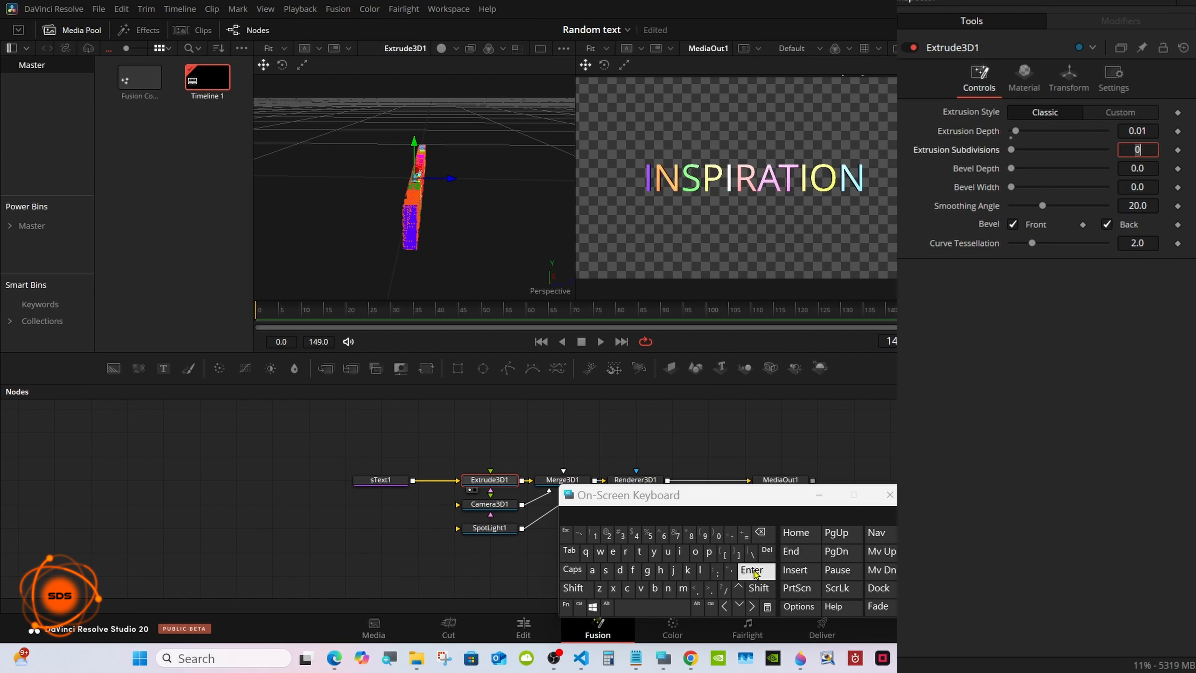
Give Extrude3D1 10 extrusion subdivisions, a smoothing angle of 60 and the Custom extrusion style.
left_click_drag(1011, 149, 1114, 157)
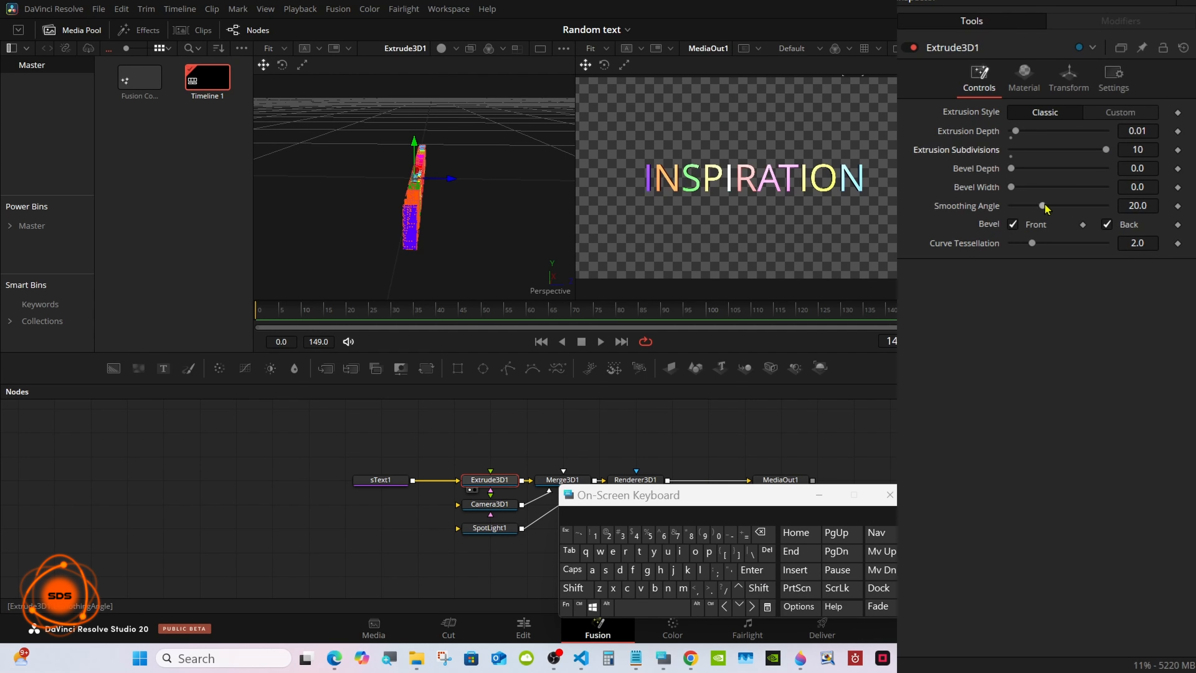
left_click_drag(1042, 206, 1121, 203)
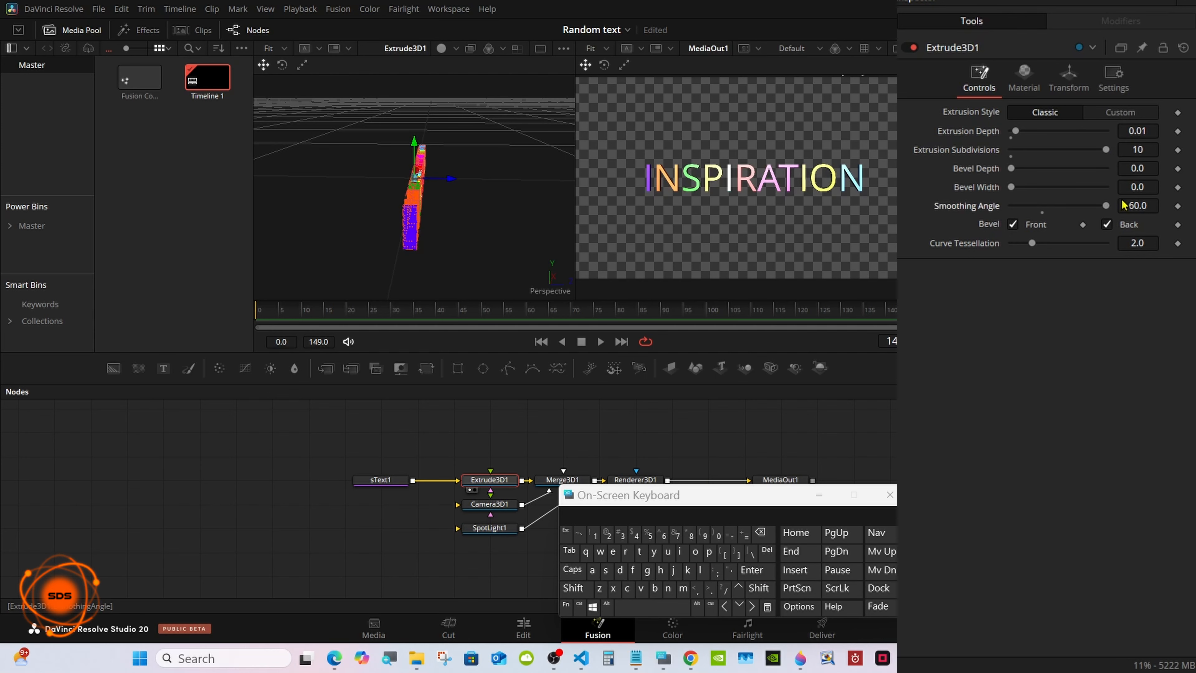
left_click(1120, 113)
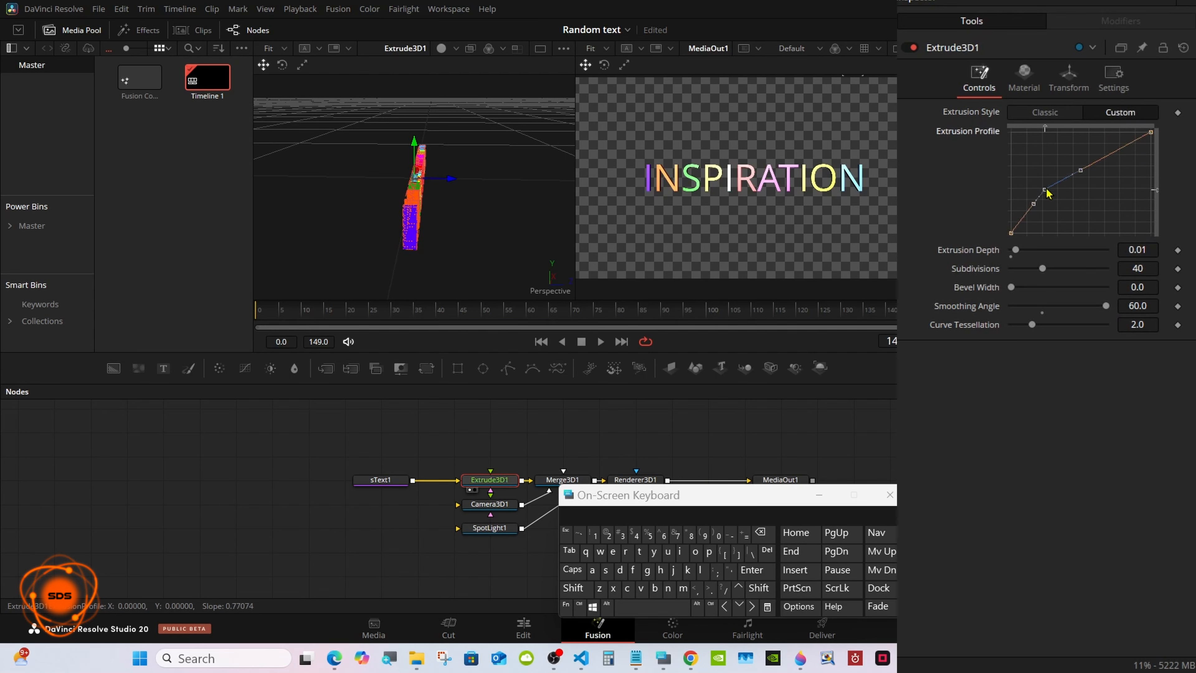
left_click_drag(1046, 190, 1038, 134)
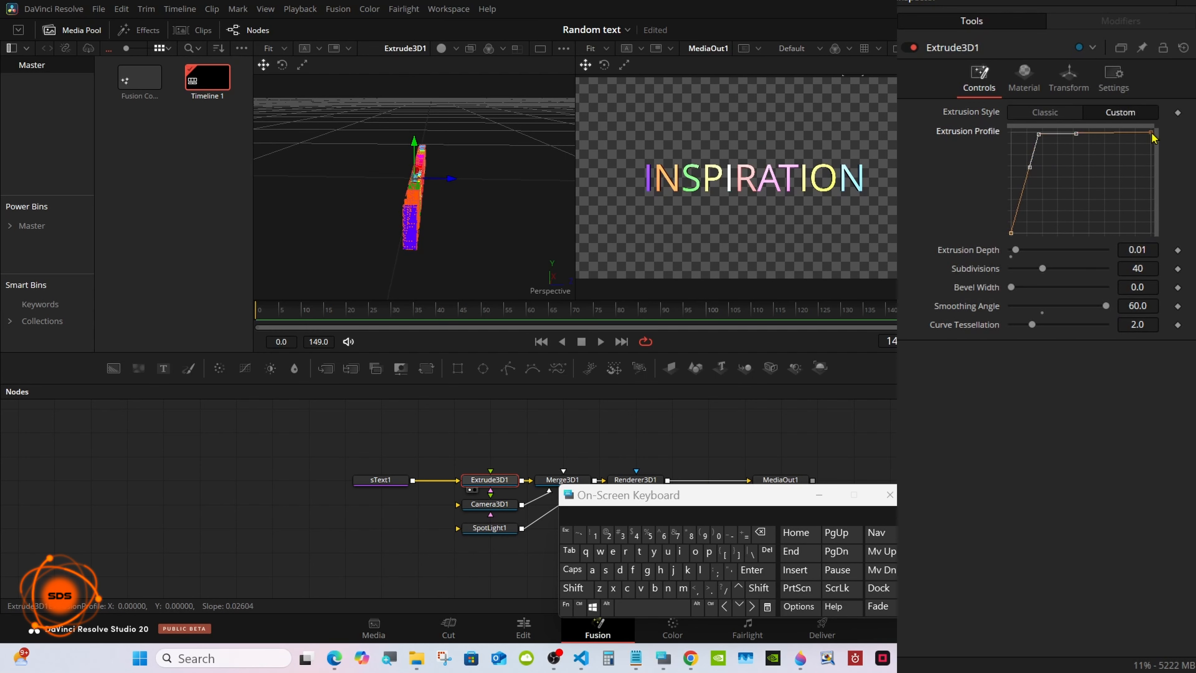
left_click_drag(1152, 136, 1155, 238)
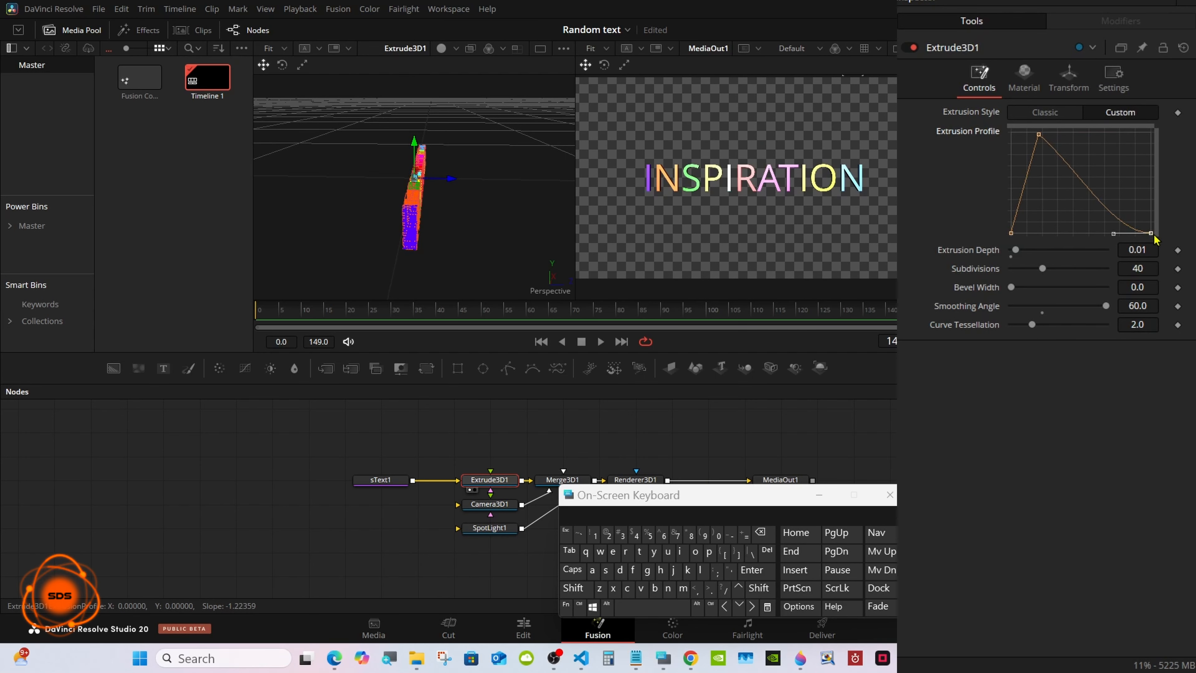
right_click(1046, 204)
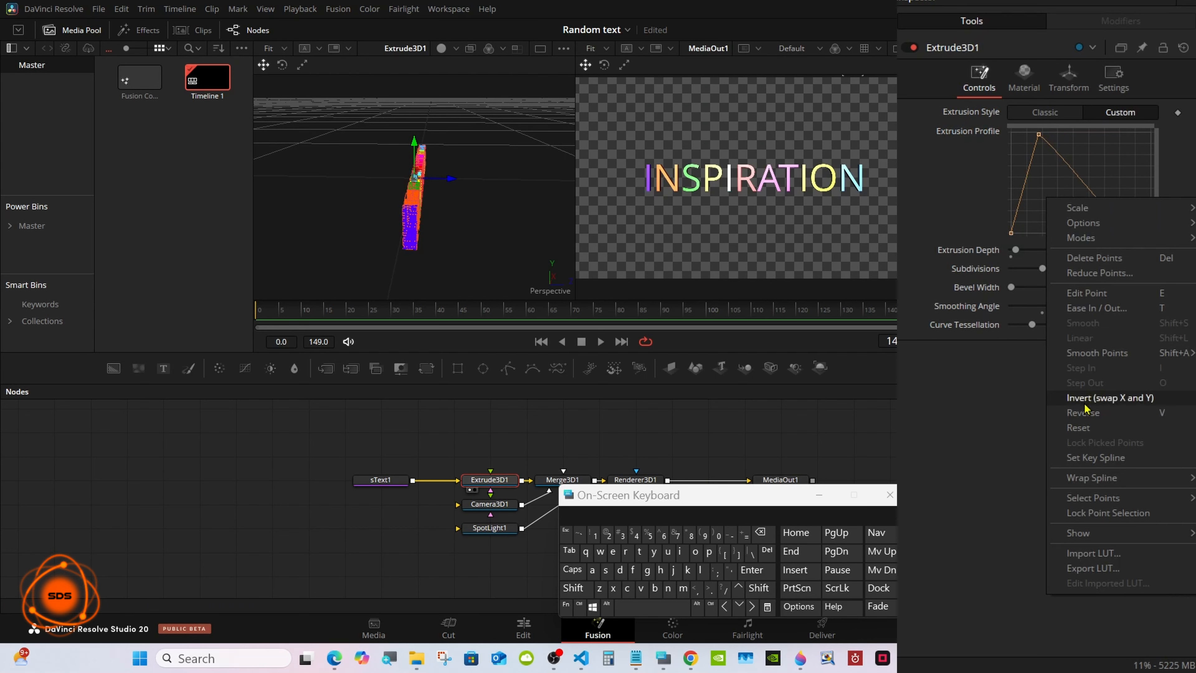
left_click(1091, 429)
Shape the custom extrusion profile as a trapezoid with two points near the top and both ends low.
left_click_drag(1042, 209, 1042, 136)
left_click_drag(1151, 133, 1120, 140)
left_click(1021, 200)
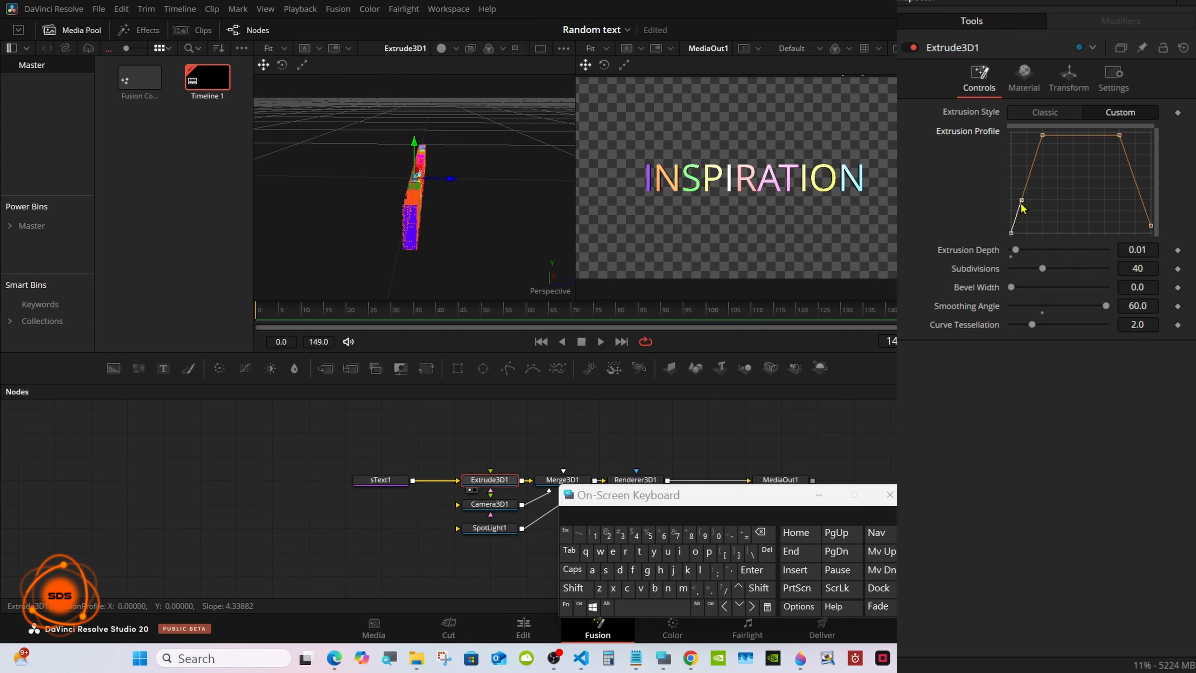
left_click_drag(1022, 200, 1160, 230)
Flatten the extrusion profile's two top points and stretch their outer handles to the graph edges for rounded shoulders.
key("f")
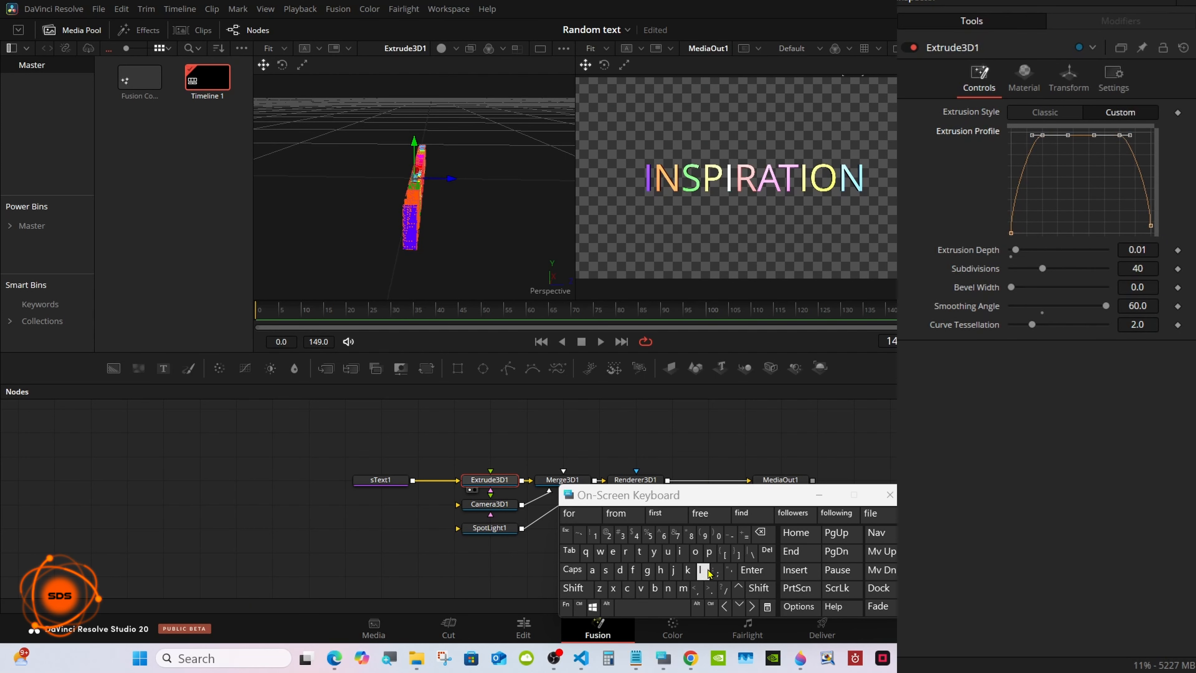
left_click_drag(1032, 135, 1011, 136)
left_click_drag(1130, 136, 1160, 142)
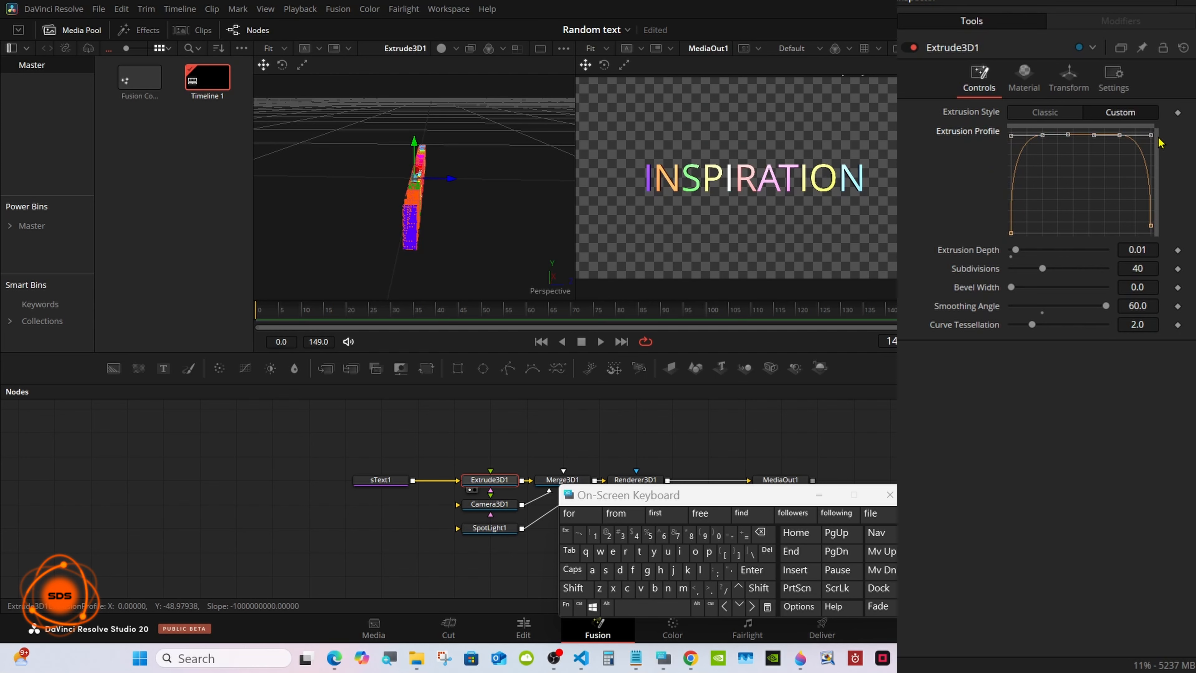
Add a Follower modifier to the INSPIRATION text inside sText1's Character Level Styling modifier.
left_click_drag(633, 499, 792, 483)
left_click(395, 479)
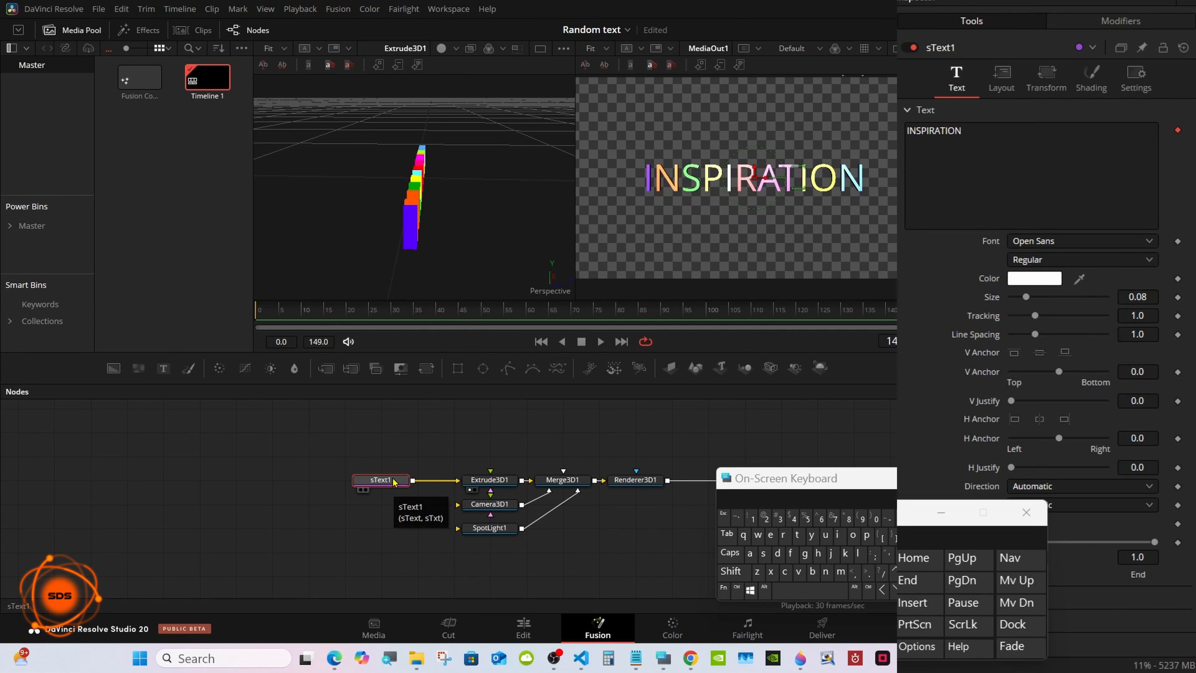
left_click(1121, 21)
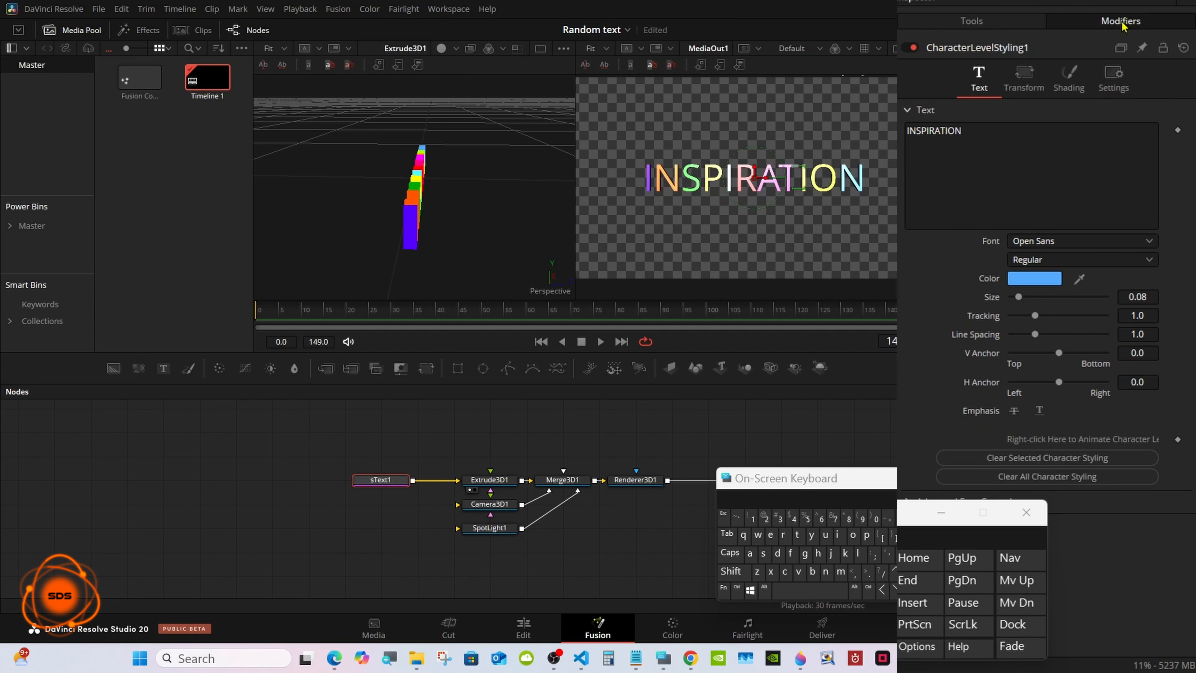
left_click_drag(883, 480, 770, 493)
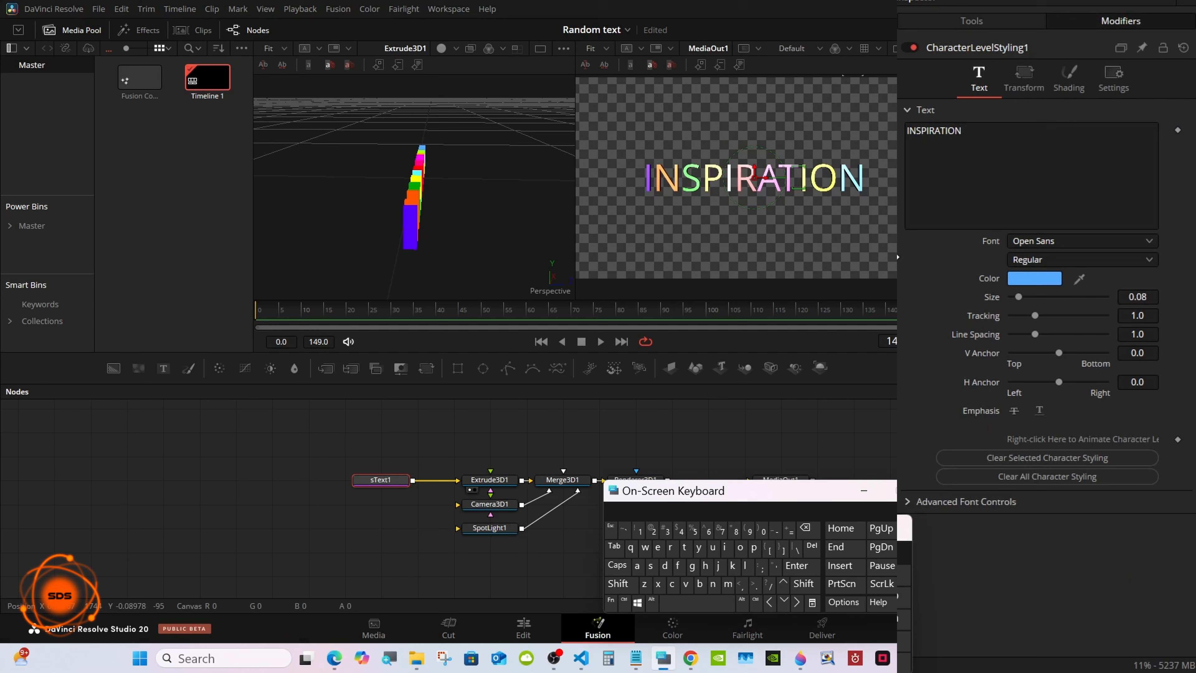
right_click(1010, 169)
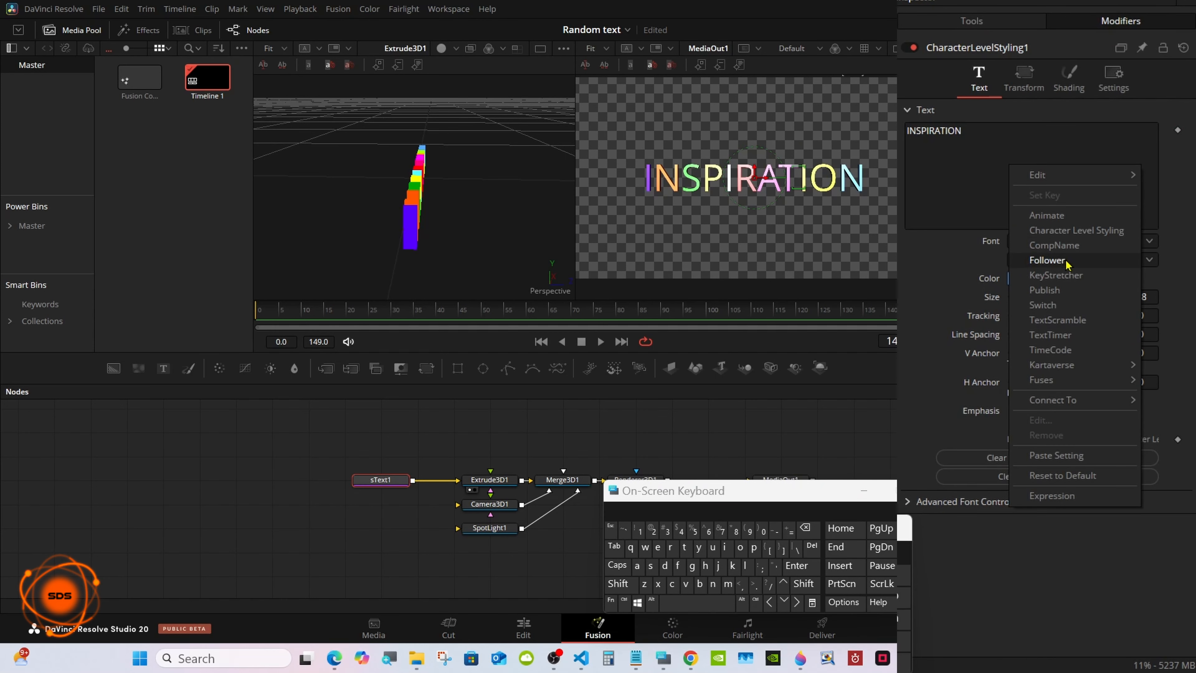
left_click(1047, 260)
Add a Shake modifier to the Y size in the Follower1 shading properties.
left_click(1091, 103)
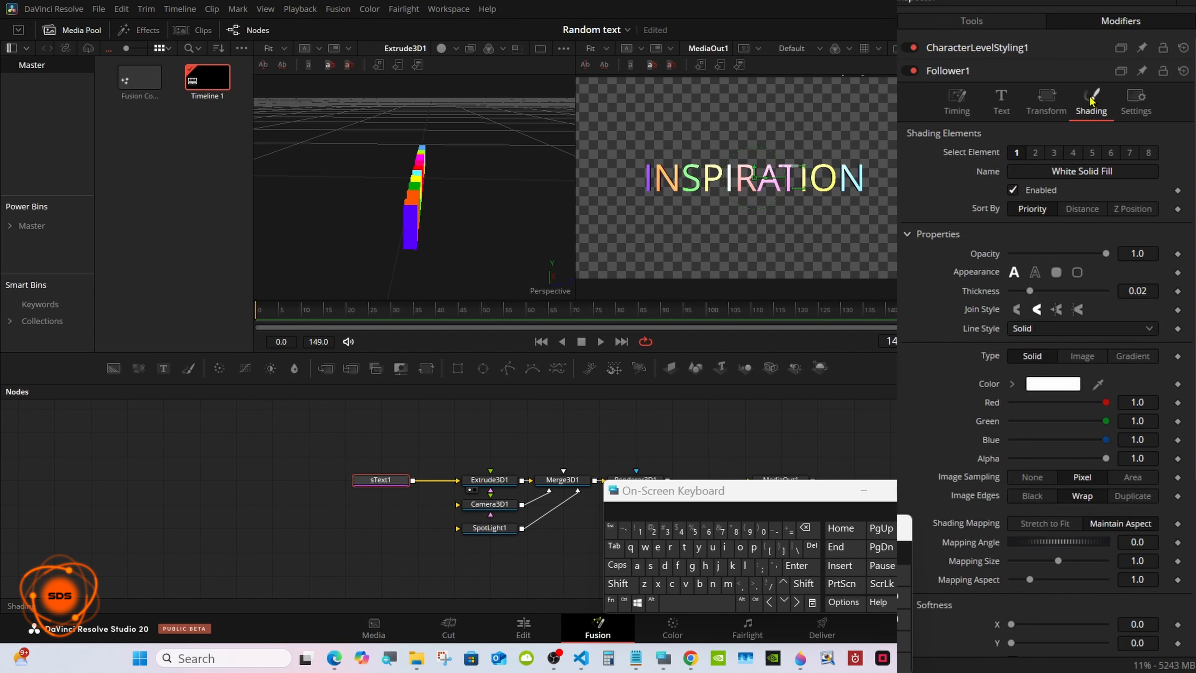
scroll(1036, 339, "down", 5)
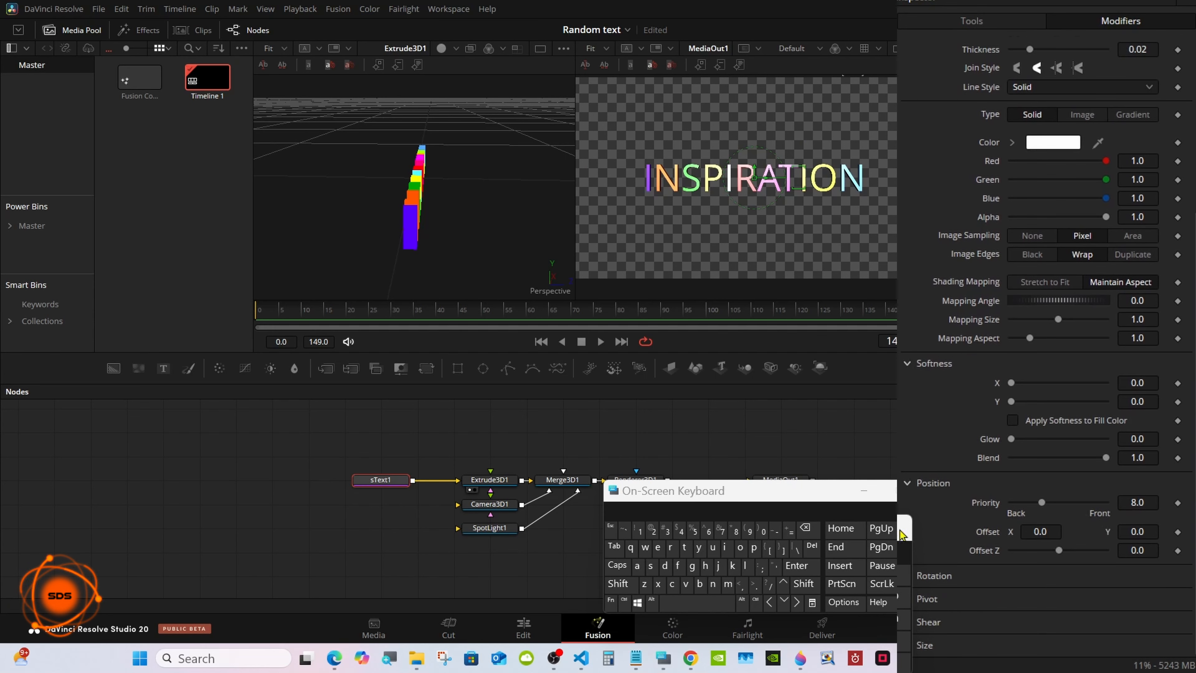
left_click_drag(643, 500, 492, 507)
left_click(908, 645)
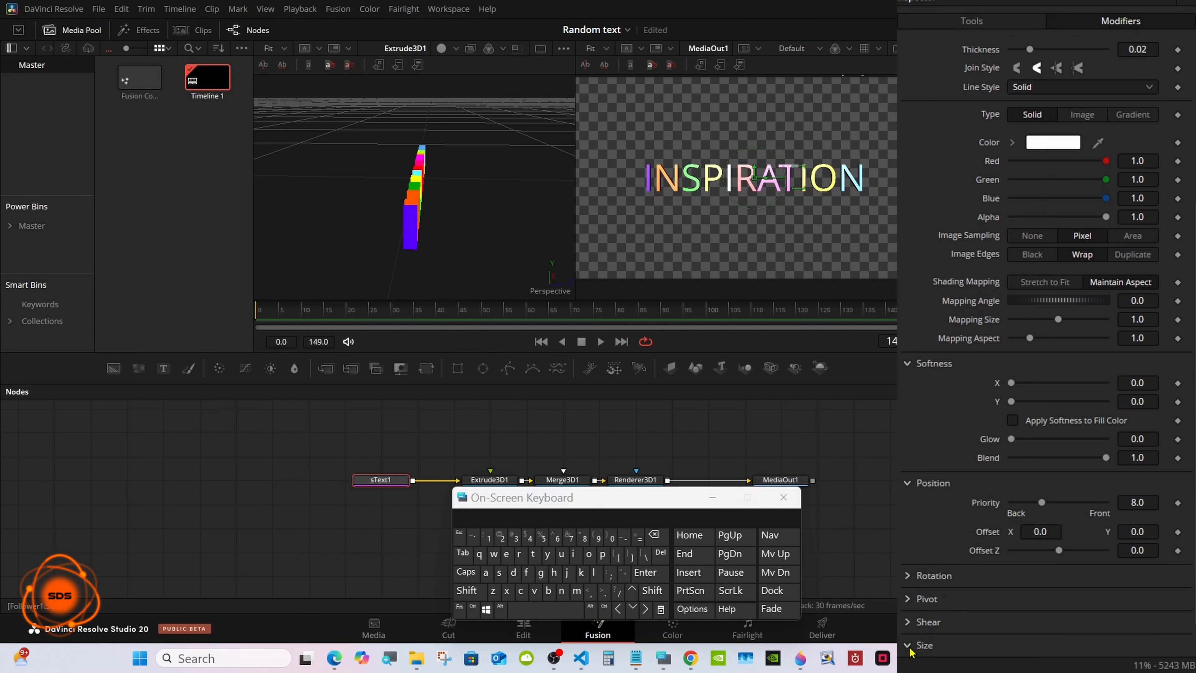
scroll(1136, 595, "down", 1)
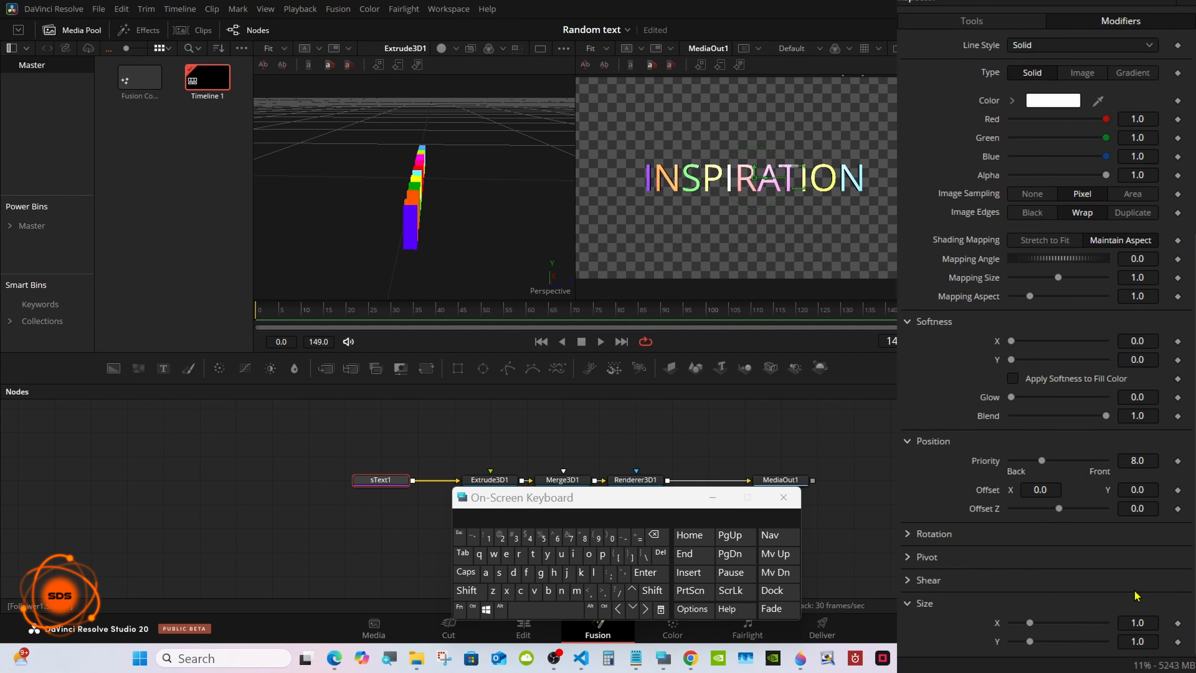
right_click(999, 644)
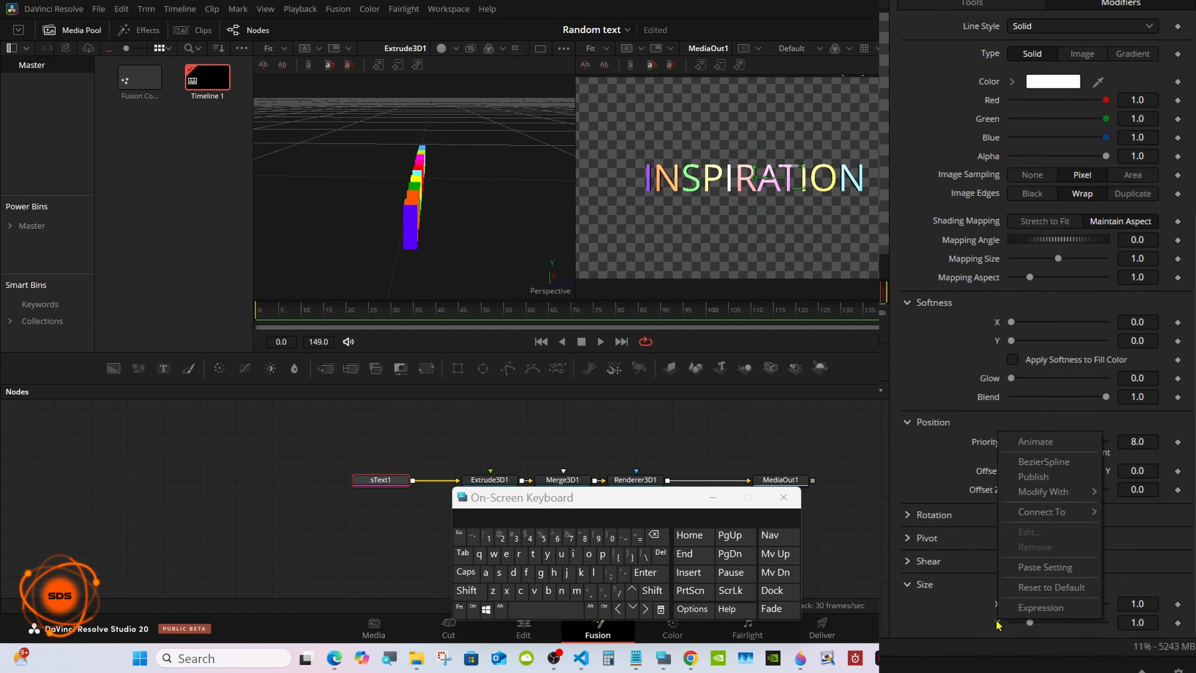
mouse_move(1030, 480)
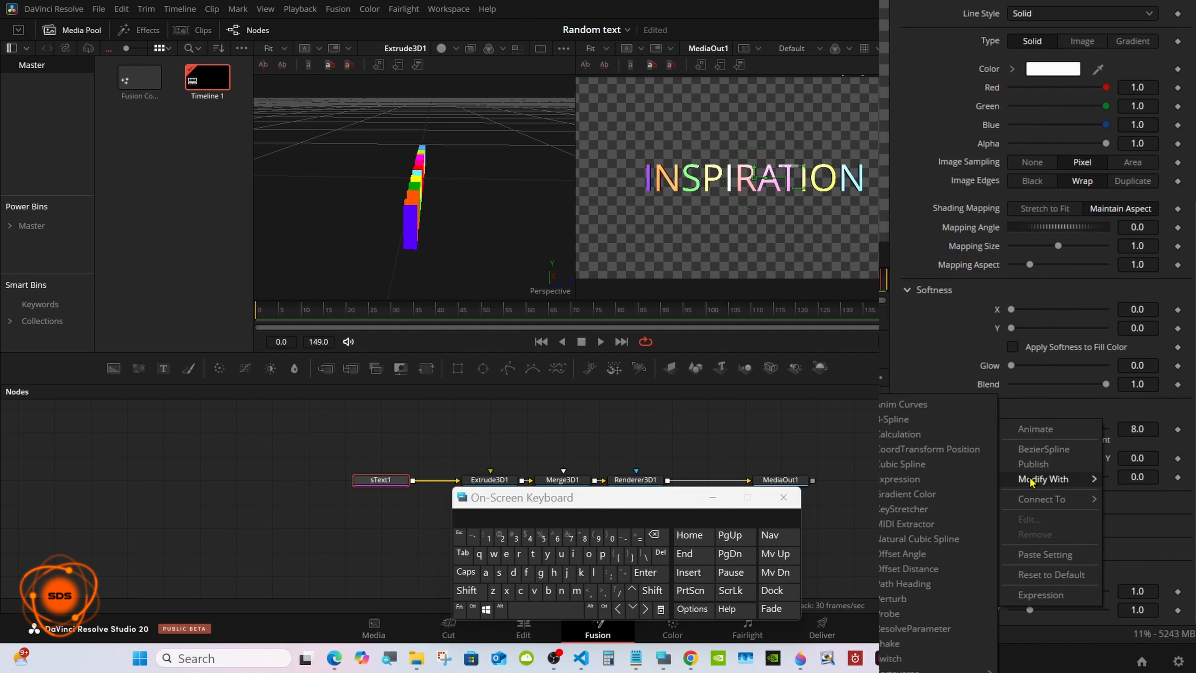
left_click(897, 644)
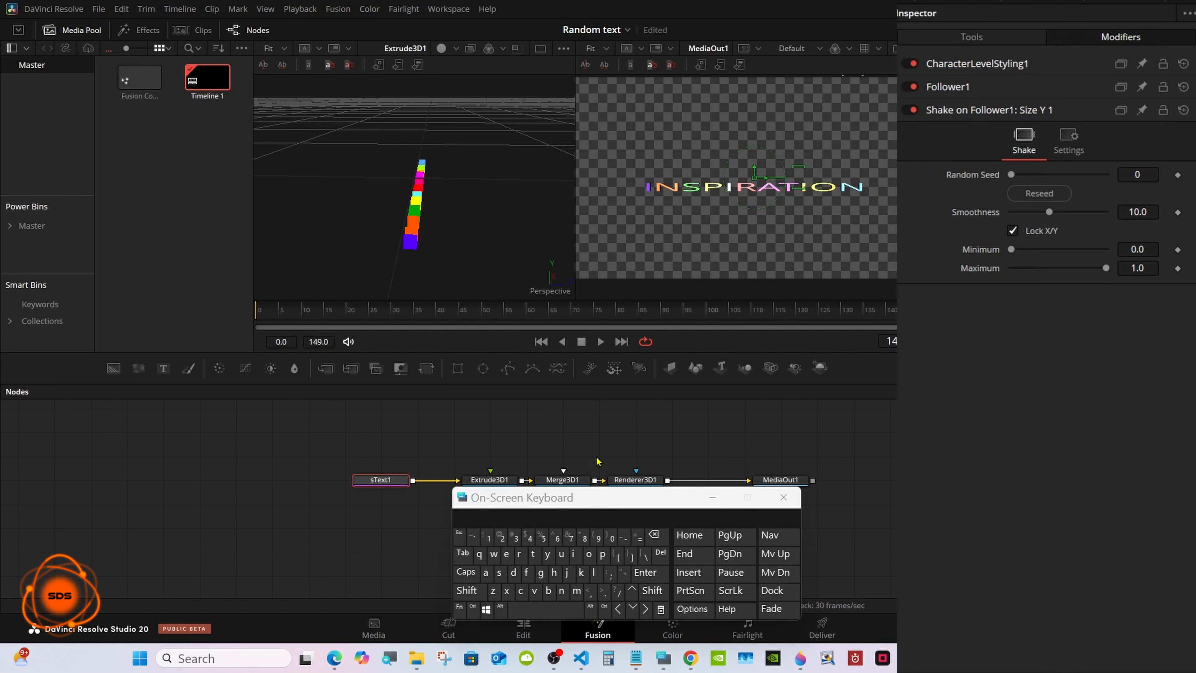
Set the maximum of the Shake modifier on the Follower's Size Y to 2.0.
left_click_drag(581, 498, 949, 357)
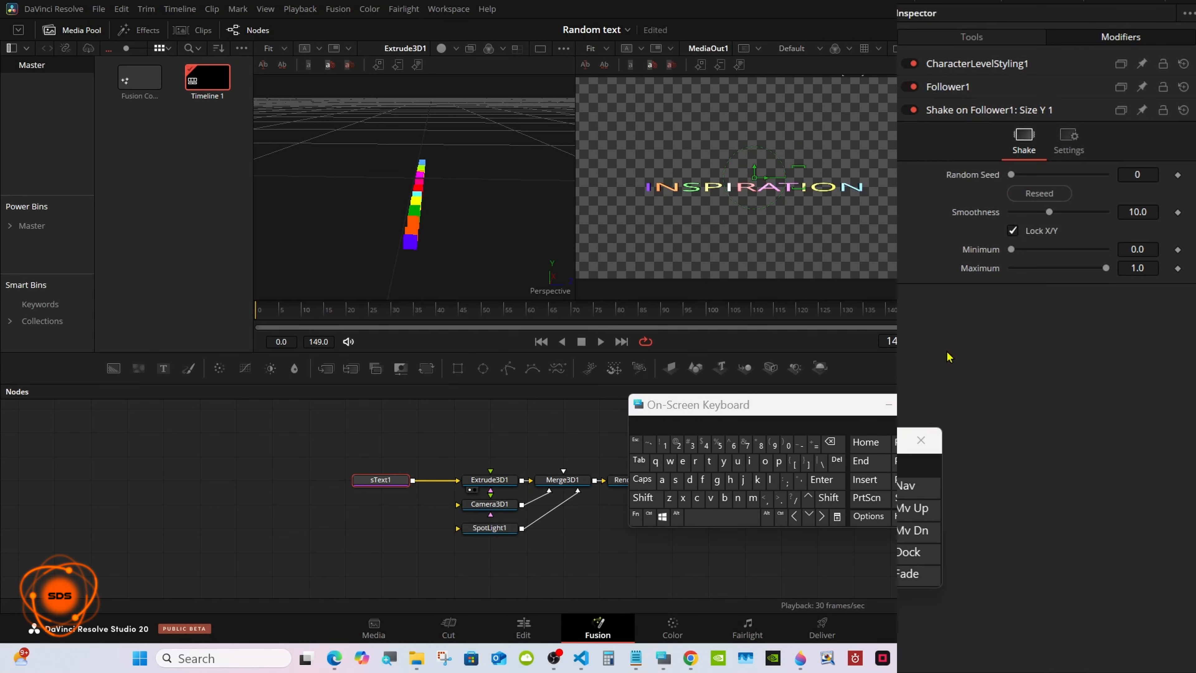
left_click(1145, 268)
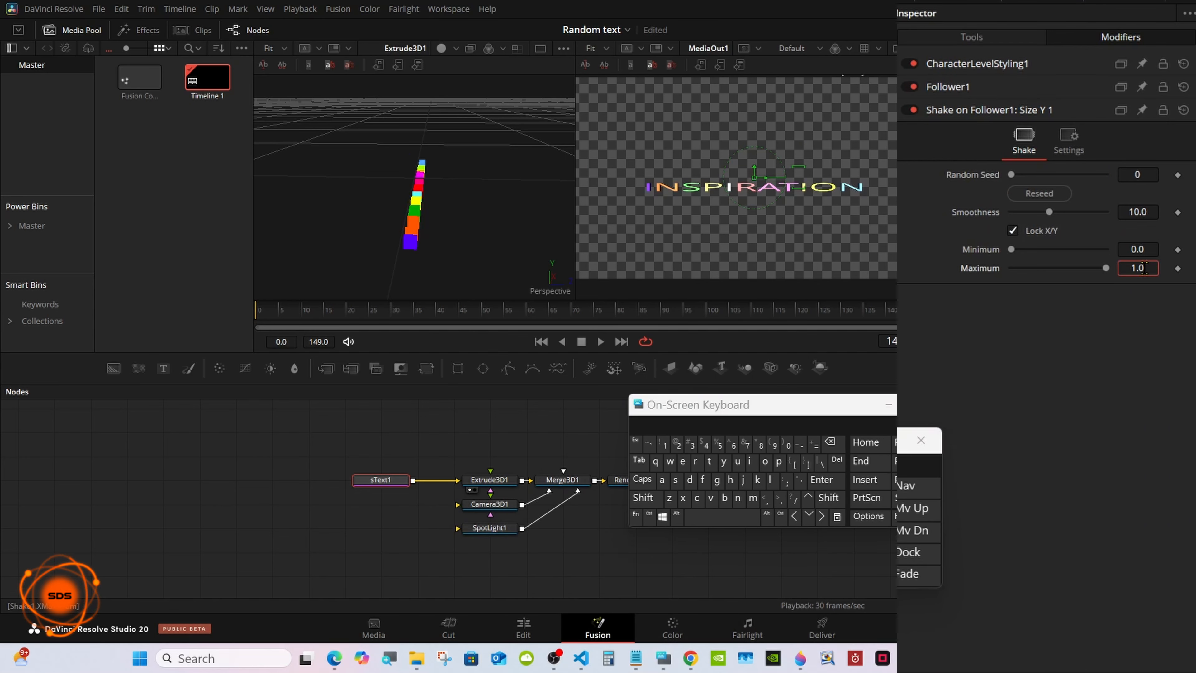
left_click(830, 442)
left_click(830, 442)
left_click(830, 442)
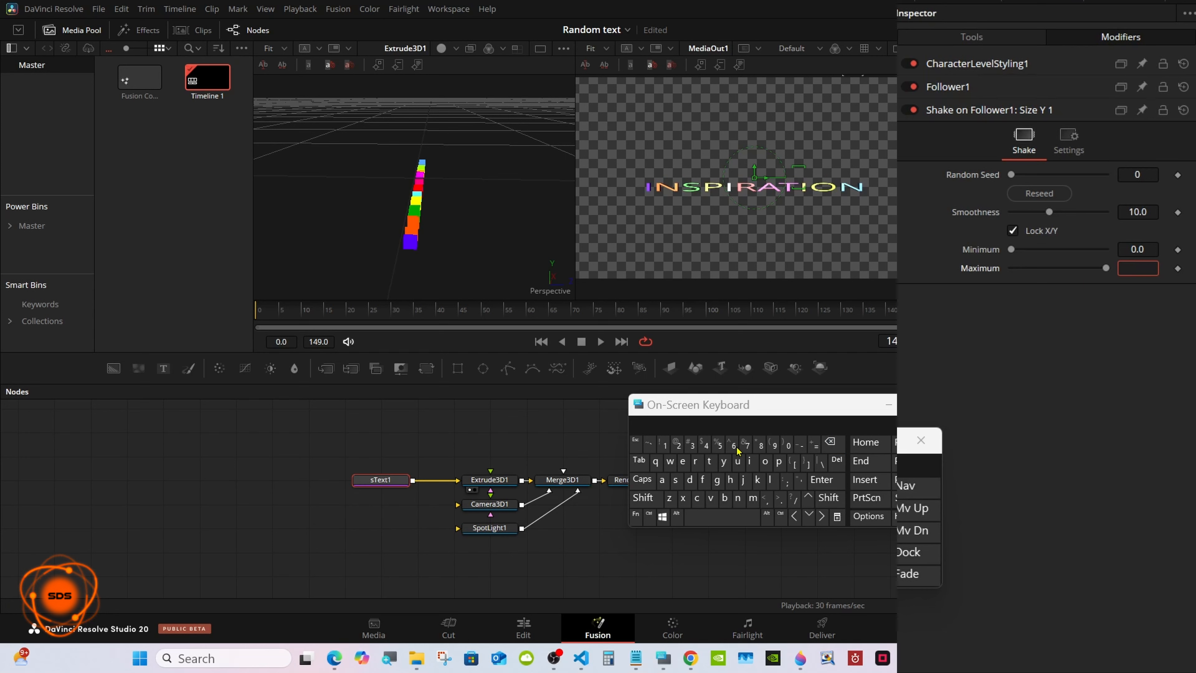
left_click(677, 445)
left_click(822, 479)
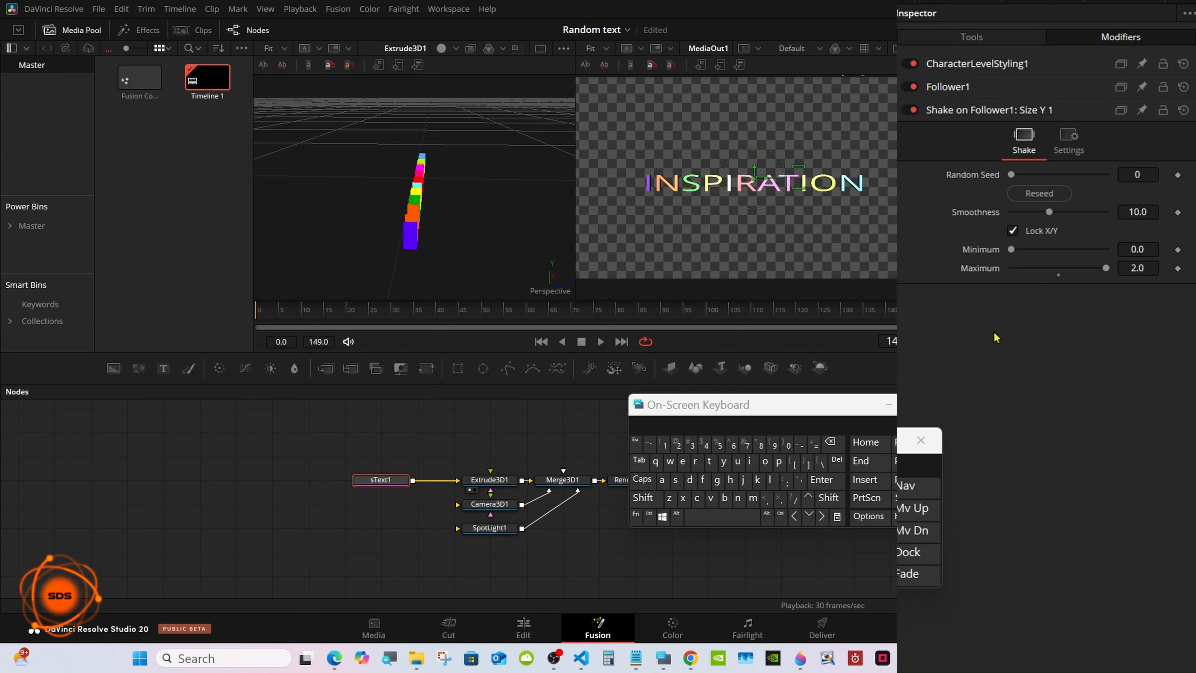
Set the Follower1 timing order to Random But One by One.
left_click(990, 89)
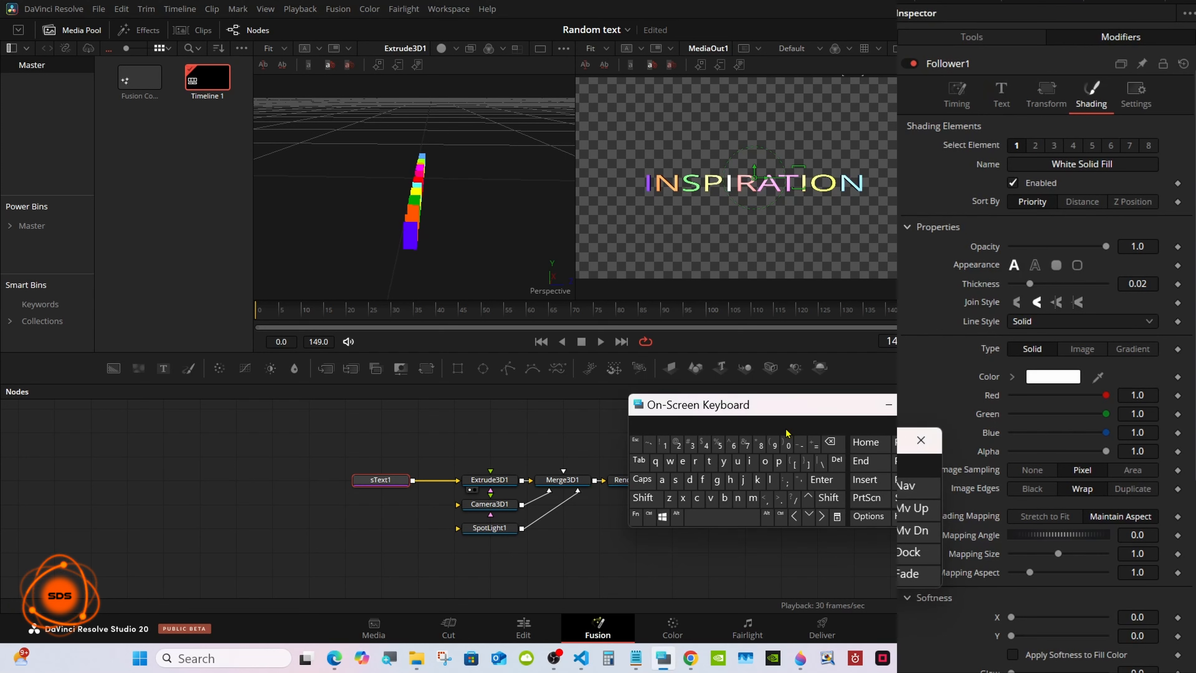
left_click_drag(801, 405, 711, 473)
left_click(969, 100)
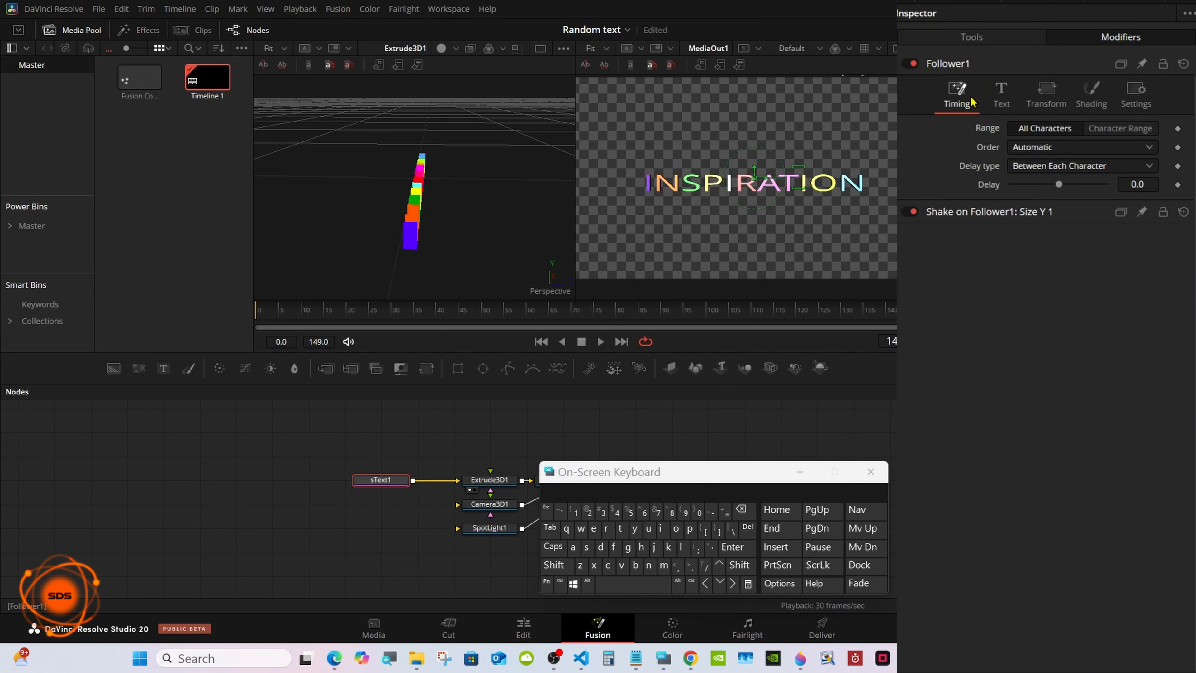
left_click(1043, 147)
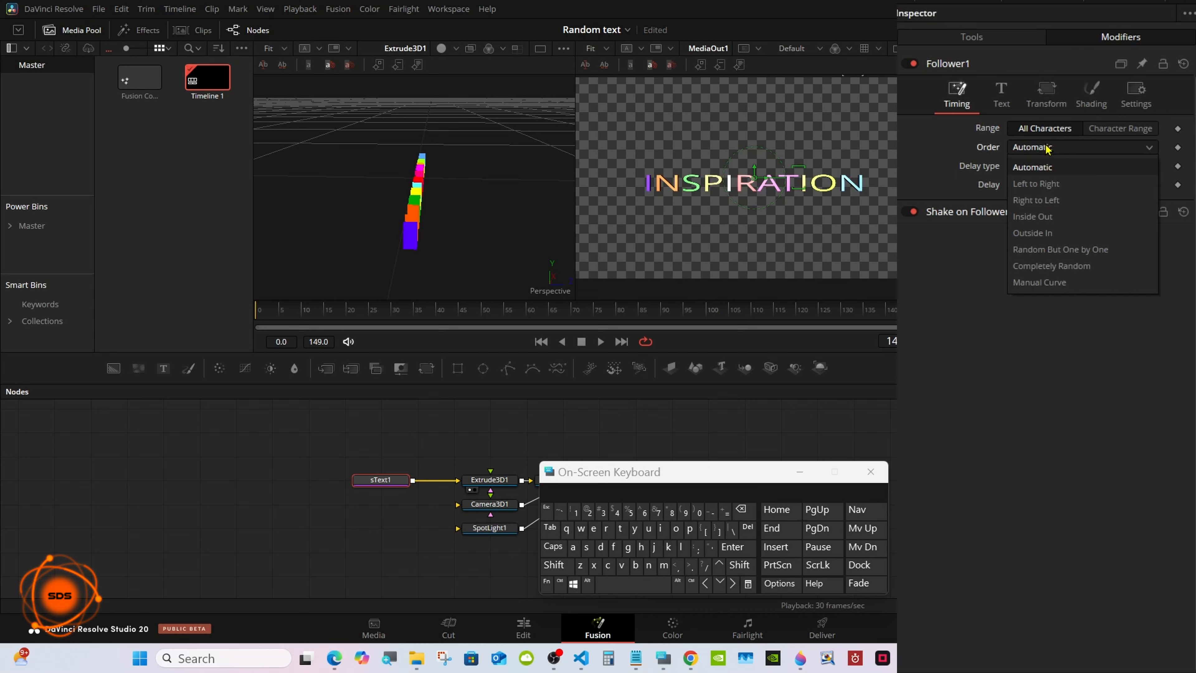
left_click(1043, 252)
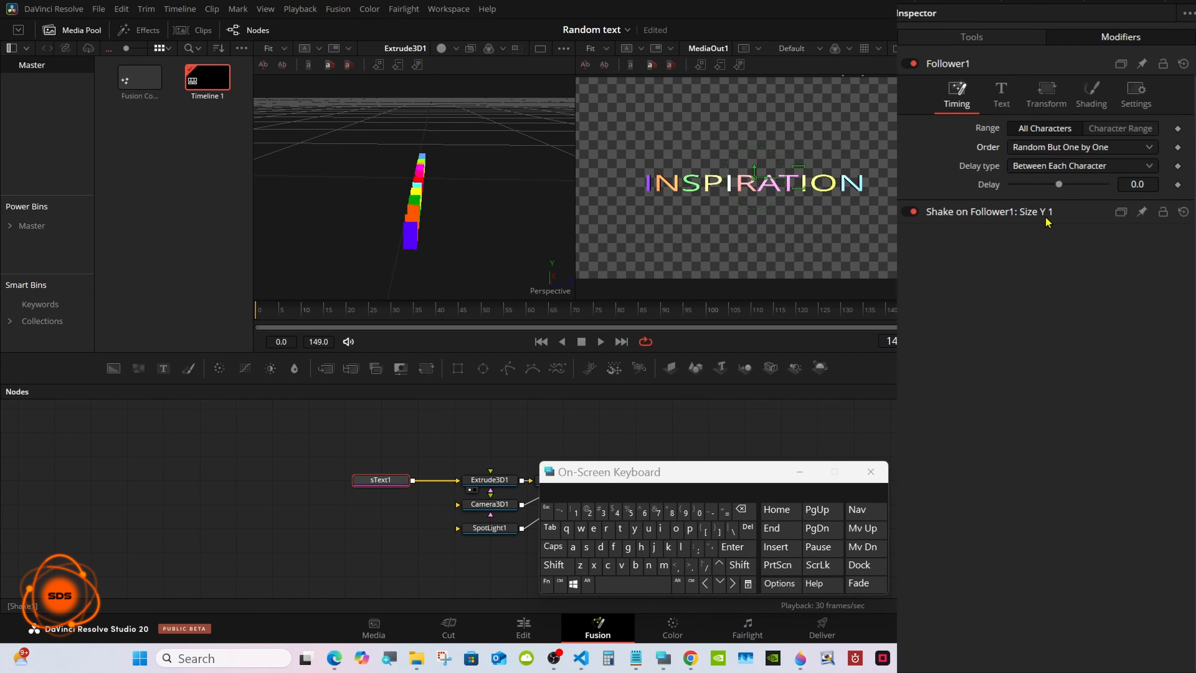
Set the Follower1 delay between each character to 0.3.
left_click(1135, 184)
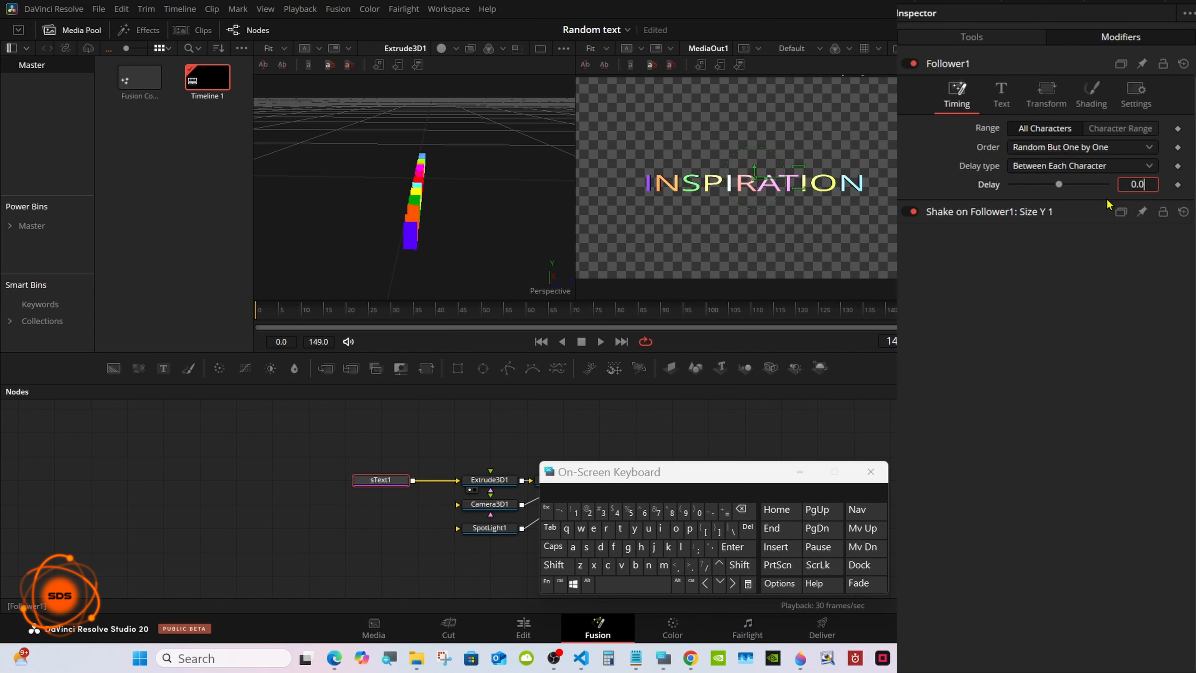
left_click(754, 506)
type("3")
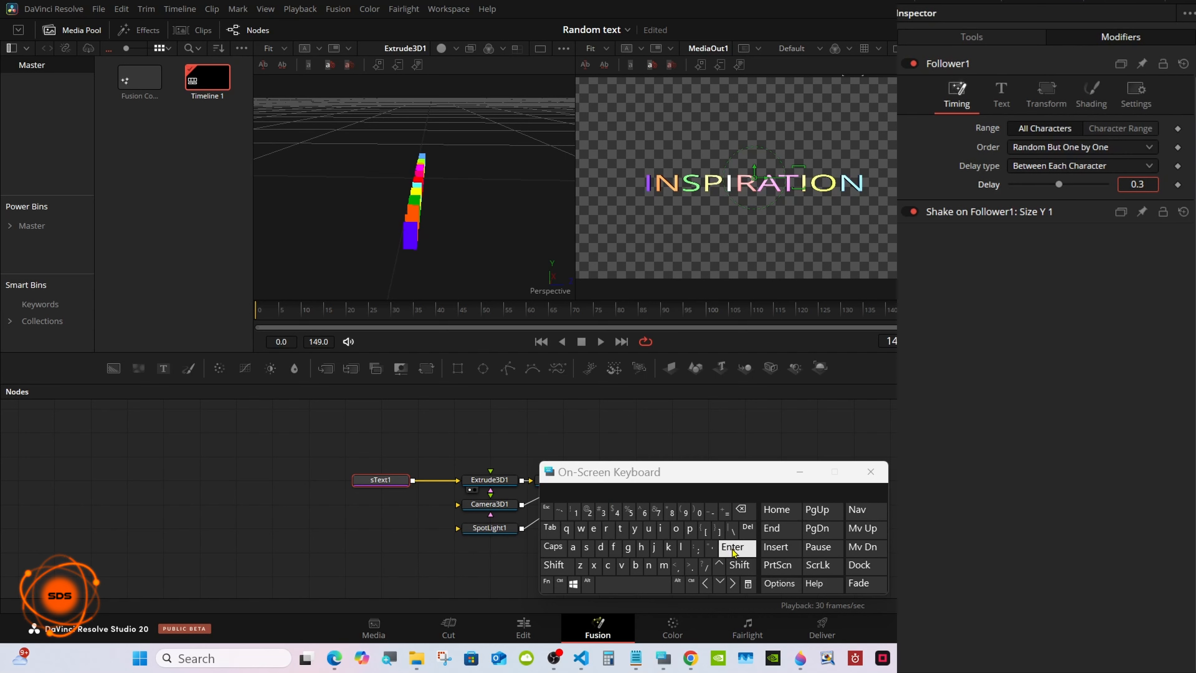
left_click(733, 547)
Play the animation and raise the Size Y Shake modifier's minimum to about 0.157.
left_click(601, 342)
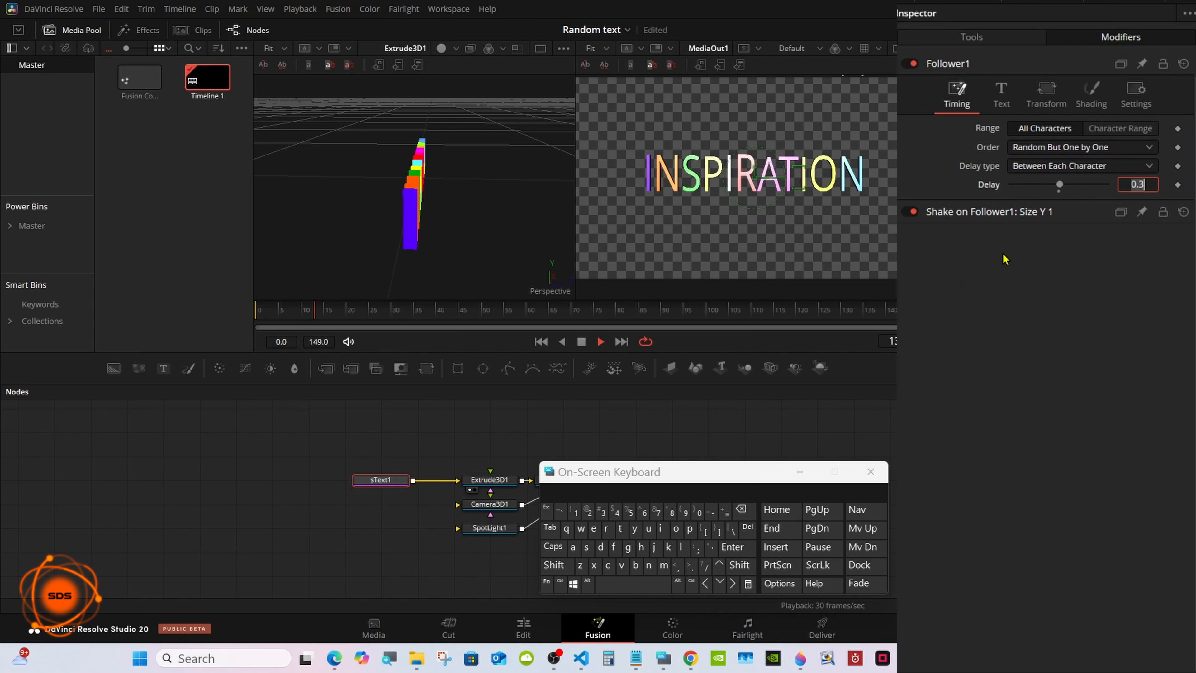
left_click(1007, 213)
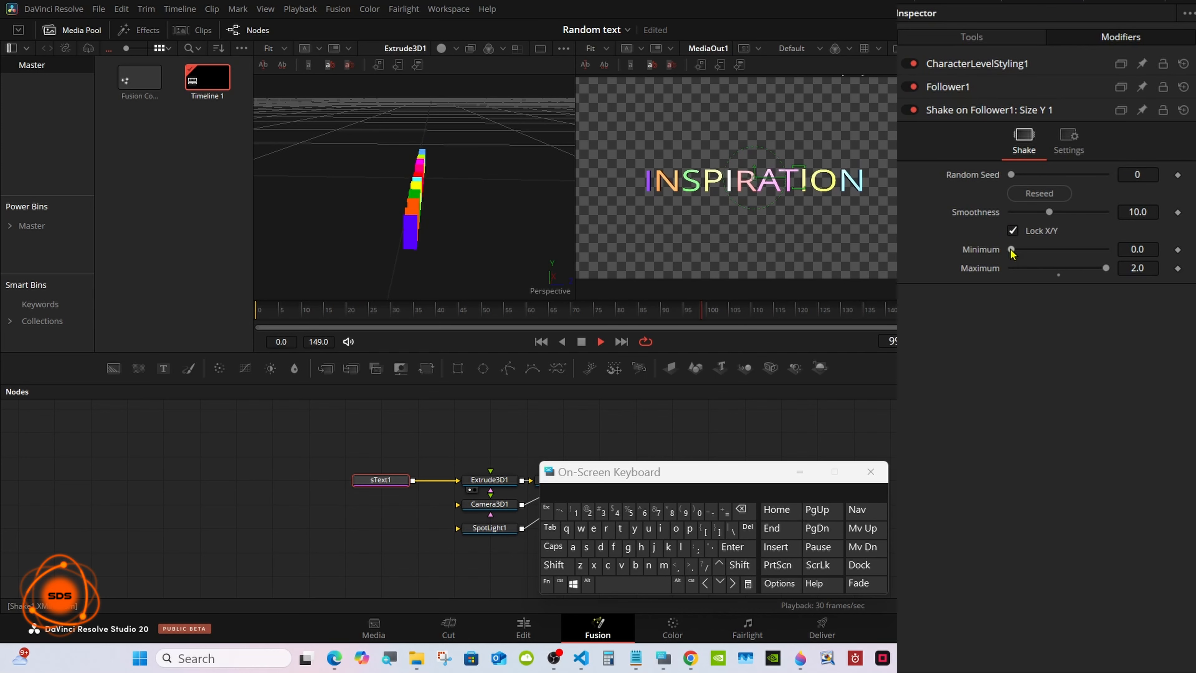
left_click_drag(1011, 252, 1028, 252)
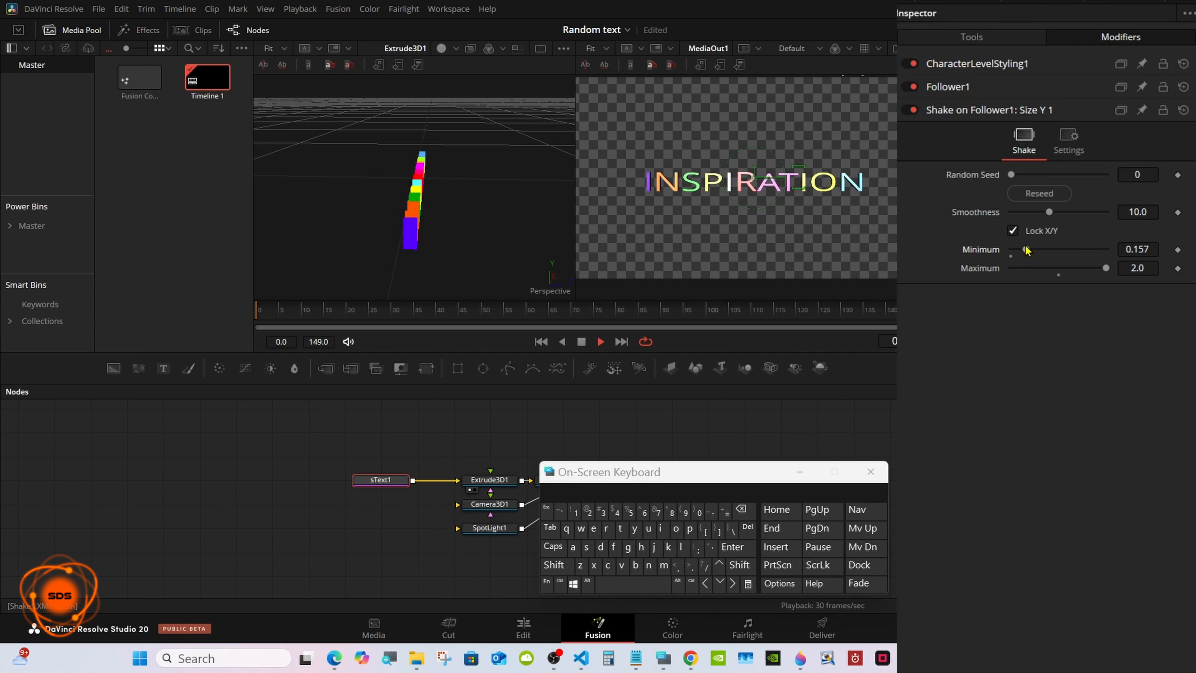
Increase the Follower1 delay between each character to 4.0.
left_click(982, 86)
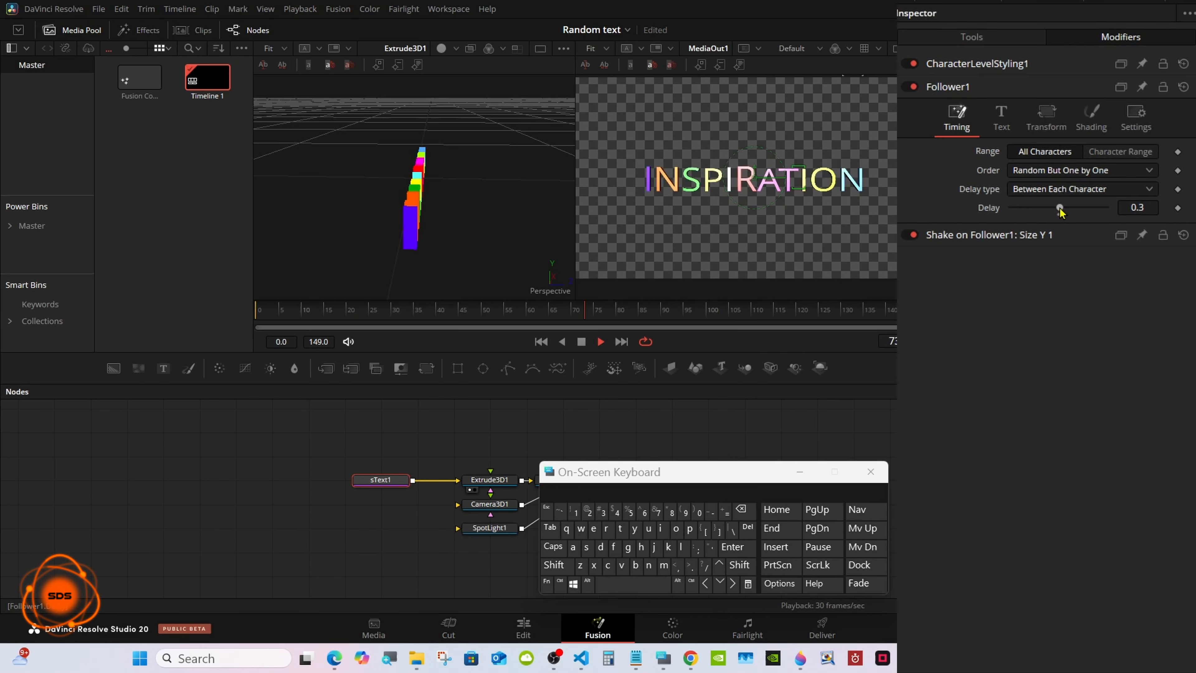
left_click_drag(1060, 209, 1067, 209)
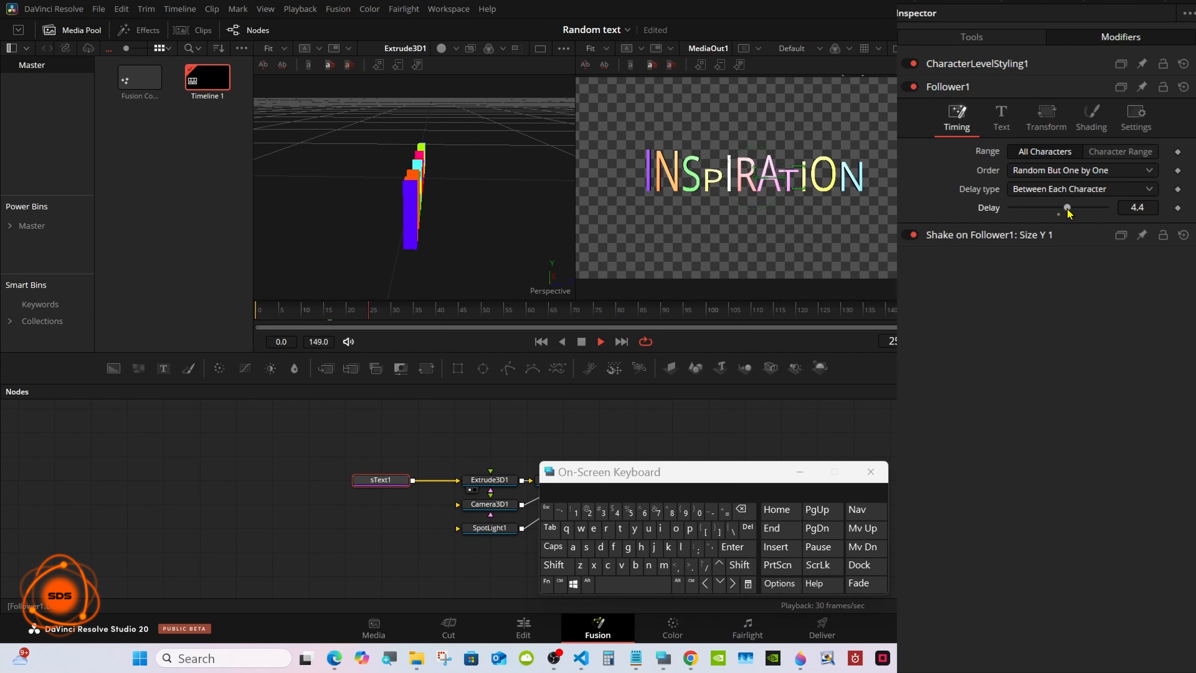
left_click(1145, 206)
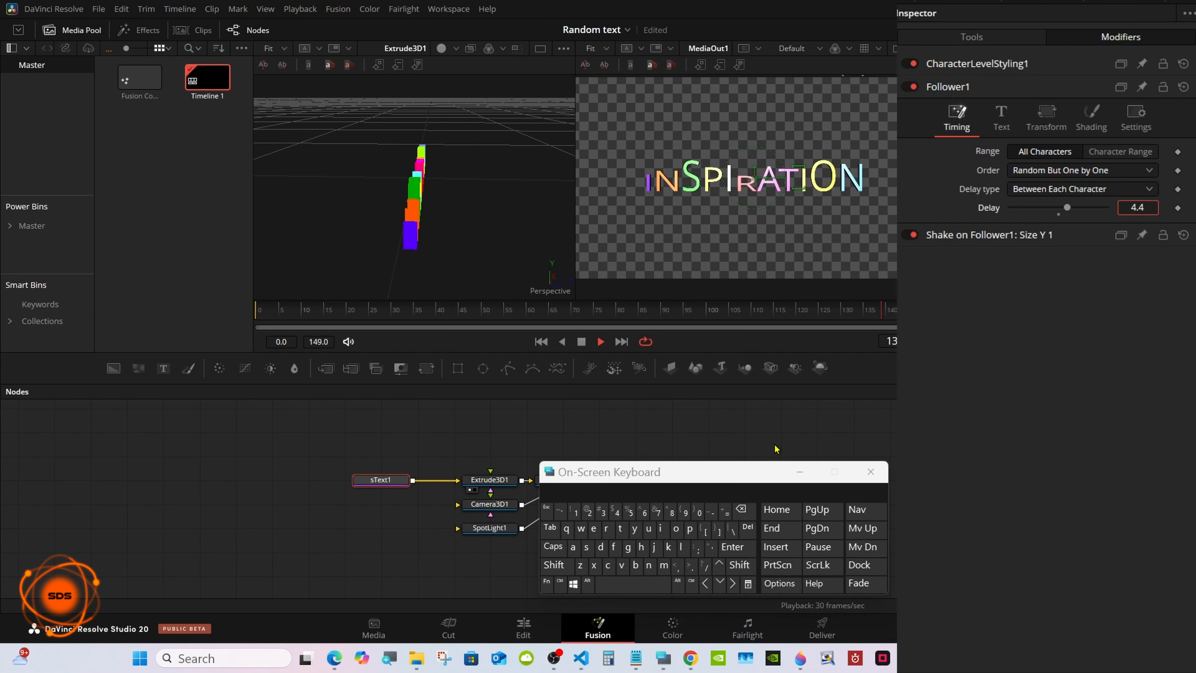
left_click(732, 546)
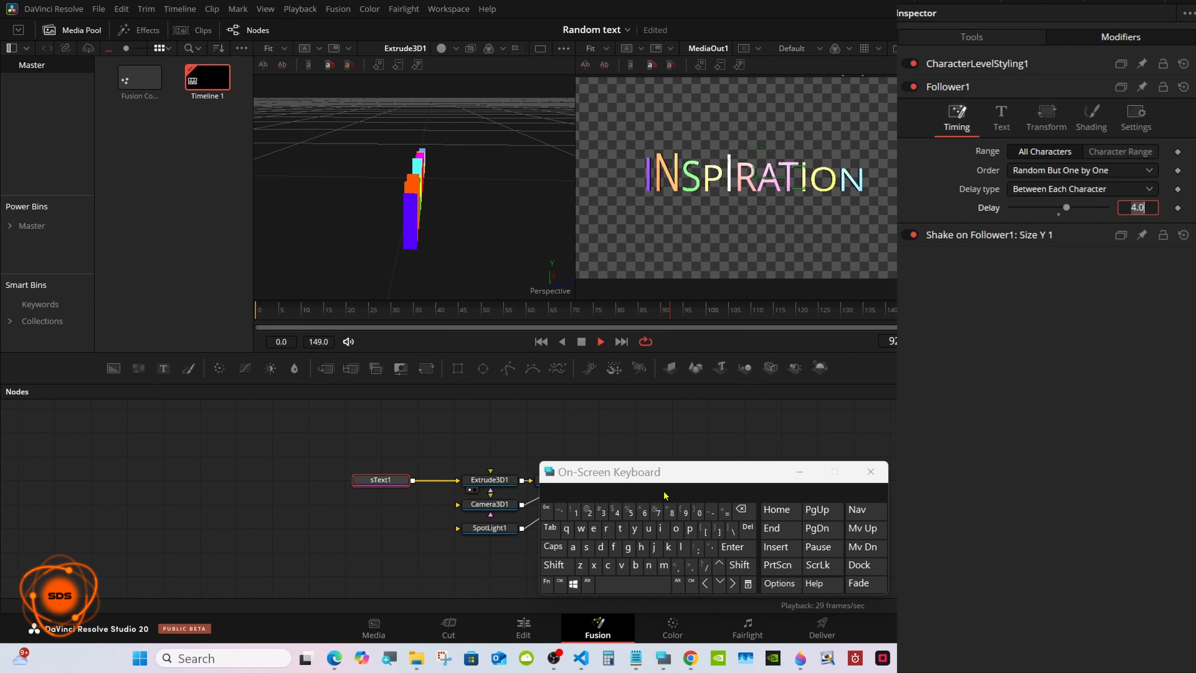
left_click_drag(702, 462, 793, 447)
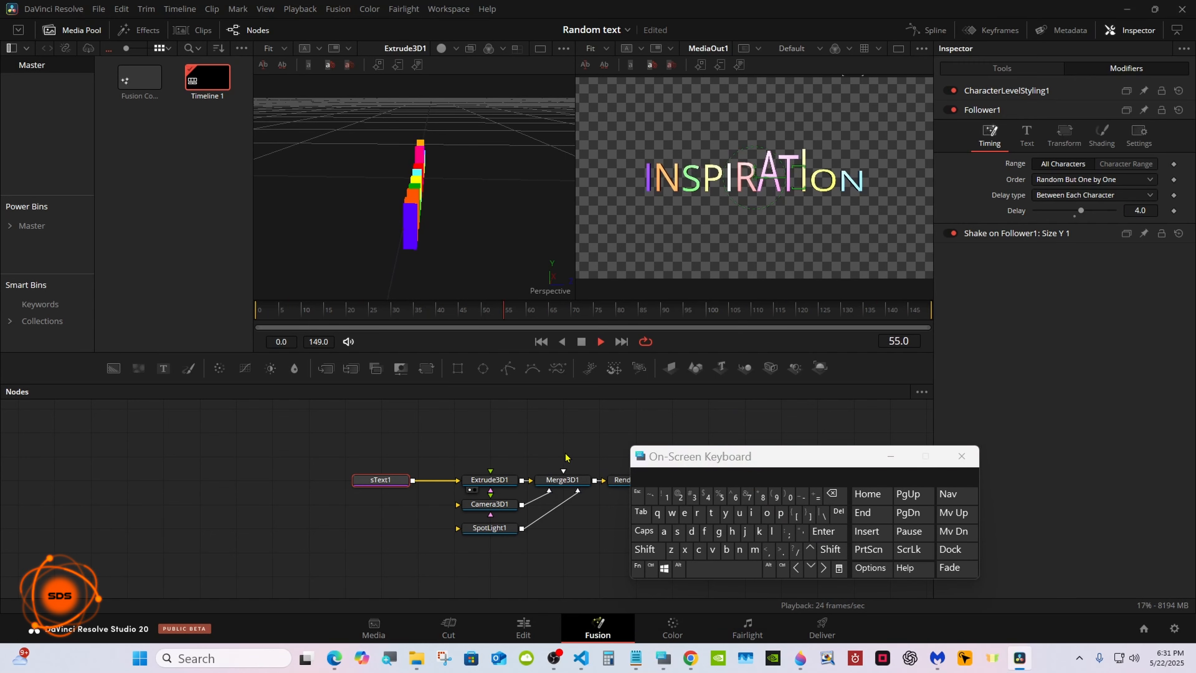
Select the Extrude3D1 node and turn off the checker underlay in the MediaOut1 viewer.
left_click(512, 482)
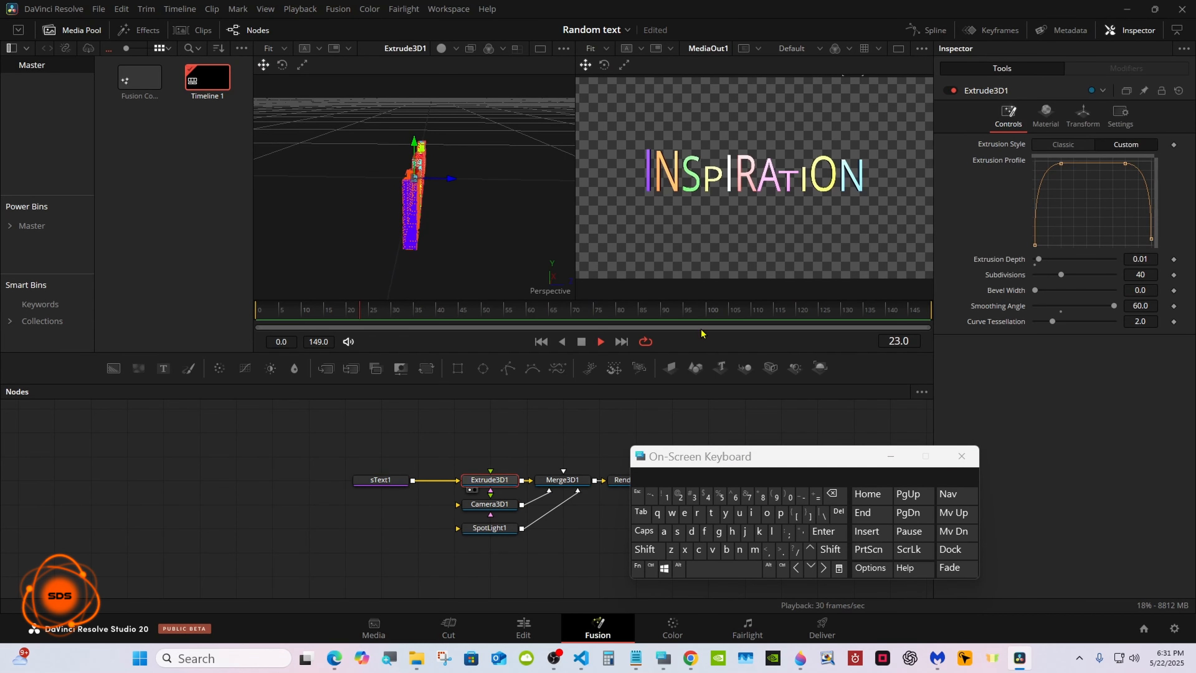
left_click(920, 49)
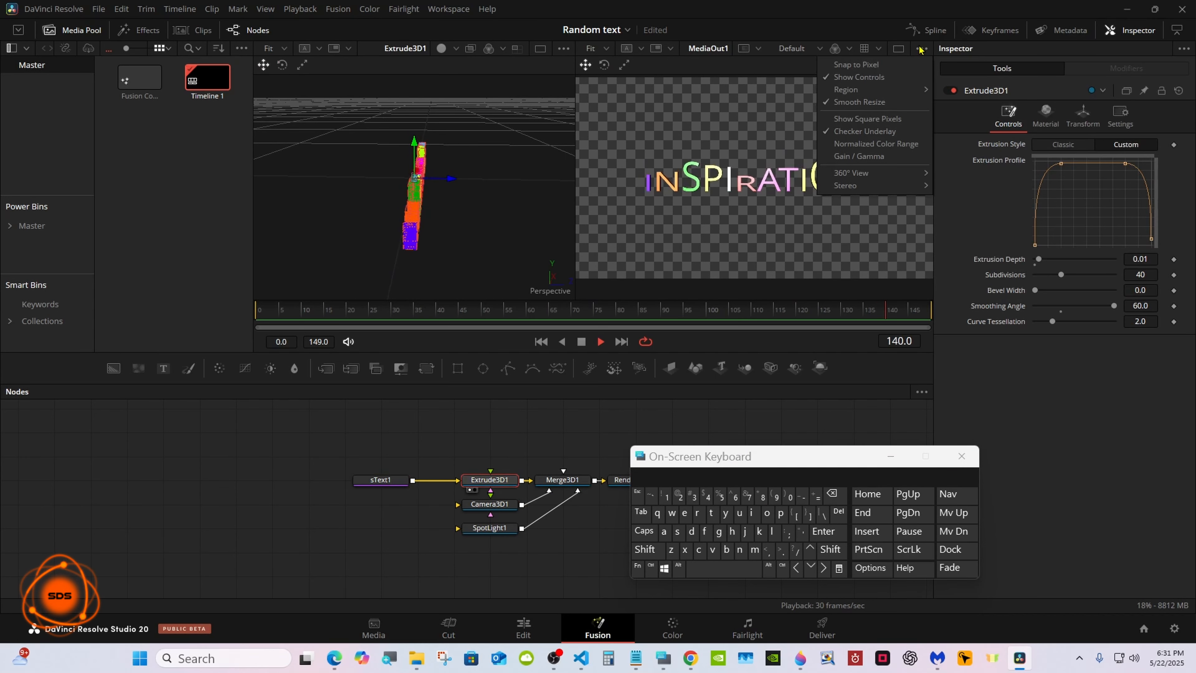
left_click(863, 132)
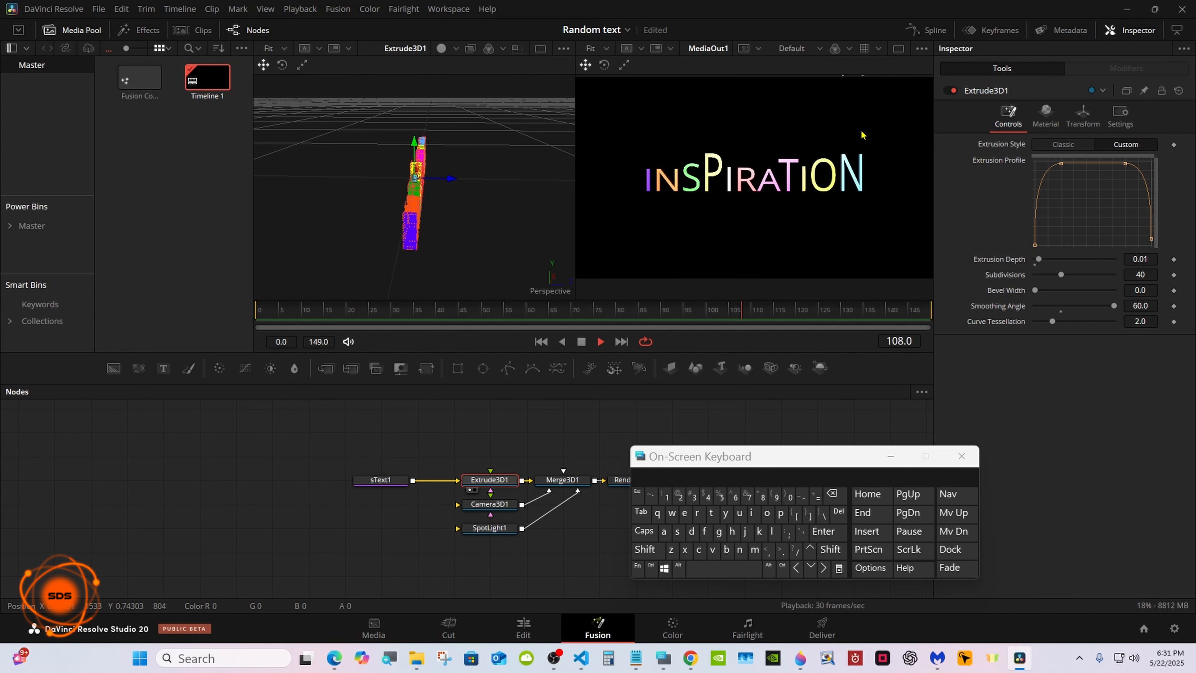
Switch to a single viewer showing MediaOut1 and rotate Extrude3D1 about 14.8 degrees around Y.
left_click(898, 48)
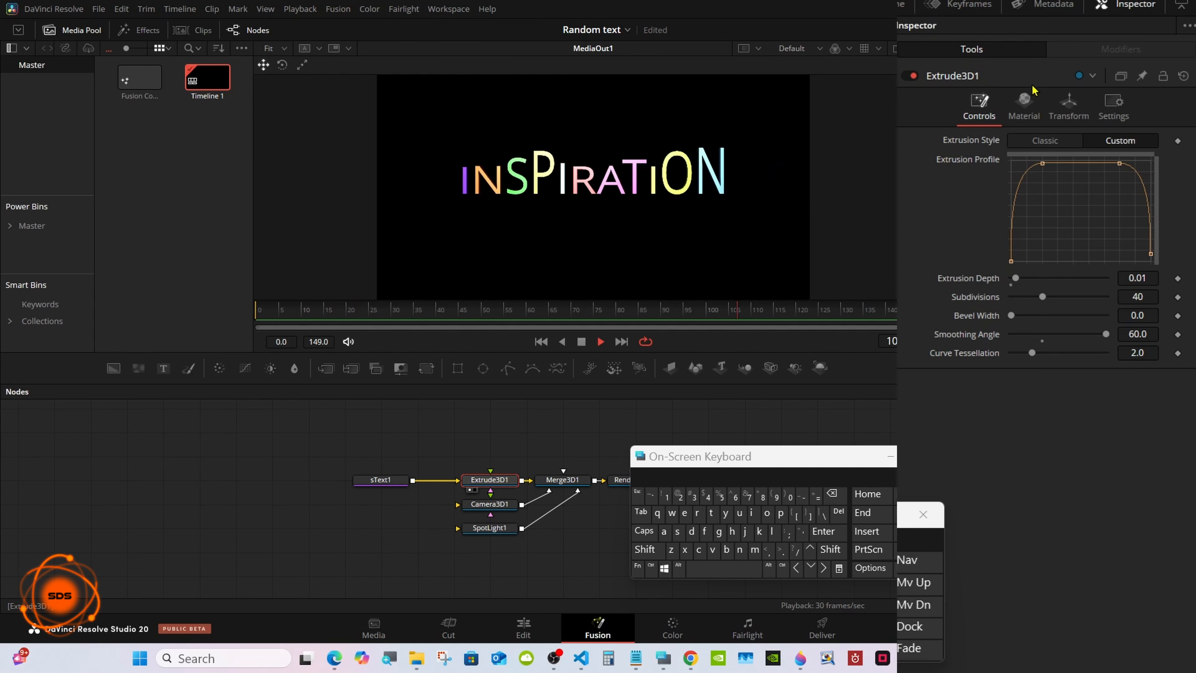
left_click(1068, 106)
left_click_drag(1062, 276, 1068, 277)
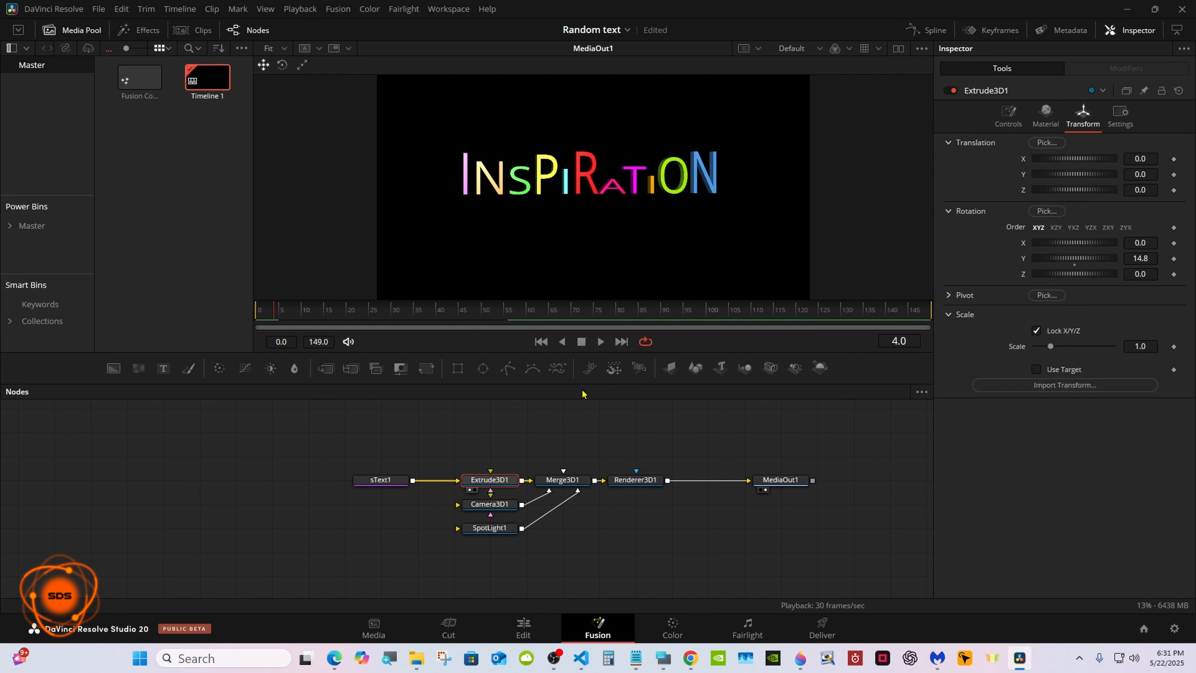
On the Edit page, extend Fusion Composition 1 on the Video 1 track to a duration of about 21 seconds.
left_click(523, 628)
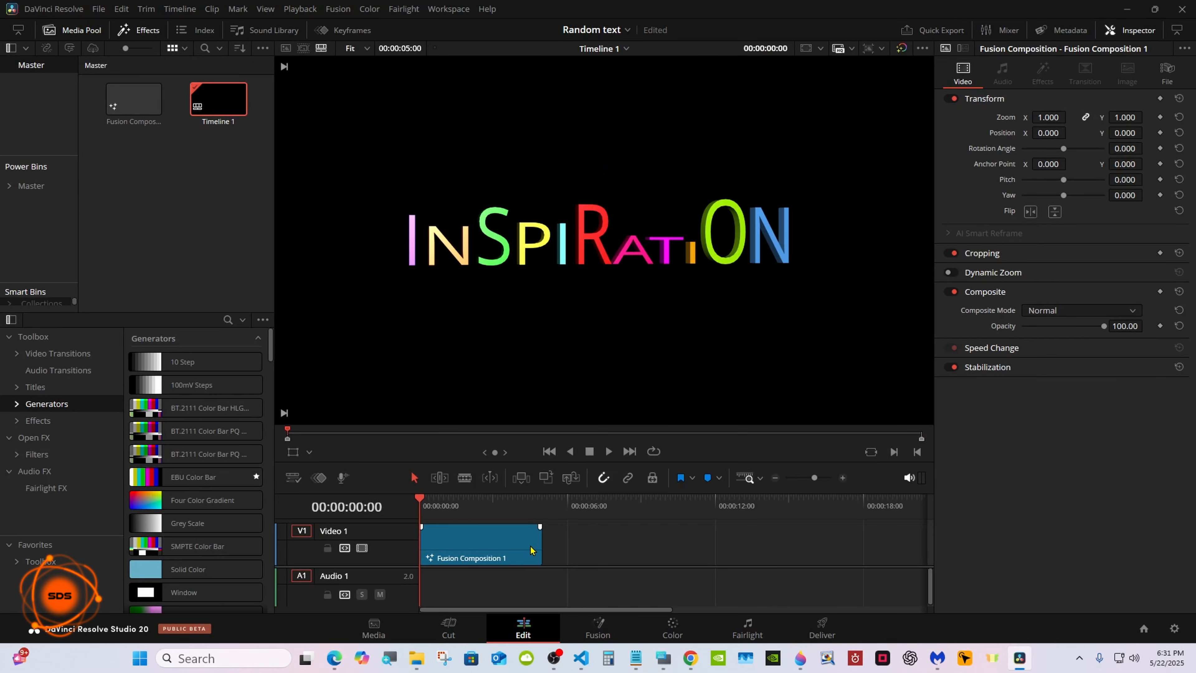
left_click_drag(534, 543, 898, 552)
left_click(774, 478)
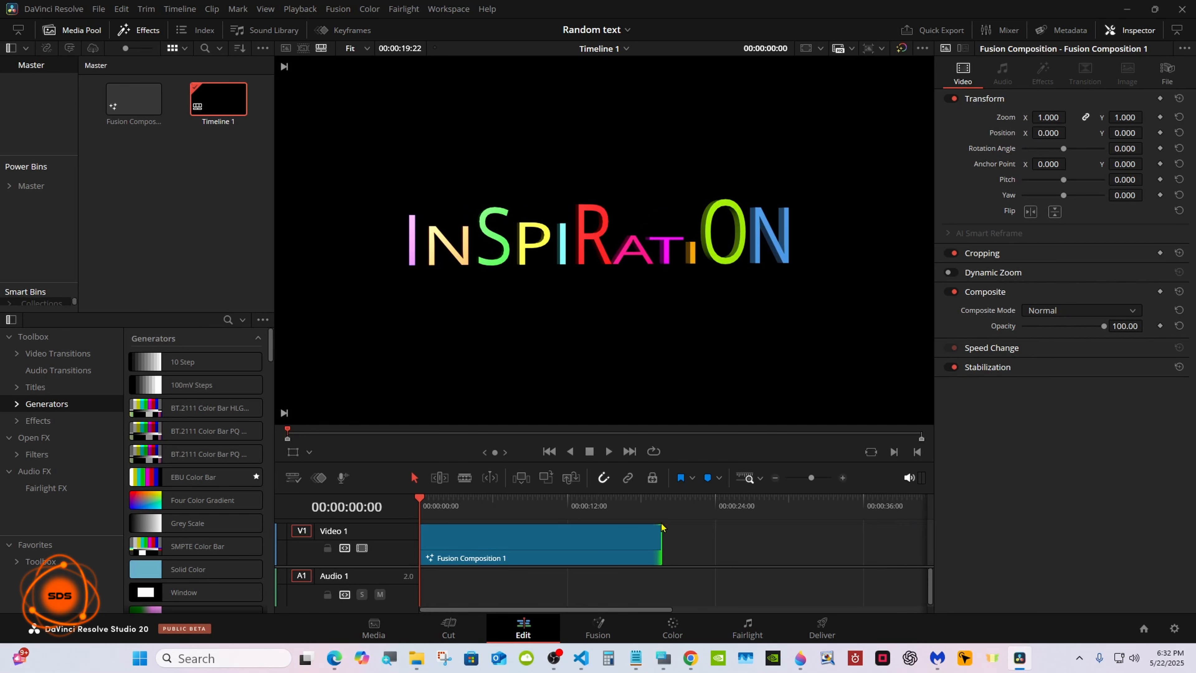
left_click_drag(654, 535, 679, 537)
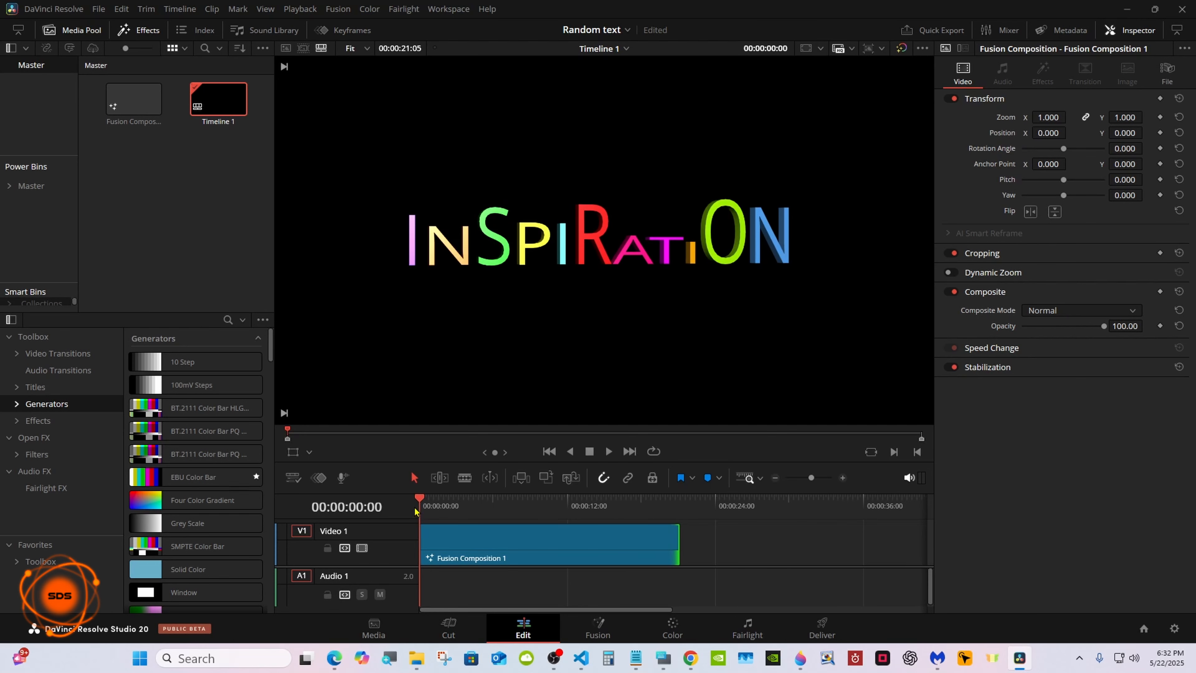